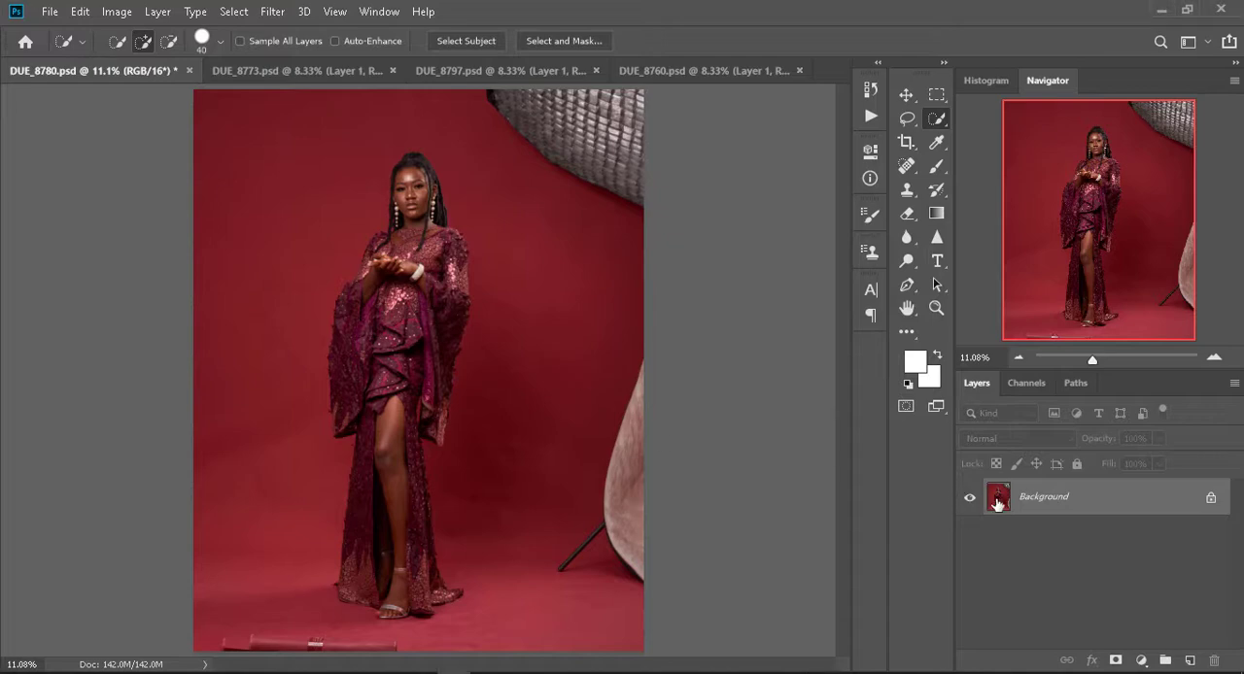
# - Duplicate the background layer and loosely outline the studio equipment along the photo's right side and bottom-left edge in one combined Lasso selection
pyautogui.hotkey('ctrl', 'j')
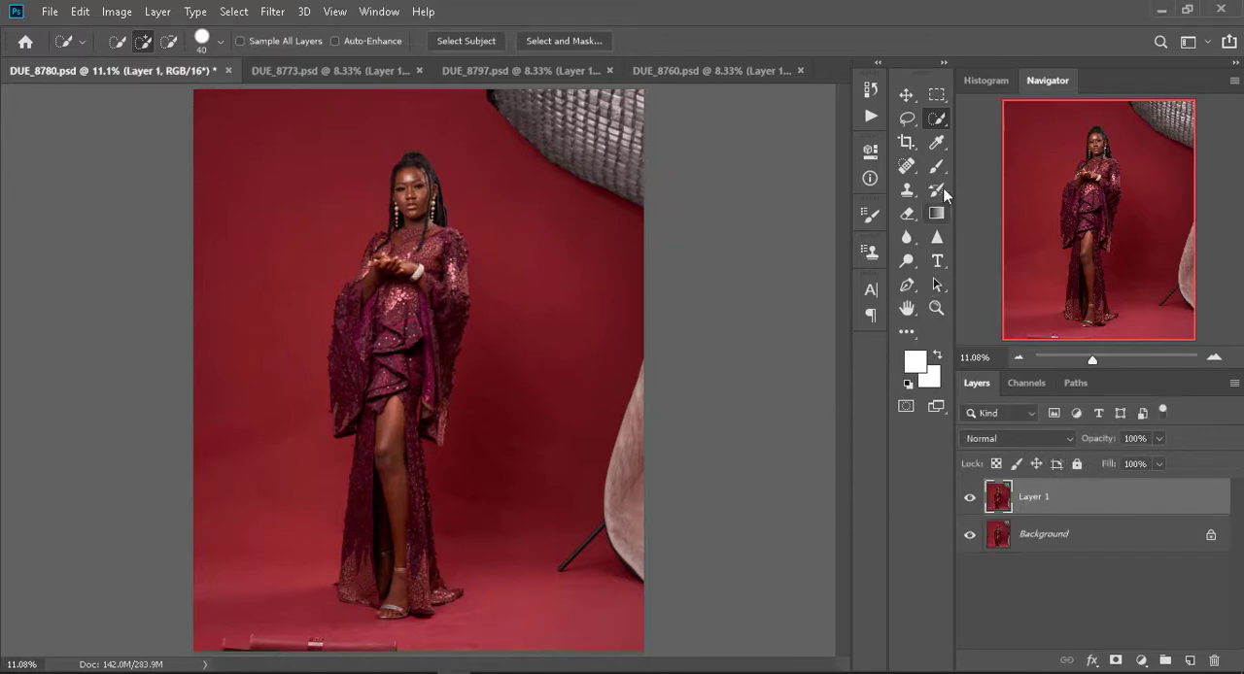
pyautogui.click(903, 123)
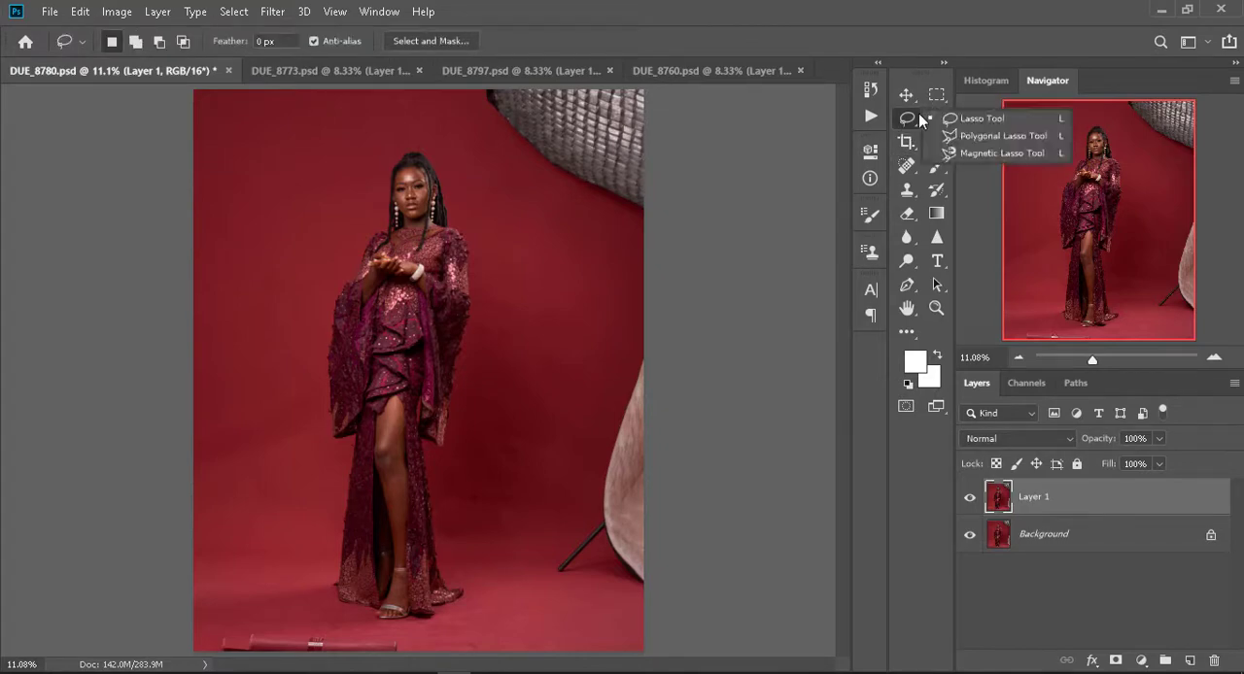
pyautogui.click(968, 120)
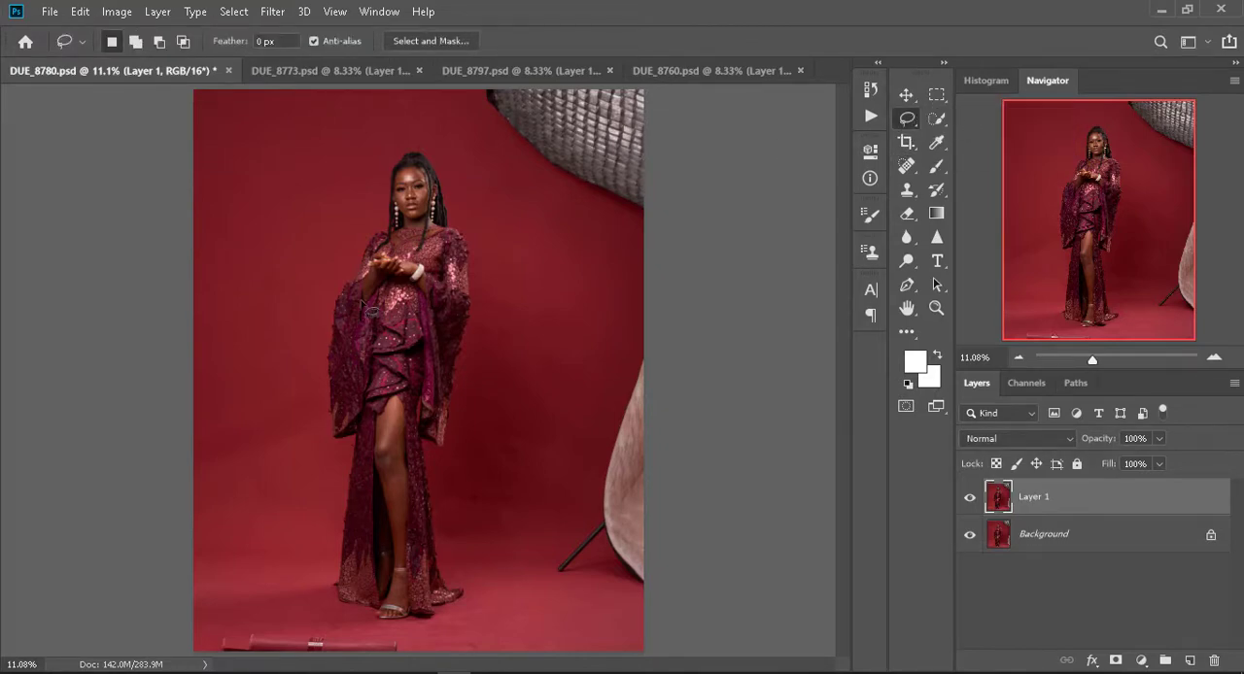
pyautogui.click(136, 43)
pyautogui.moveTo(468, 90)
pyautogui.mouseDown()
pyautogui.moveTo(550, 174)
pyautogui.moveTo(648, 224)
pyautogui.moveTo(630, 316)
pyautogui.moveTo(556, 452)
pyautogui.moveTo(533, 576)
pyautogui.moveTo(580, 606)
pyautogui.moveTo(775, 620)
pyautogui.moveTo(799, 365)
pyautogui.moveTo(691, 113)
pyautogui.moveTo(637, 66)
pyautogui.moveTo(464, 94)
pyautogui.moveTo(530, 90)
pyautogui.mouseUp()
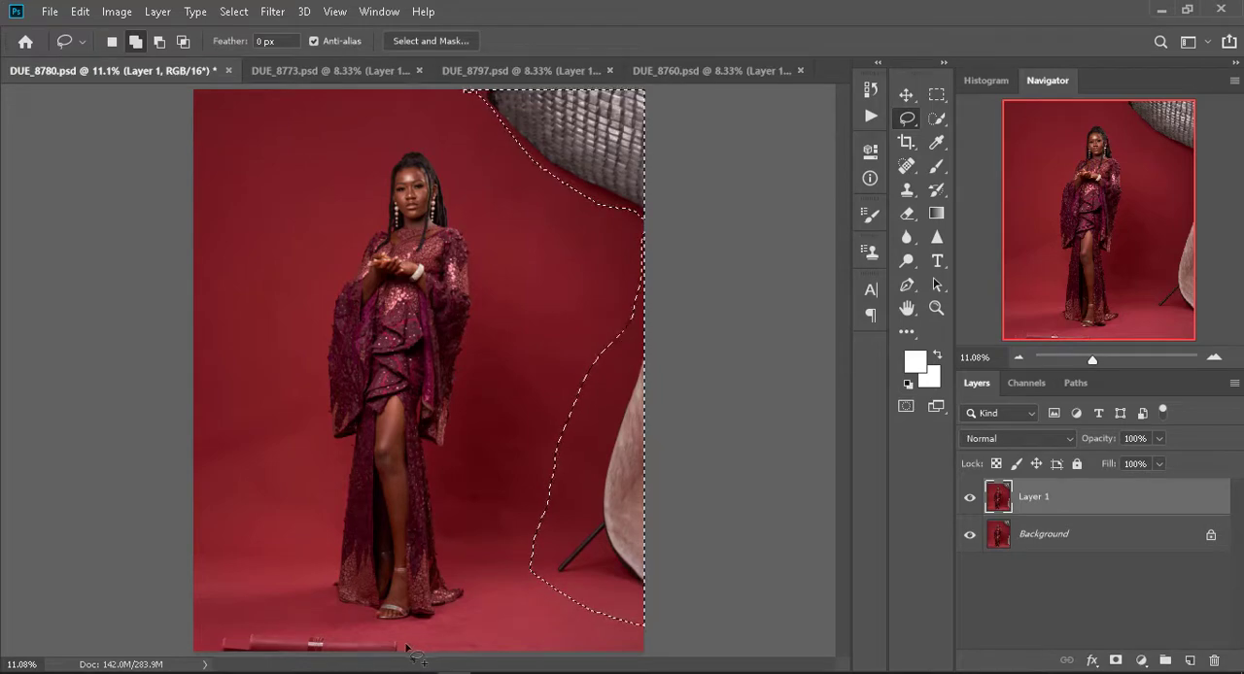
pyautogui.moveTo(408, 643)
pyautogui.mouseDown()
pyautogui.moveTo(335, 627)
pyautogui.moveTo(184, 642)
pyautogui.moveTo(412, 664)
pyautogui.moveTo(413, 649)
pyautogui.mouseUp()
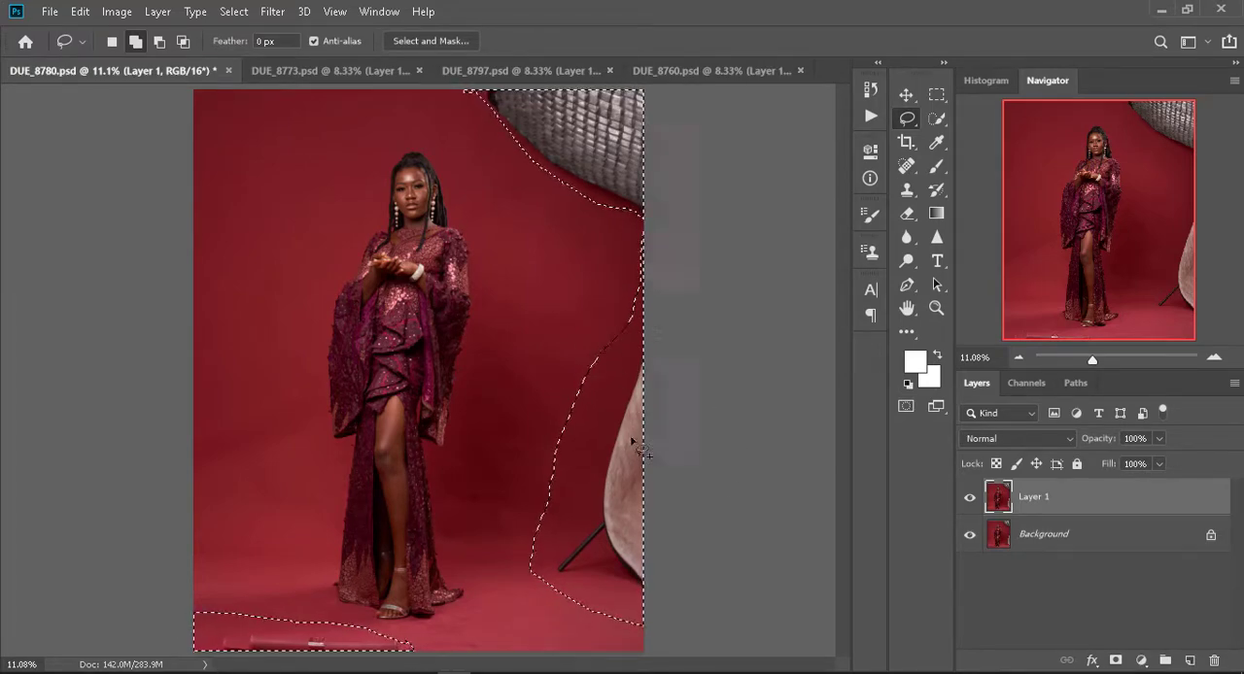
# - Remove the selected studio equipment with a Content-Aware fill in Normal mode at 100% opacity, and clear the selection
pyautogui.rightClick(634, 350)
pyautogui.click(668, 329)
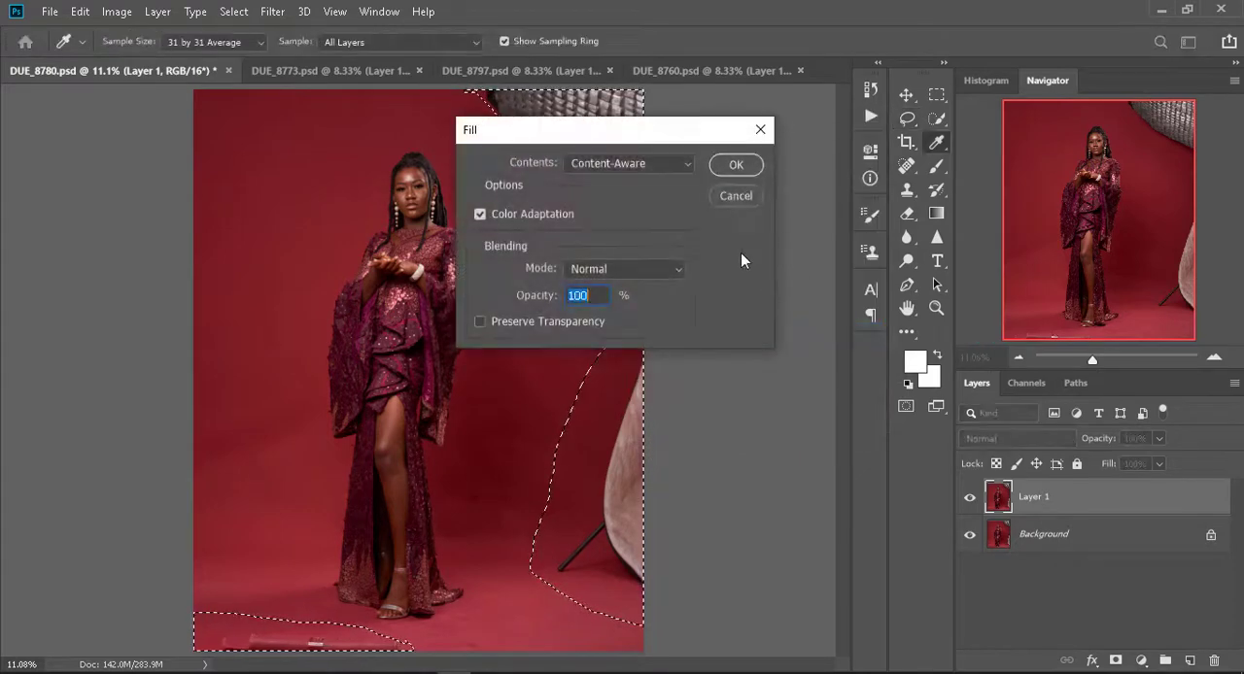
pyautogui.click(735, 164)
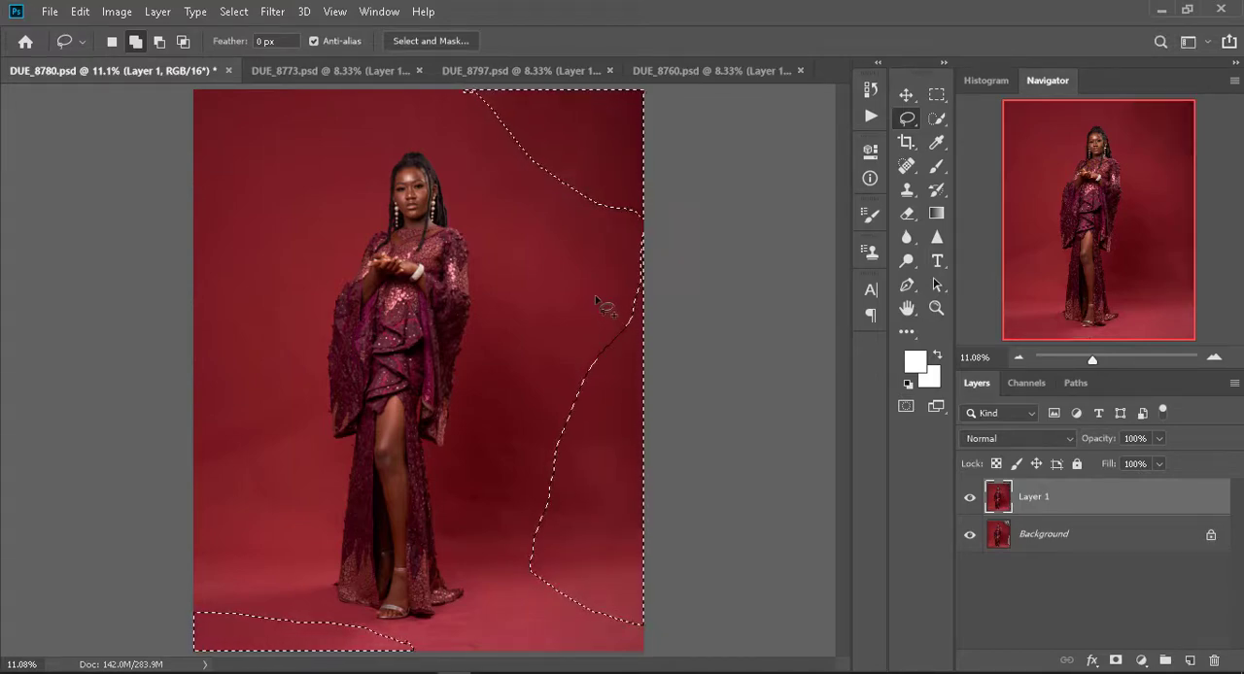
pyautogui.click(111, 41)
pyautogui.click(446, 200)
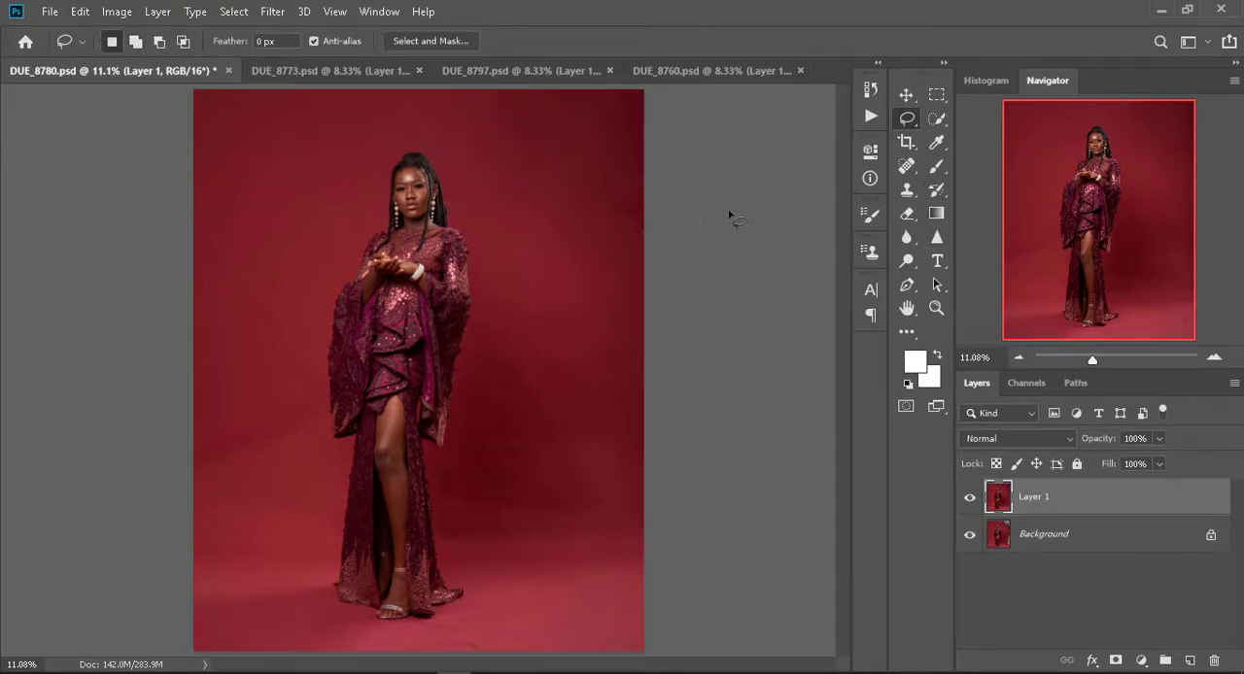
# - Smooth blotches and uneven patches in the red backdrop and floor around the woman with the Patch tool
pyautogui.click(906, 166)
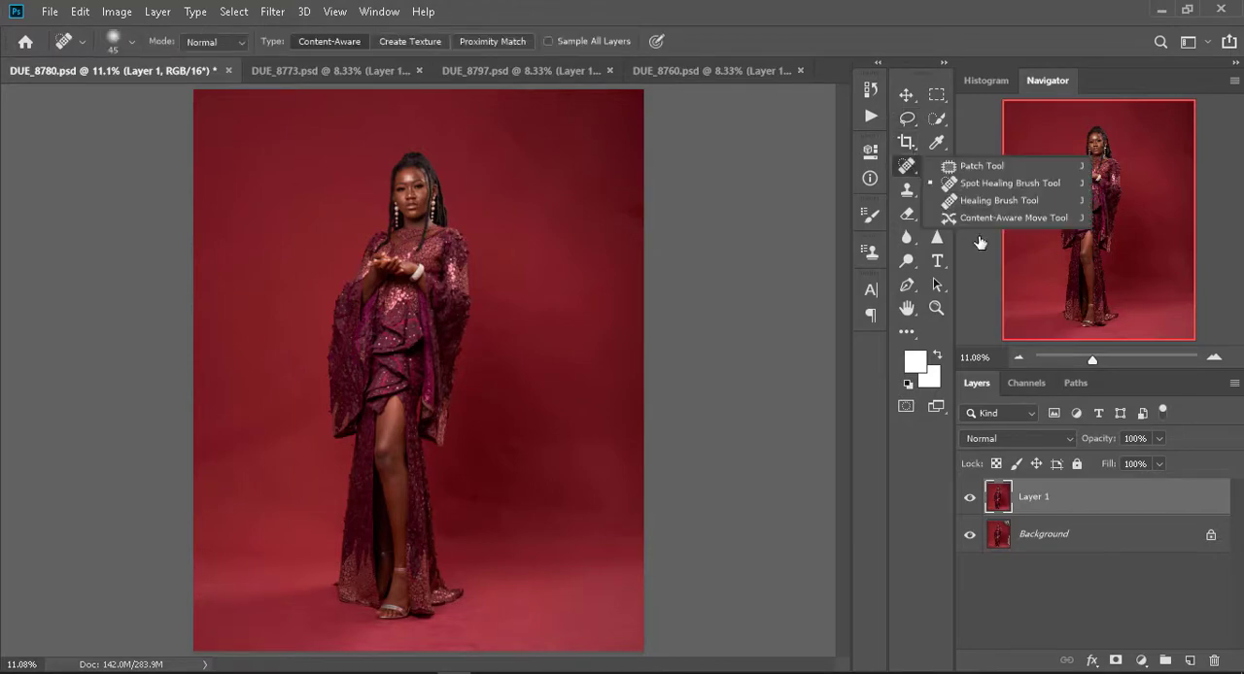
pyautogui.click(981, 201)
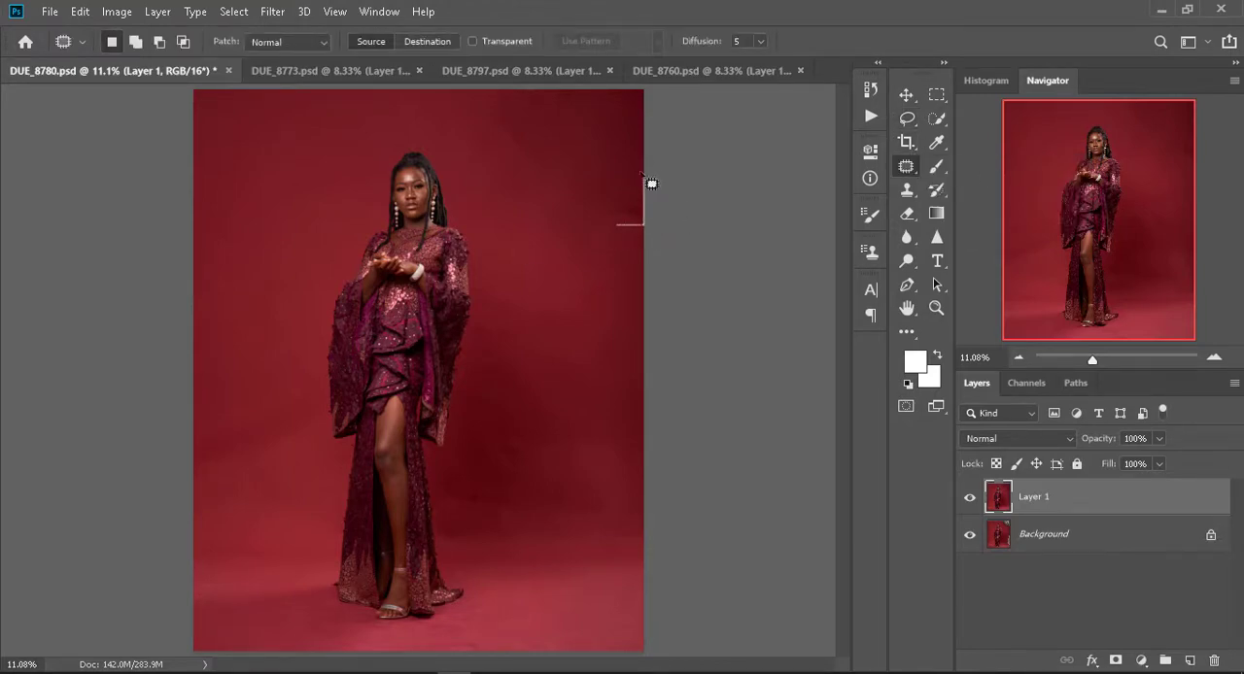
pyautogui.moveTo(650, 184); pyautogui.dragTo(627, 226)
pyautogui.hotkey('ctrl', 'd')
pyautogui.moveTo(483, 126)
pyautogui.mouseDown()
pyautogui.moveTo(544, 151)
pyautogui.moveTo(483, 94)
pyautogui.moveTo(554, 122)
pyautogui.moveTo(513, 103)
pyautogui.moveTo(518, 221)
pyautogui.mouseUp()
pyautogui.moveTo(567, 245)
pyautogui.mouseDown()
pyautogui.moveTo(601, 229)
pyautogui.moveTo(522, 168)
pyautogui.mouseUp()
pyautogui.moveTo(572, 206); pyautogui.dragTo(555, 321)
pyautogui.moveTo(498, 505)
pyautogui.mouseDown()
pyautogui.moveTo(489, 418)
pyautogui.moveTo(486, 494)
pyautogui.mouseUp()
pyautogui.moveTo(513, 340)
pyautogui.mouseDown()
pyautogui.moveTo(567, 346)
pyautogui.moveTo(549, 308)
pyautogui.mouseUp()
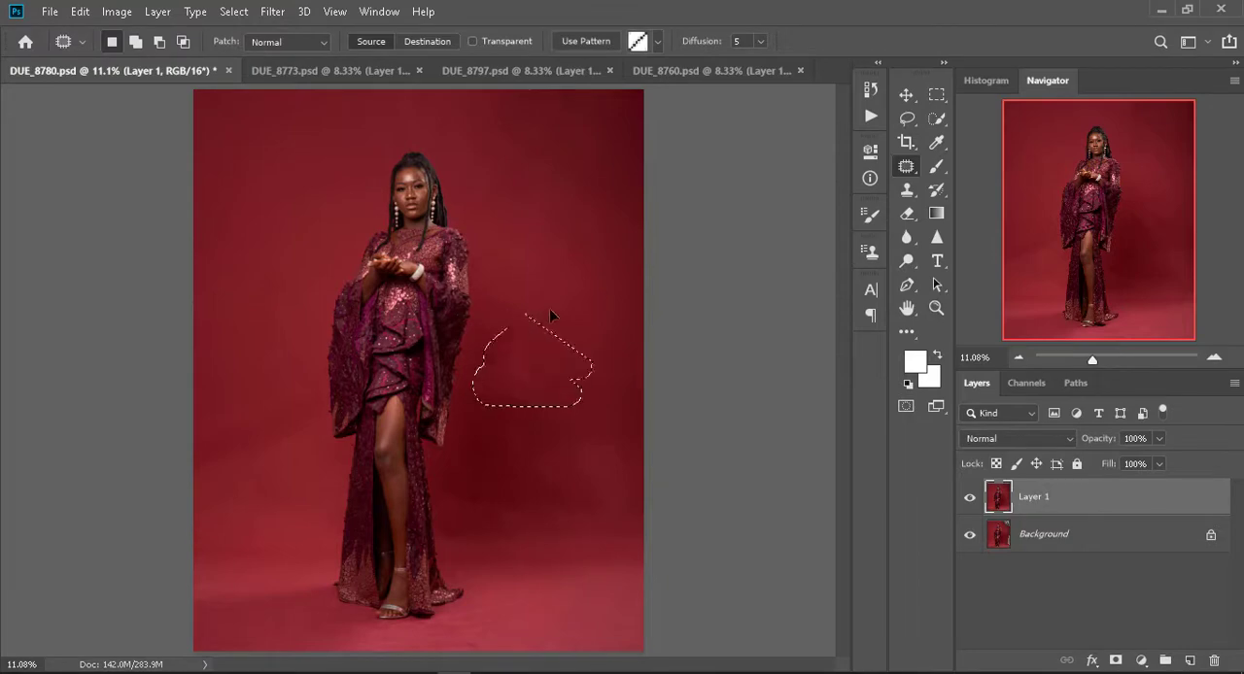
pyautogui.moveTo(583, 356)
pyautogui.mouseDown()
pyautogui.moveTo(566, 420)
pyautogui.moveTo(625, 337)
pyautogui.mouseUp()
pyautogui.moveTo(566, 385)
pyautogui.mouseDown()
pyautogui.moveTo(565, 274)
pyautogui.moveTo(593, 331)
pyautogui.mouseUp()
pyautogui.moveTo(616, 395)
pyautogui.mouseDown()
pyautogui.moveTo(571, 427)
pyautogui.moveTo(547, 371)
pyautogui.moveTo(574, 447)
pyautogui.moveTo(563, 500)
pyautogui.moveTo(596, 457)
pyautogui.mouseUp()
pyautogui.moveTo(471, 513)
pyautogui.mouseDown()
pyautogui.moveTo(535, 500)
pyautogui.moveTo(507, 457)
pyautogui.moveTo(558, 453)
pyautogui.moveTo(464, 486)
pyautogui.mouseUp()
pyautogui.moveTo(474, 487)
pyautogui.mouseDown()
pyautogui.moveTo(502, 447)
pyautogui.moveTo(486, 439)
pyautogui.mouseUp()
pyautogui.moveTo(460, 455)
pyautogui.mouseDown()
pyautogui.moveTo(441, 475)
pyautogui.moveTo(441, 536)
pyautogui.moveTo(486, 523)
pyautogui.mouseUp()
pyautogui.moveTo(470, 513)
pyautogui.mouseDown()
pyautogui.moveTo(595, 509)
pyautogui.moveTo(530, 470)
pyautogui.moveTo(547, 499)
pyautogui.moveTo(578, 512)
pyautogui.moveTo(566, 467)
pyautogui.mouseUp()
pyautogui.moveTo(297, 412)
pyautogui.mouseDown()
pyautogui.moveTo(202, 461)
pyautogui.moveTo(236, 391)
pyautogui.moveTo(291, 406)
pyautogui.mouseUp()
pyautogui.moveTo(254, 428); pyautogui.dragTo(251, 357)
pyautogui.moveTo(248, 621)
pyautogui.mouseDown()
pyautogui.moveTo(205, 628)
pyautogui.moveTo(199, 611)
pyautogui.moveTo(243, 622)
pyautogui.mouseUp()
pyautogui.moveTo(470, 641)
pyautogui.mouseDown()
pyautogui.moveTo(421, 647)
pyautogui.moveTo(477, 627)
pyautogui.moveTo(482, 610)
pyautogui.moveTo(463, 609)
pyautogui.moveTo(459, 640)
pyautogui.mouseUp()
pyautogui.click(569, 604)
pyautogui.moveTo(598, 445)
pyautogui.mouseDown()
pyautogui.moveTo(650, 471)
pyautogui.moveTo(628, 444)
pyautogui.mouseUp()
pyautogui.moveTo(491, 374)
pyautogui.mouseDown()
pyautogui.moveTo(468, 398)
pyautogui.moveTo(500, 419)
pyautogui.moveTo(520, 396)
pyautogui.moveTo(489, 413)
pyautogui.mouseUp()
pyautogui.moveTo(479, 336)
pyautogui.mouseDown()
pyautogui.moveTo(477, 363)
pyautogui.moveTo(522, 348)
pyautogui.moveTo(481, 339)
pyautogui.moveTo(552, 299)
pyautogui.moveTo(564, 311)
pyautogui.mouseUp()
pyautogui.hotkey('ctrl', 'd')
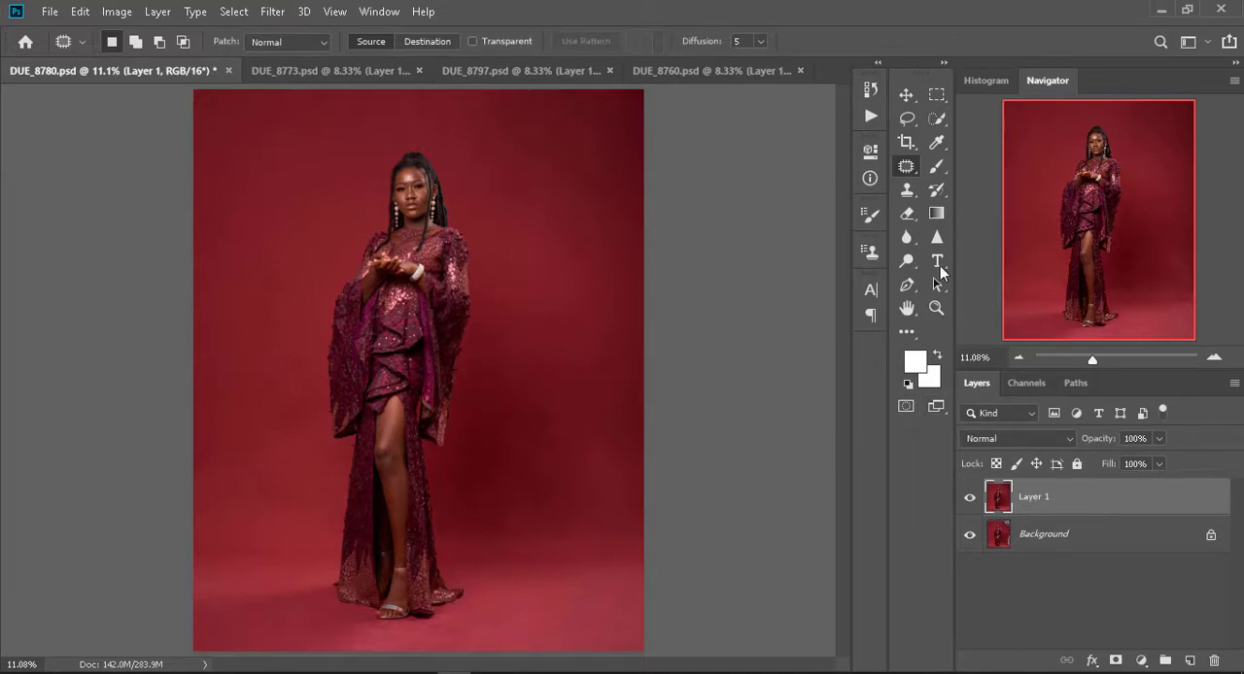
# - Select the whole figure of the woman on Layer 1 with the Quick Selection tool
pyautogui.click(937, 119)
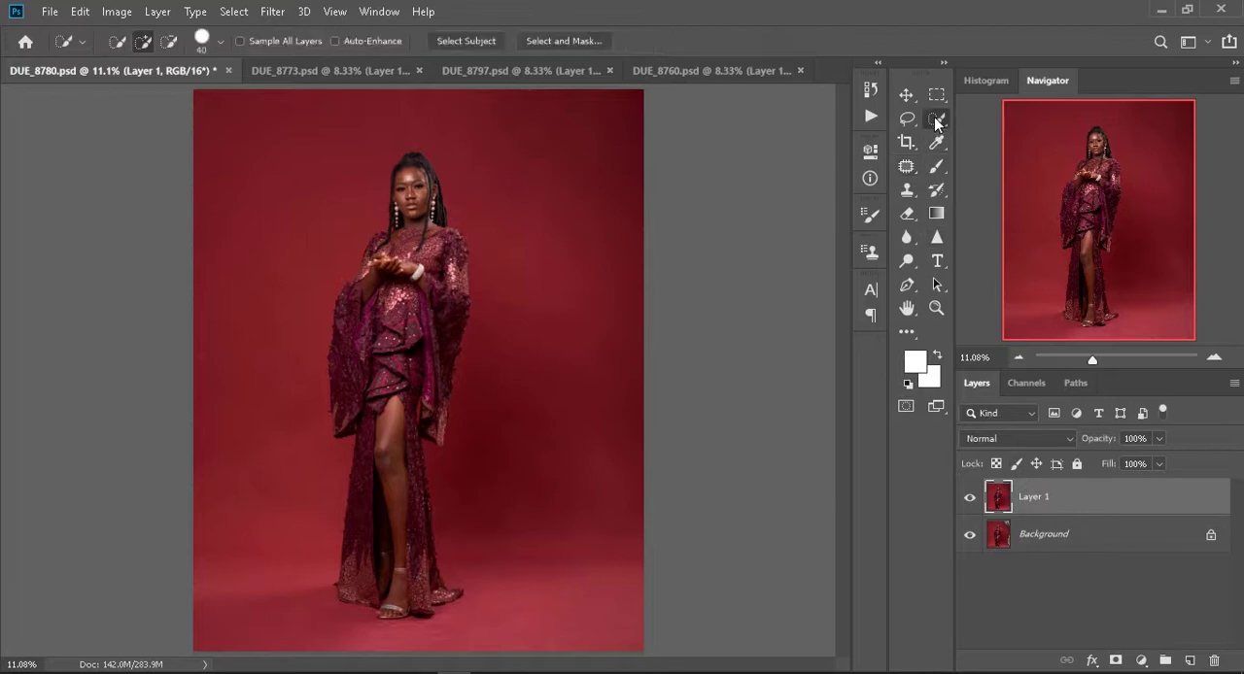
pyautogui.click(936, 120)
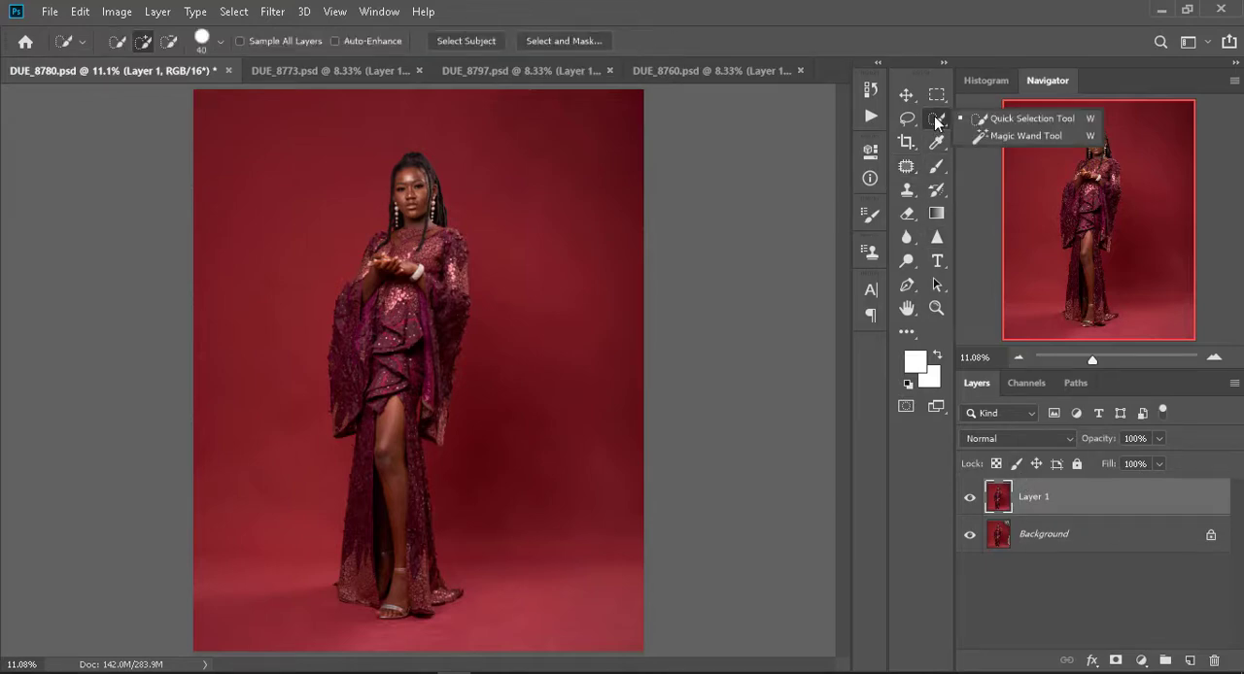
pyautogui.click(937, 123)
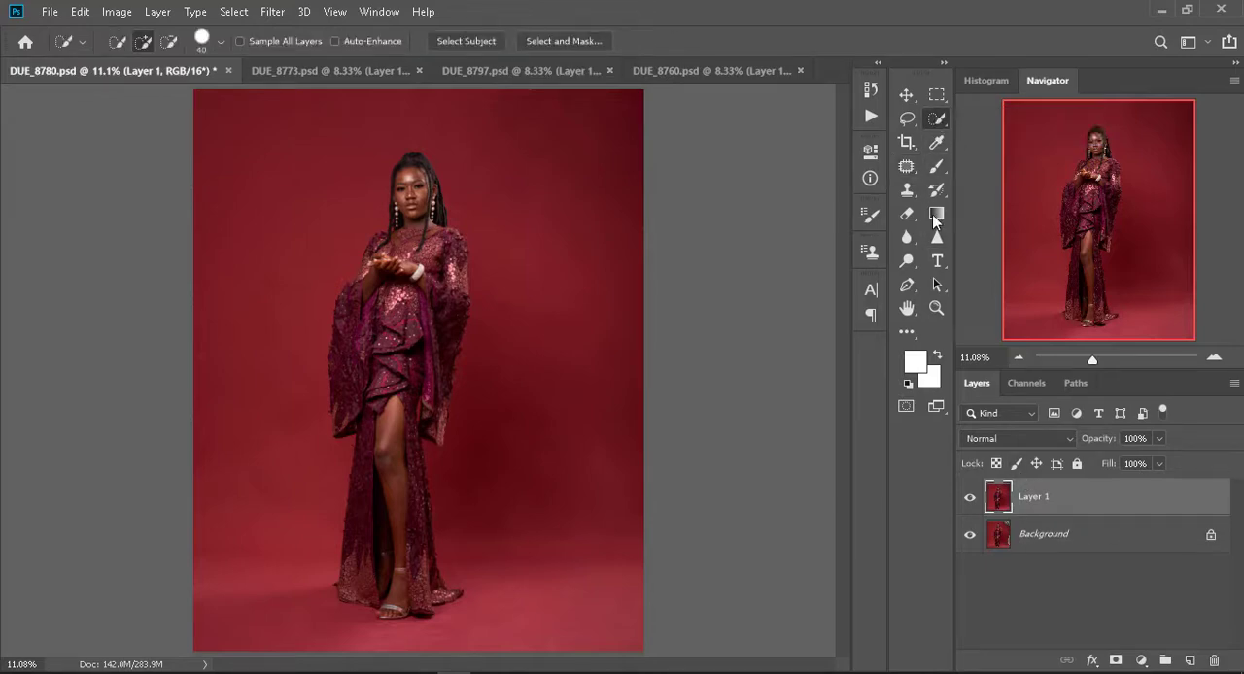
pyautogui.click(551, 41)
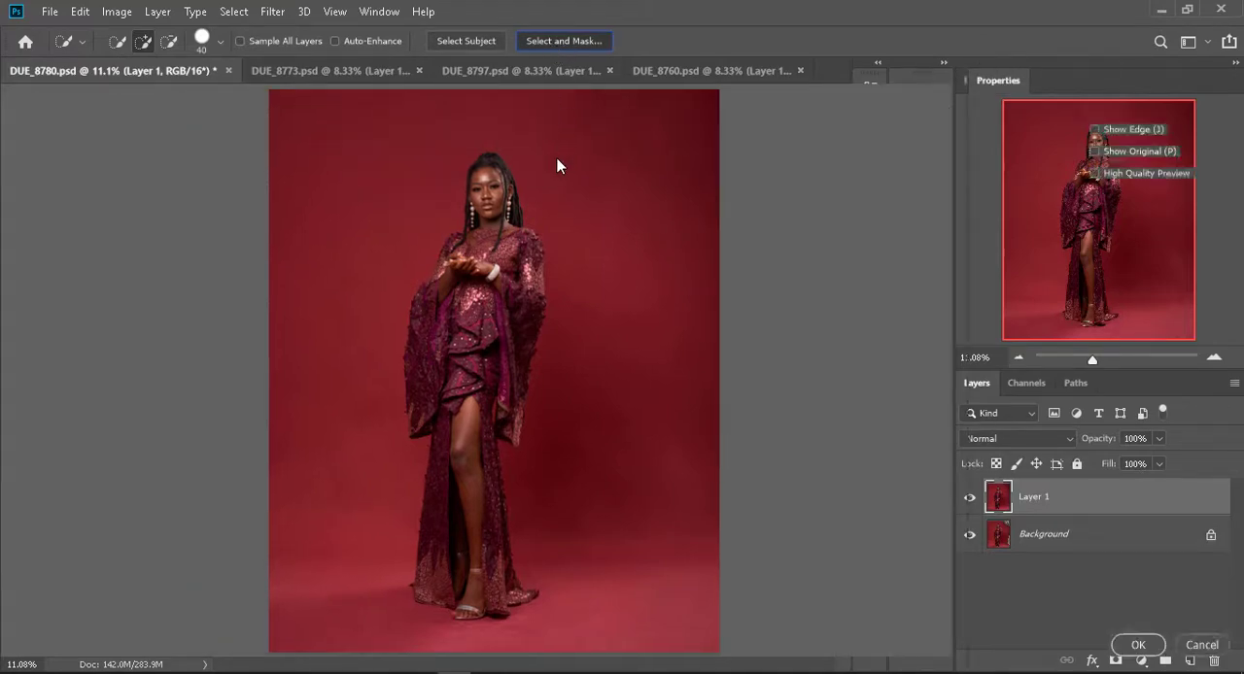
pyautogui.click(1191, 647)
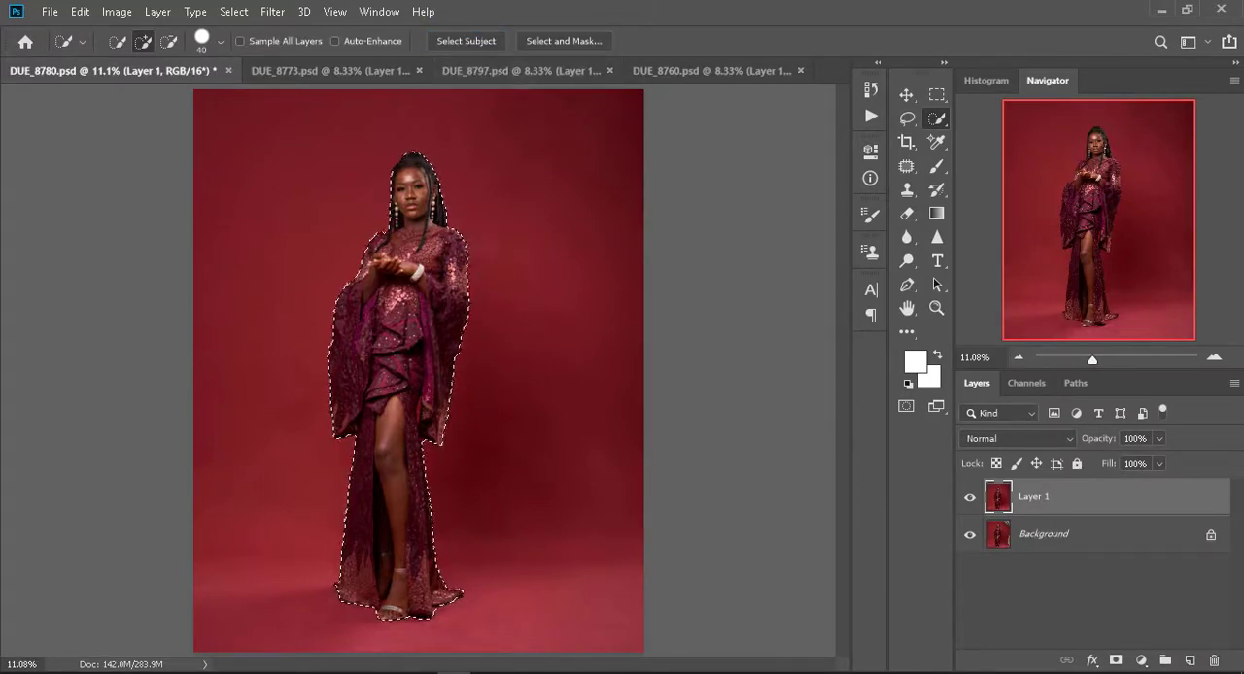
# - Feather the selection around the woman with a radius of 3 pixels
pyautogui.click(271, 12)
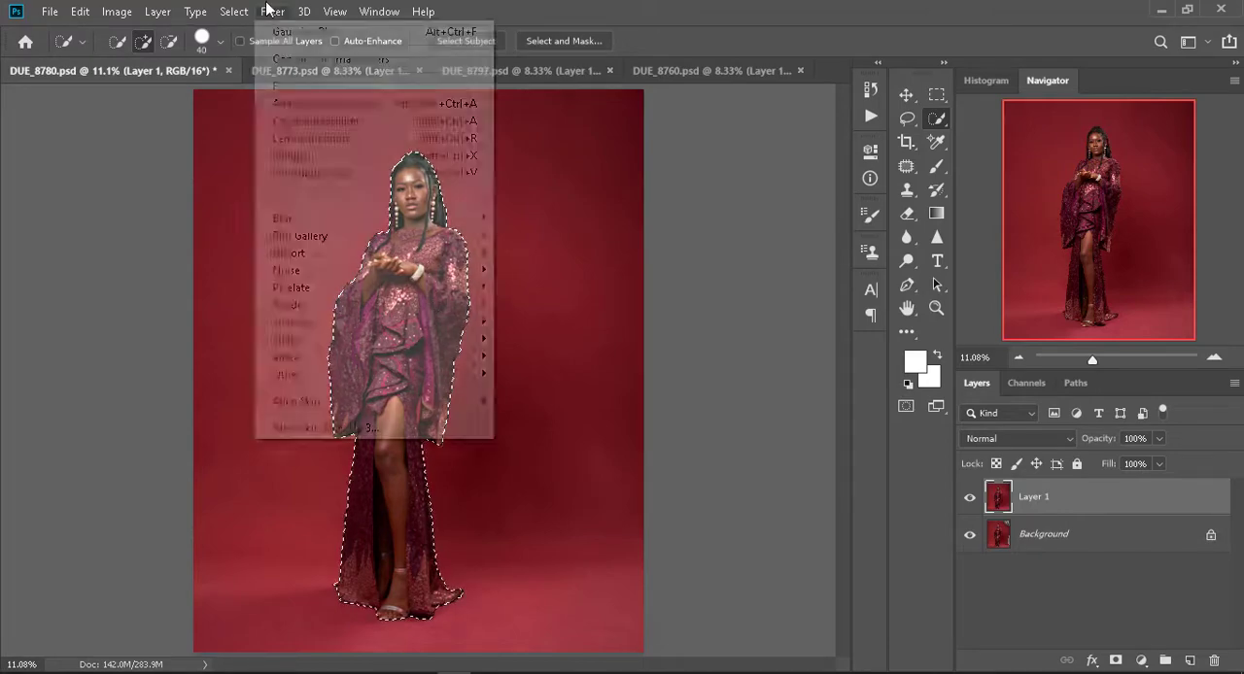
pyautogui.moveTo(234, 14)
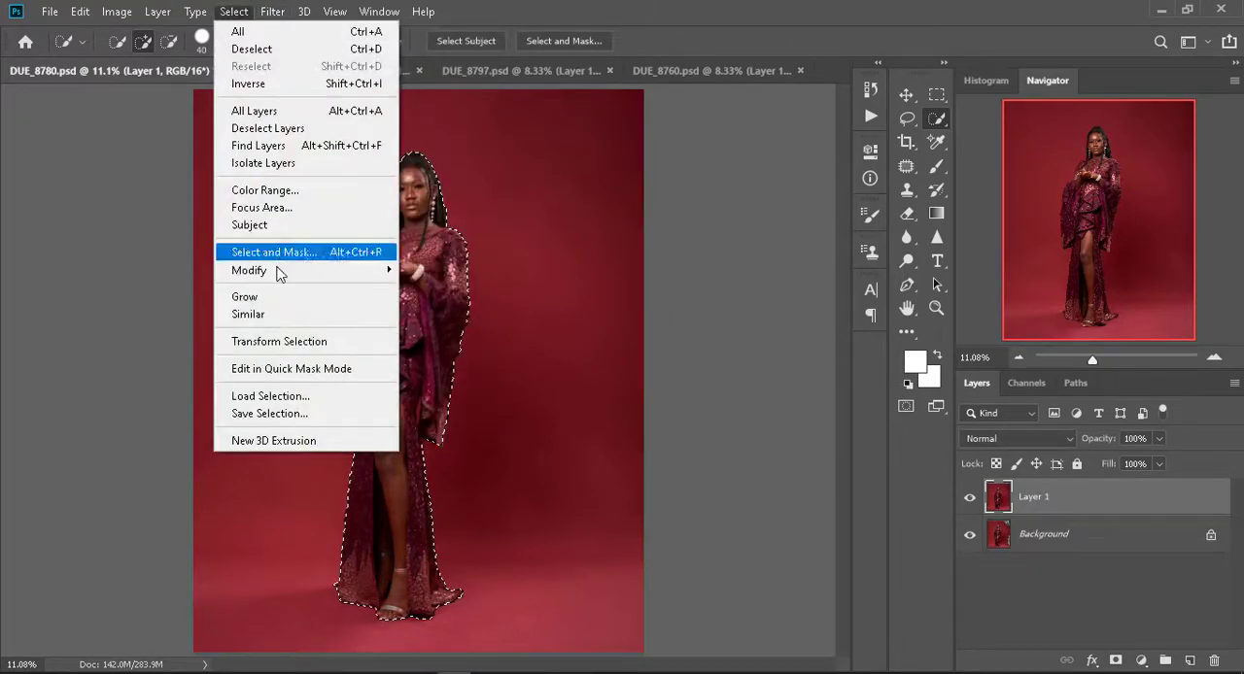
pyautogui.moveTo(277, 272)
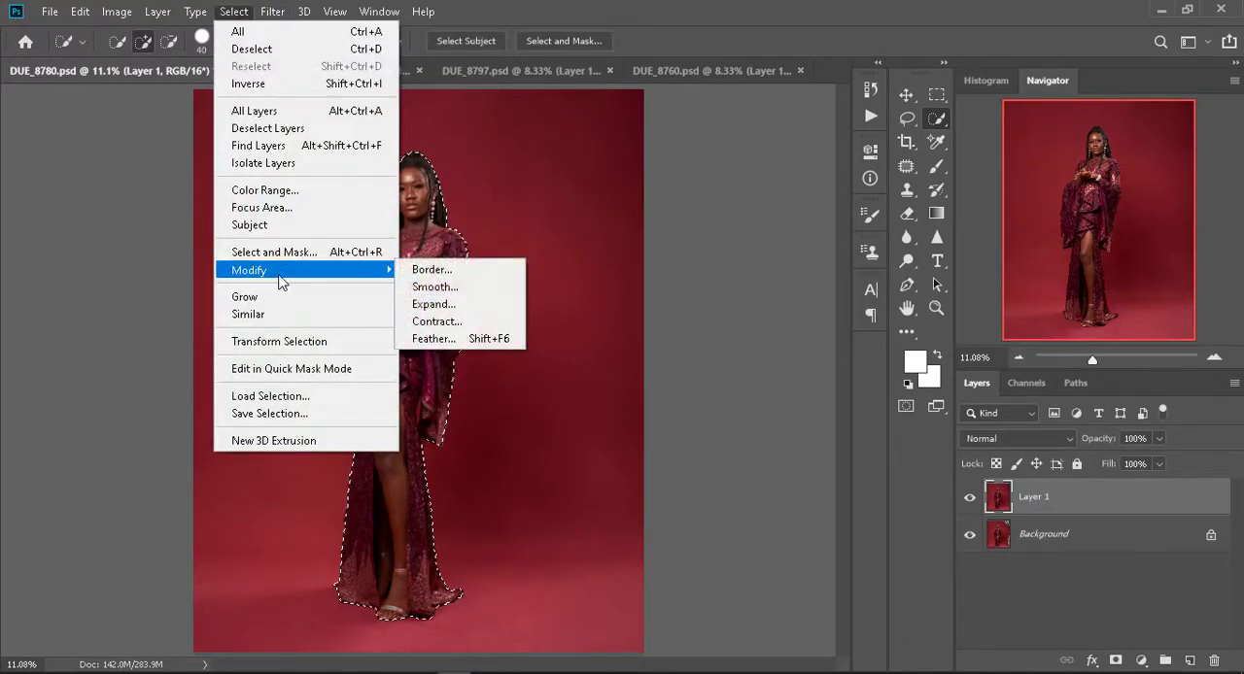
pyautogui.click(465, 339)
pyautogui.write('3')
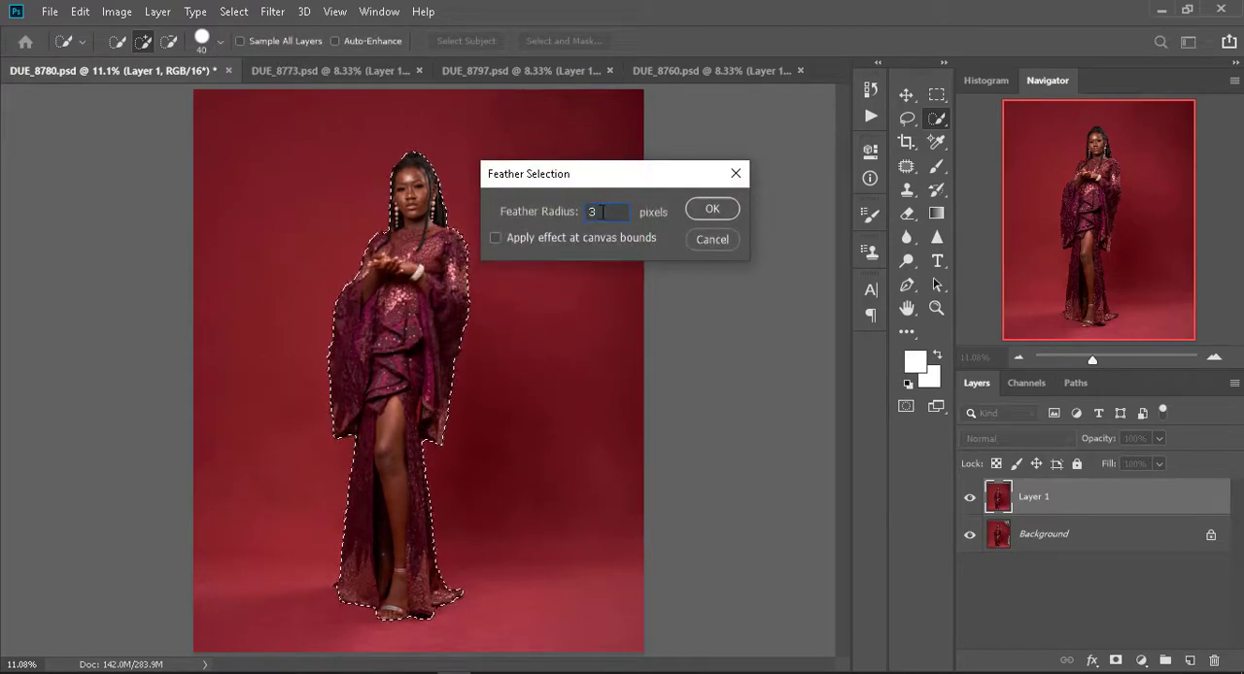
pyautogui.click(552, 237)
pyautogui.click(552, 238)
pyautogui.click(552, 237)
pyautogui.click(552, 237)
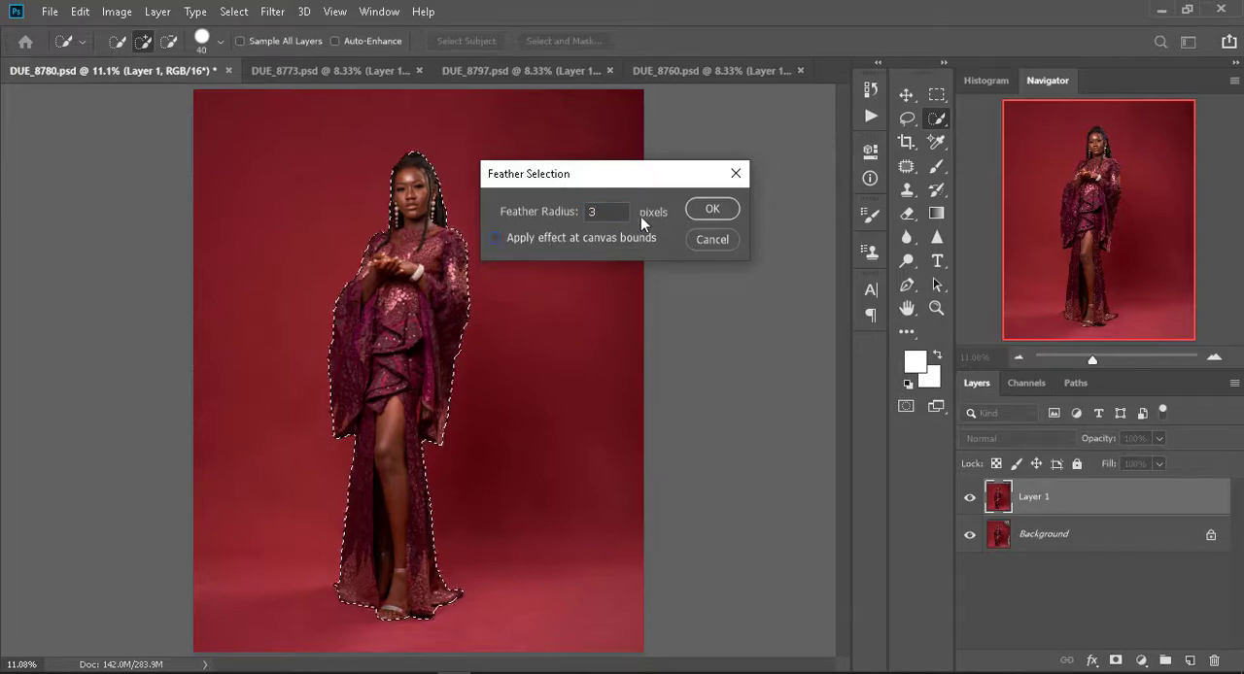
pyautogui.click(710, 210)
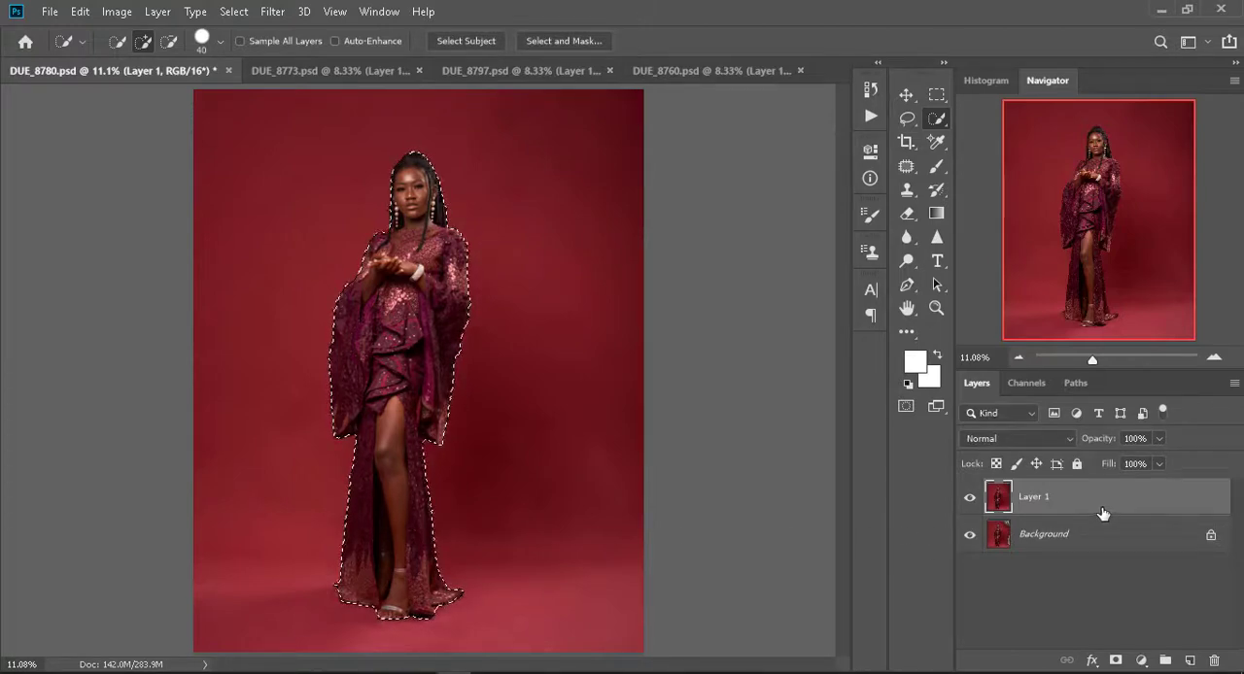
# - Add a layer mask to Layer 1 from the woman's selection and check the cutout with the Background layer temporarily hidden
pyautogui.click(1114, 661)
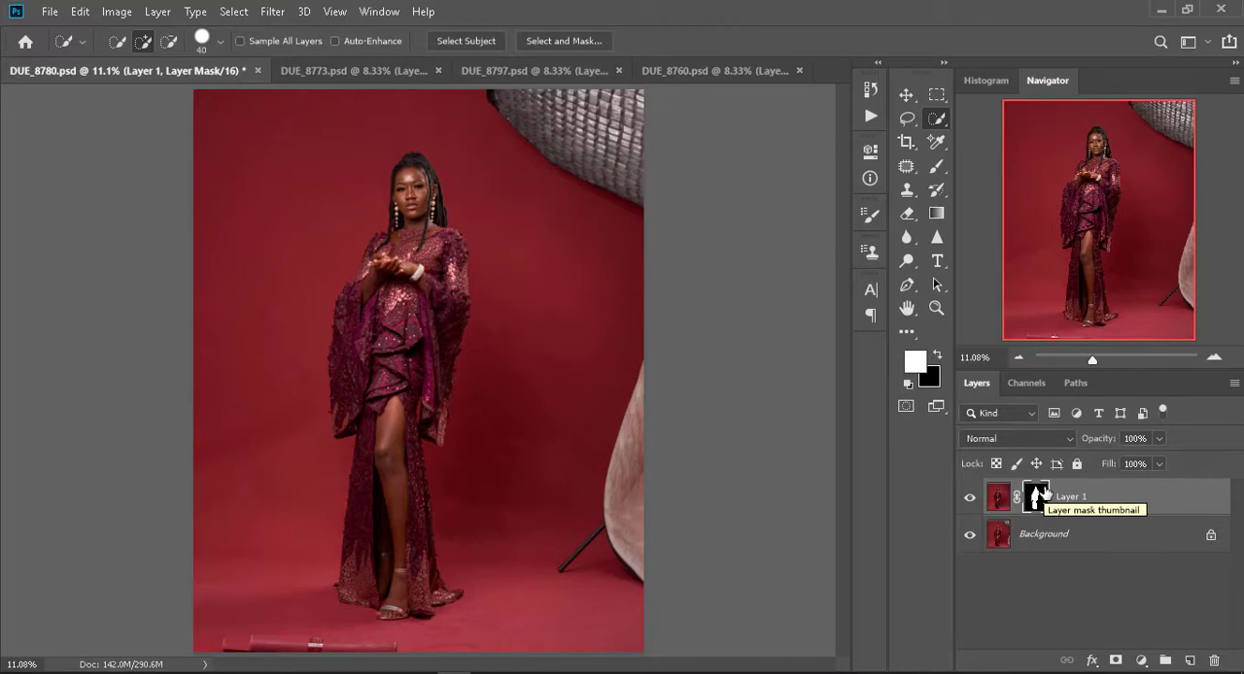
pyautogui.click(969, 535)
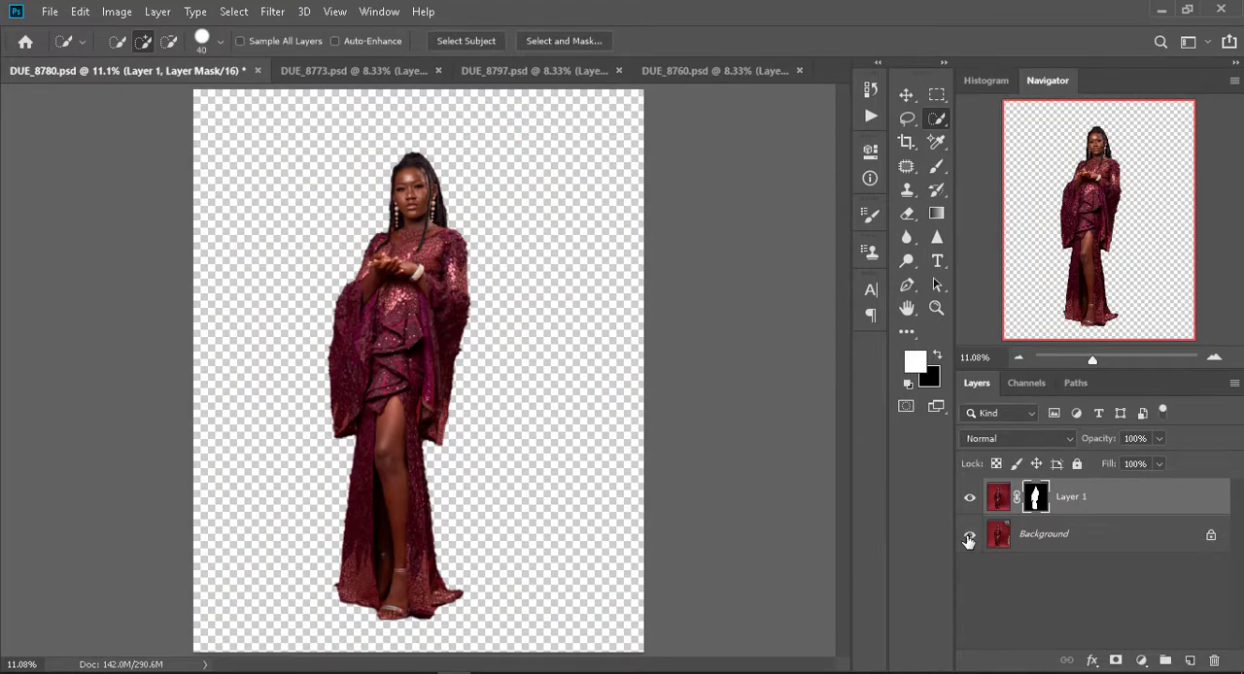
pyautogui.click(969, 535)
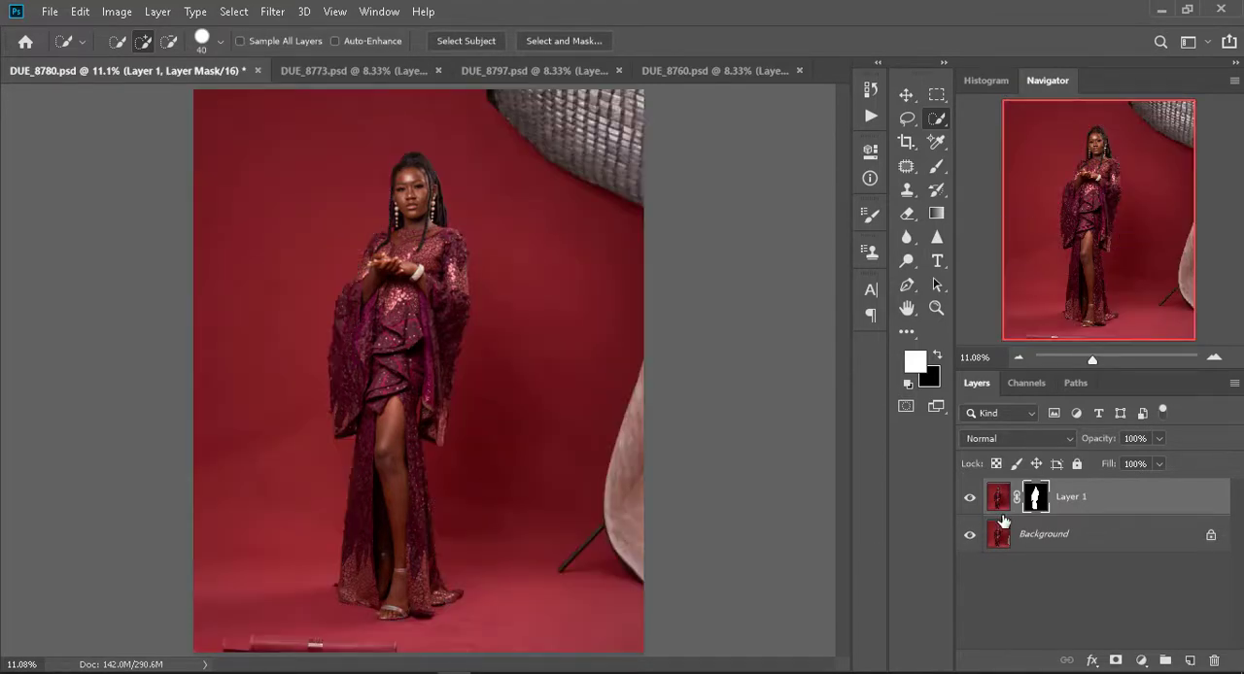
# - Duplicate the masked Layer 1 and invert the mask on the original Layer 1 below the copy
pyautogui.hotkey('ctrl', 'j')
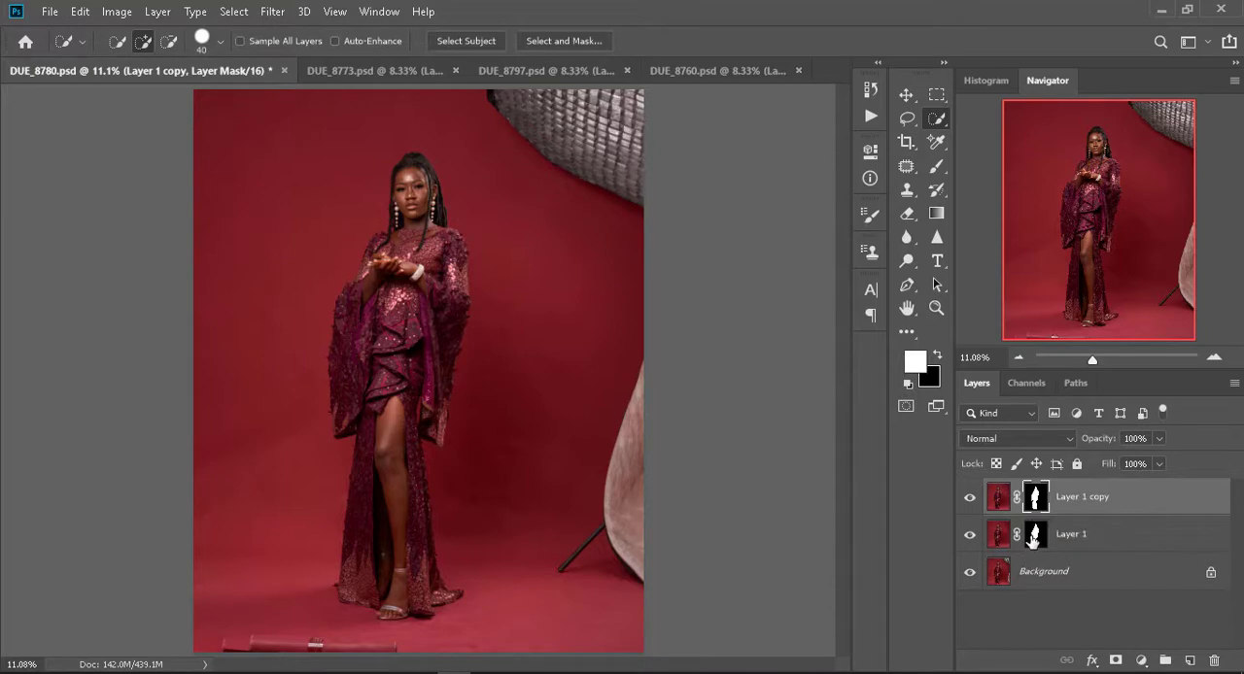
pyautogui.click(1033, 540)
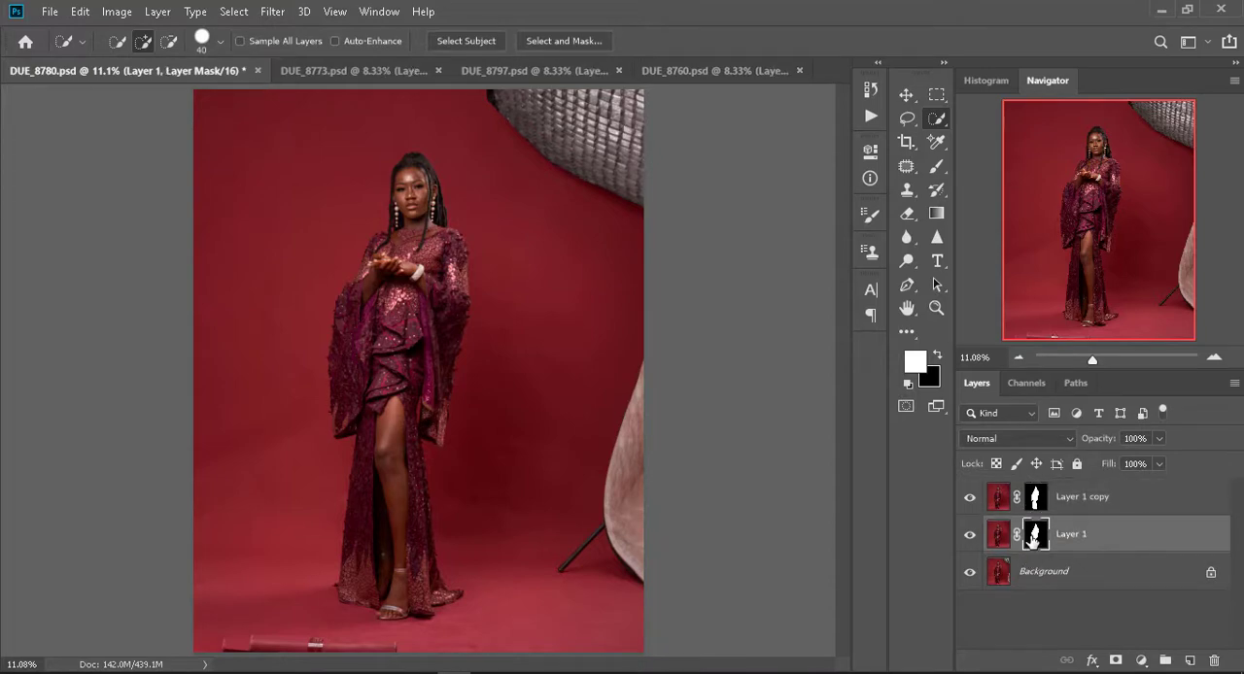
pyautogui.hotkey('ctrl', 'i')
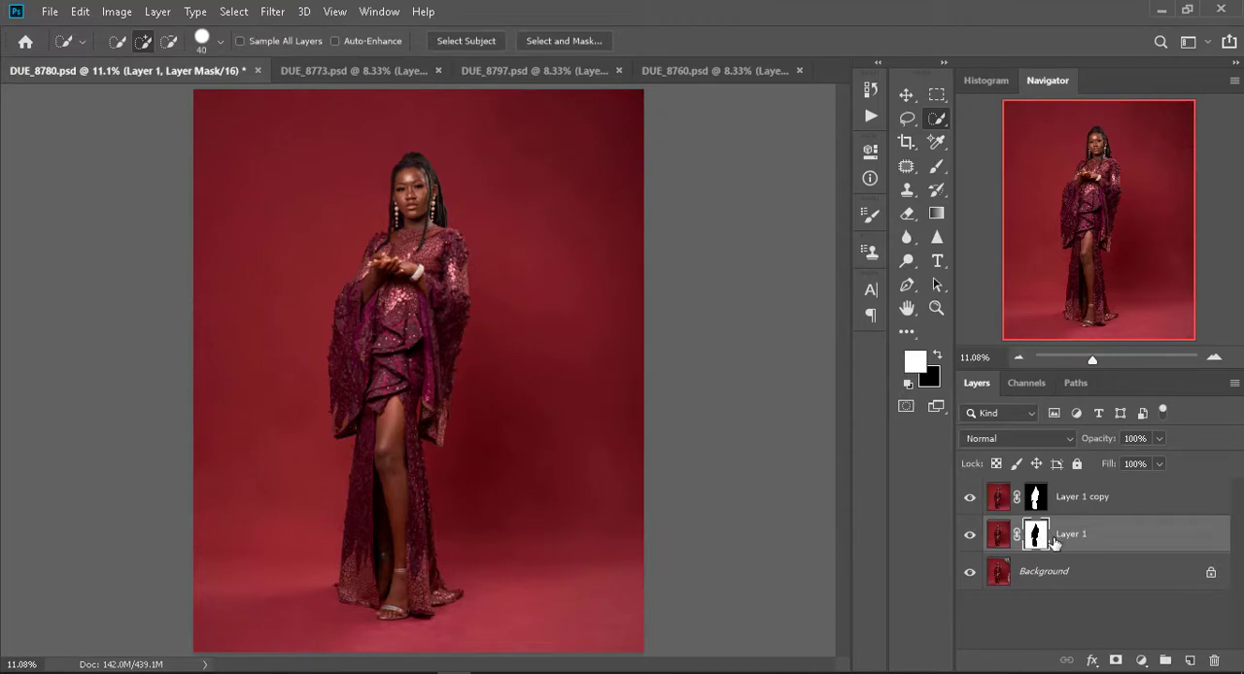
# - Hide the Background layer, check the woman's cutout and the backdrop layer separately, and leave Layer 1 selected with both masked layers visible
pyautogui.click(967, 574)
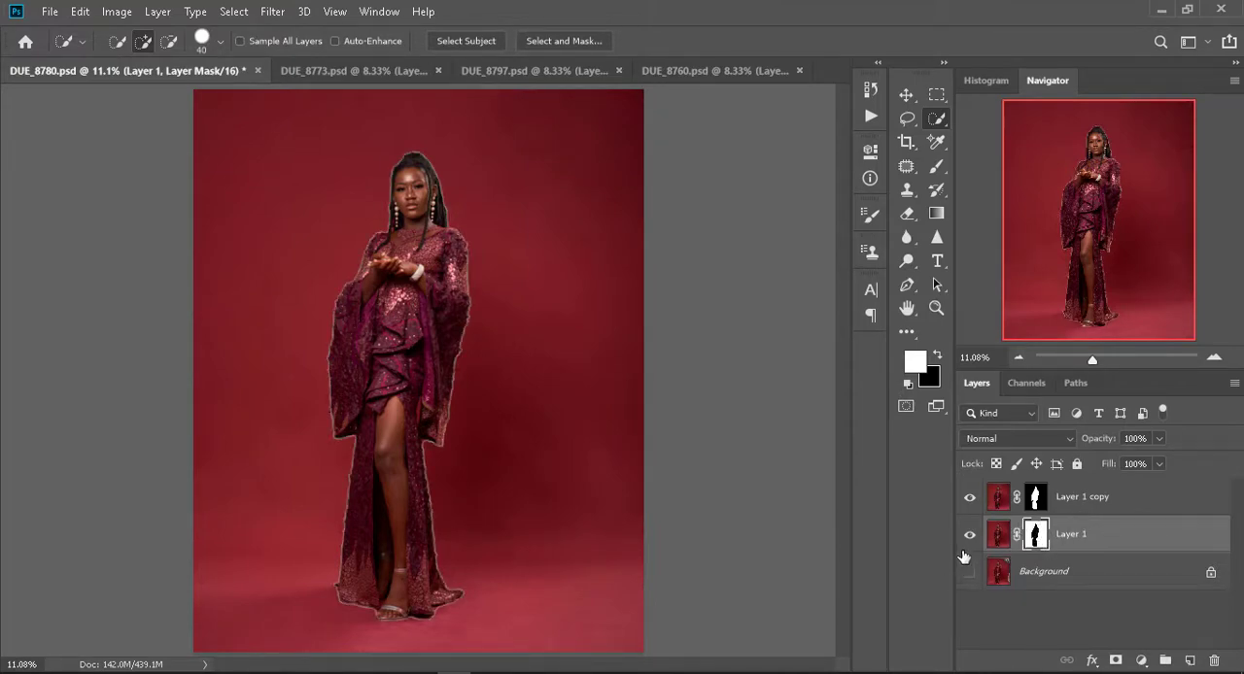
pyautogui.click(975, 537)
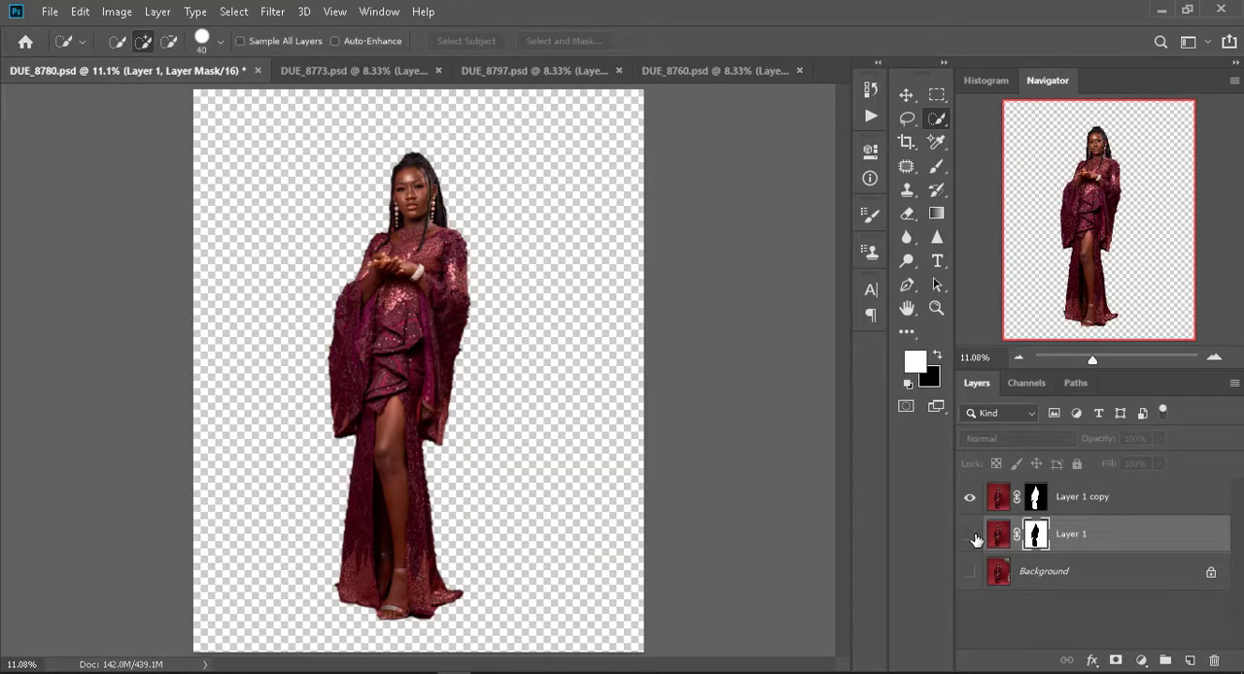
pyautogui.click(972, 535)
pyautogui.click(1103, 497)
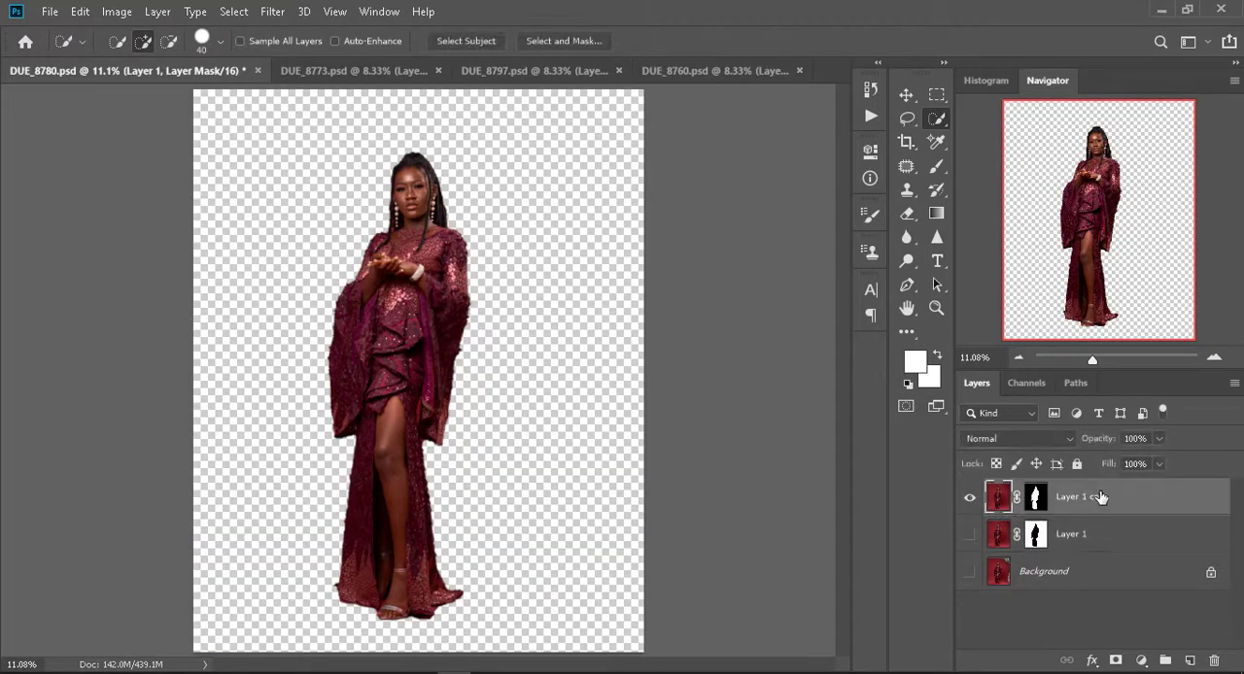
pyautogui.click(969, 498)
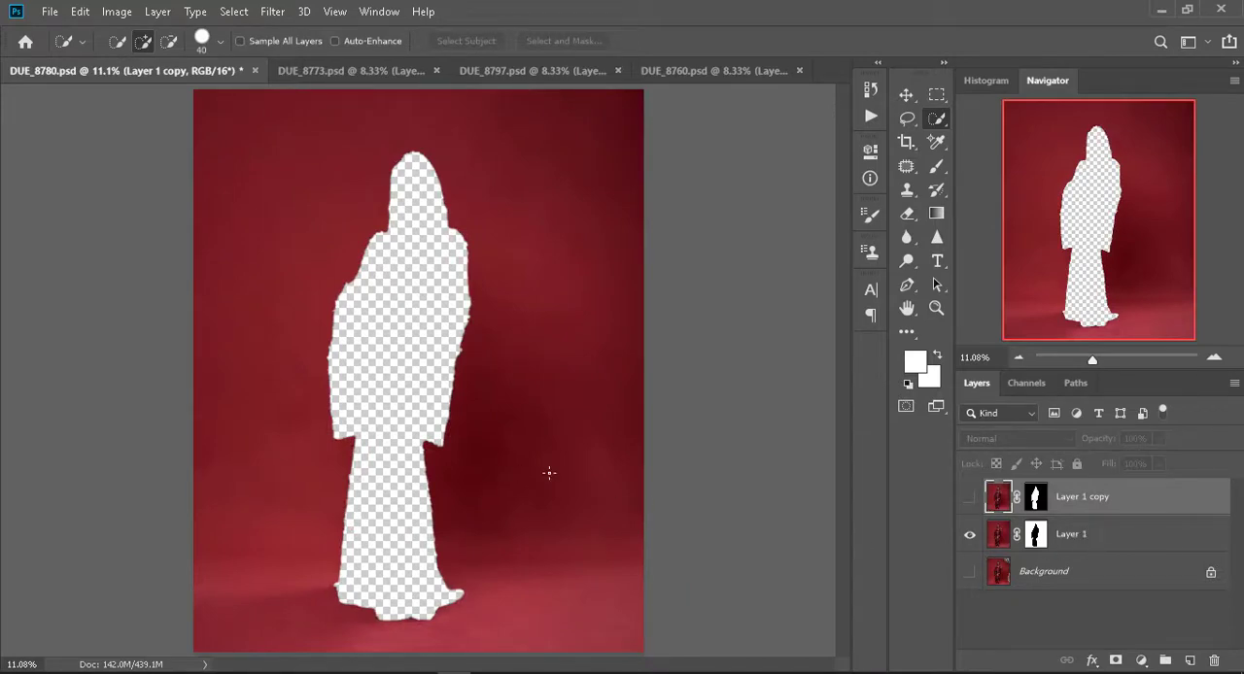
pyautogui.click(1101, 537)
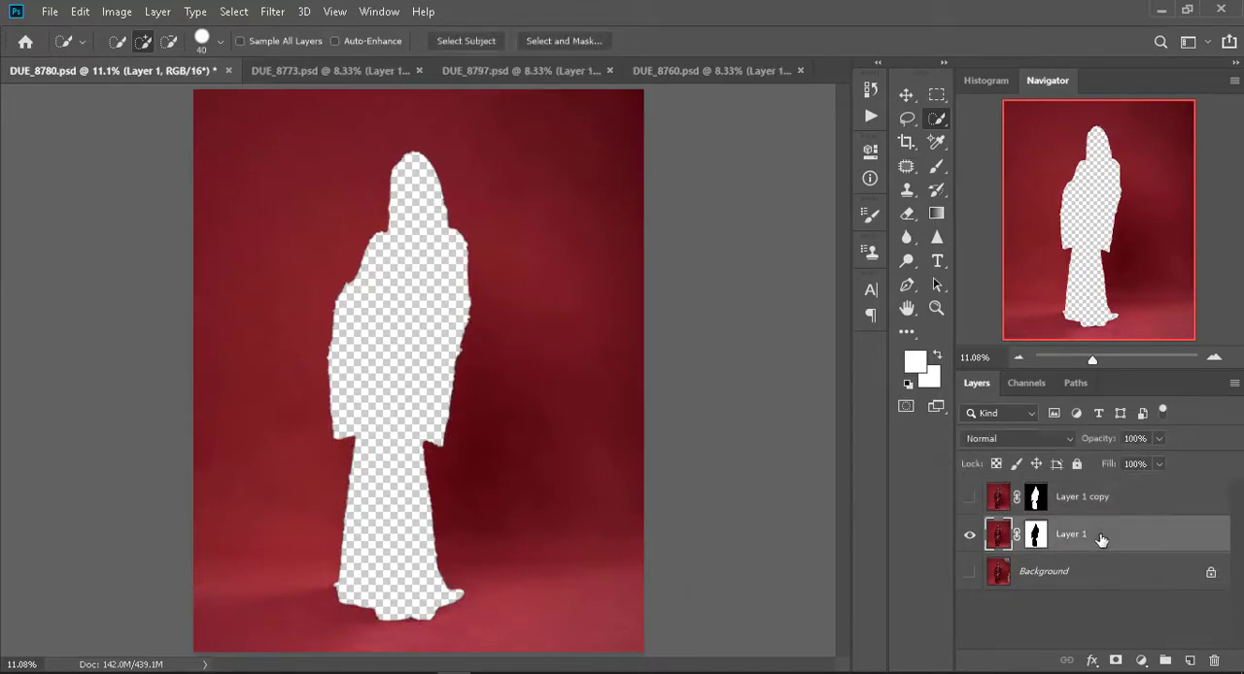
pyautogui.click(968, 498)
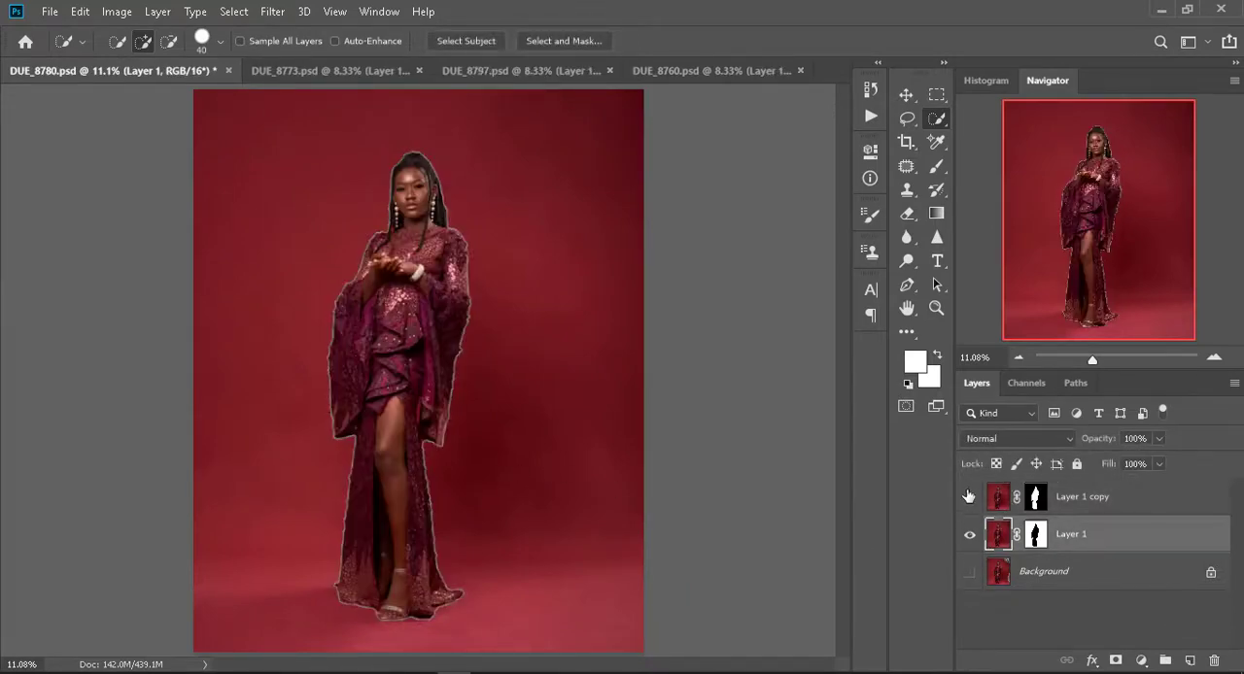
# - Apply the layer masks on Layer 1 and Layer 1 copy, show the Background layer again and select Layer 1
pyautogui.click(1040, 541)
pyautogui.rightClick(1039, 540)
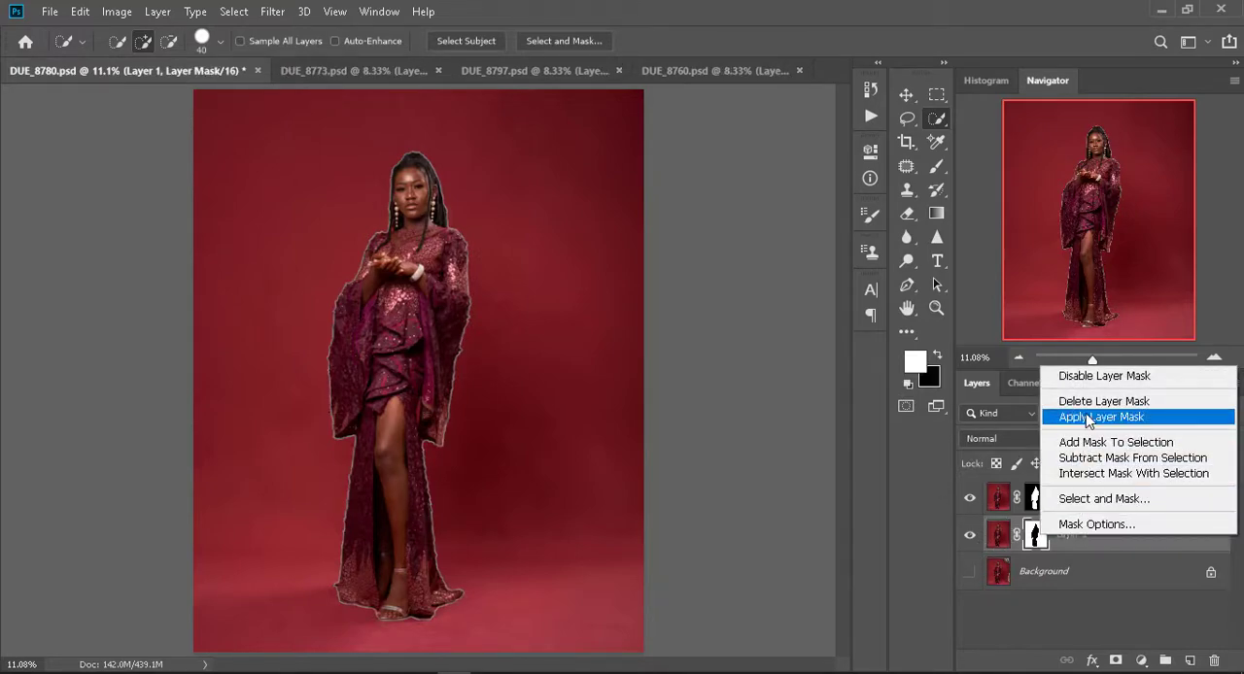
pyautogui.click(1092, 419)
pyautogui.rightClick(1038, 501)
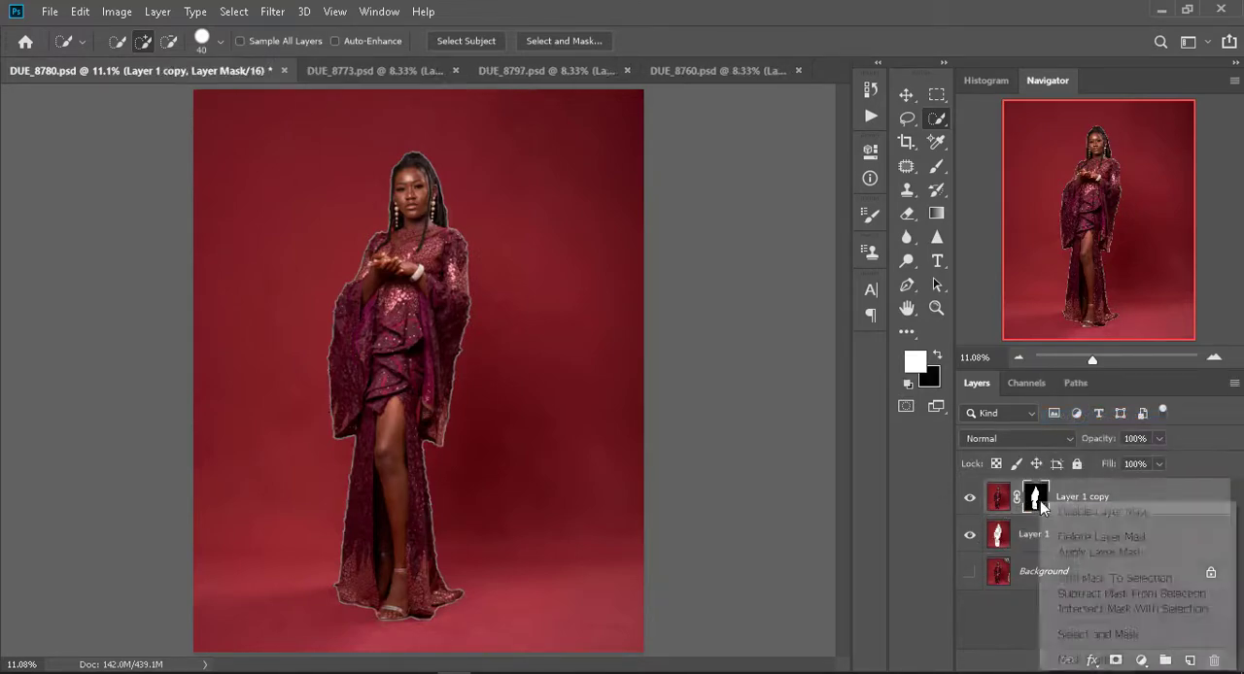
pyautogui.click(1089, 554)
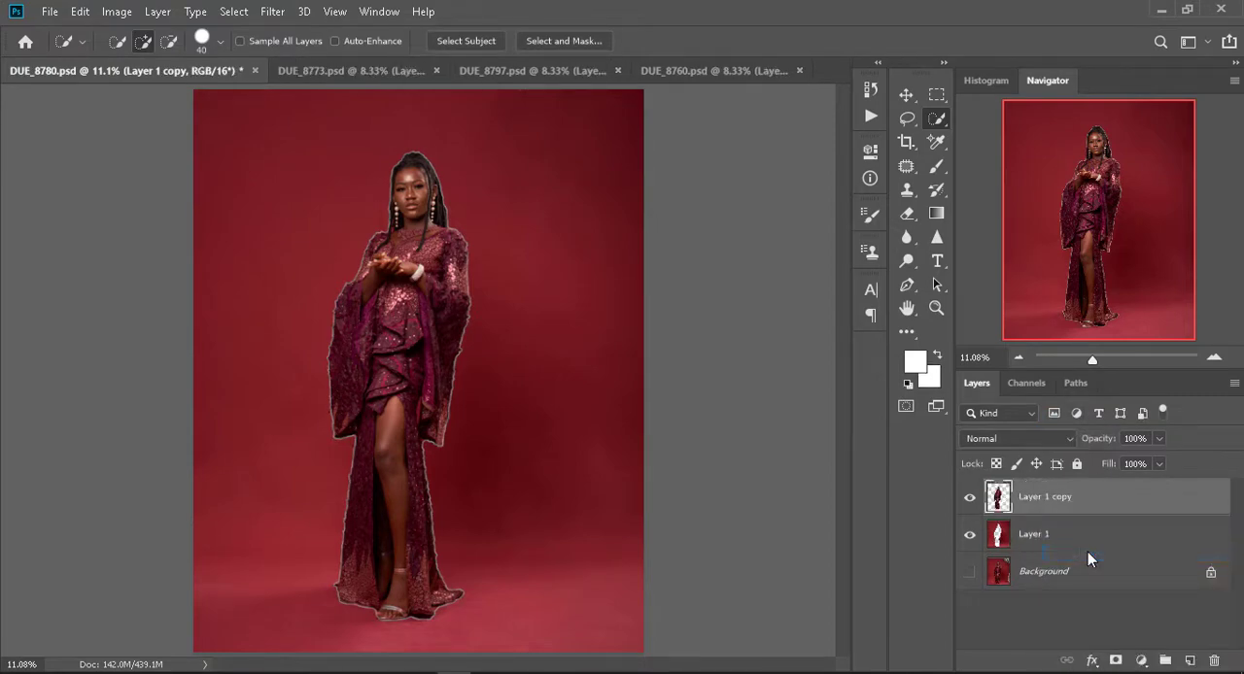
pyautogui.click(970, 574)
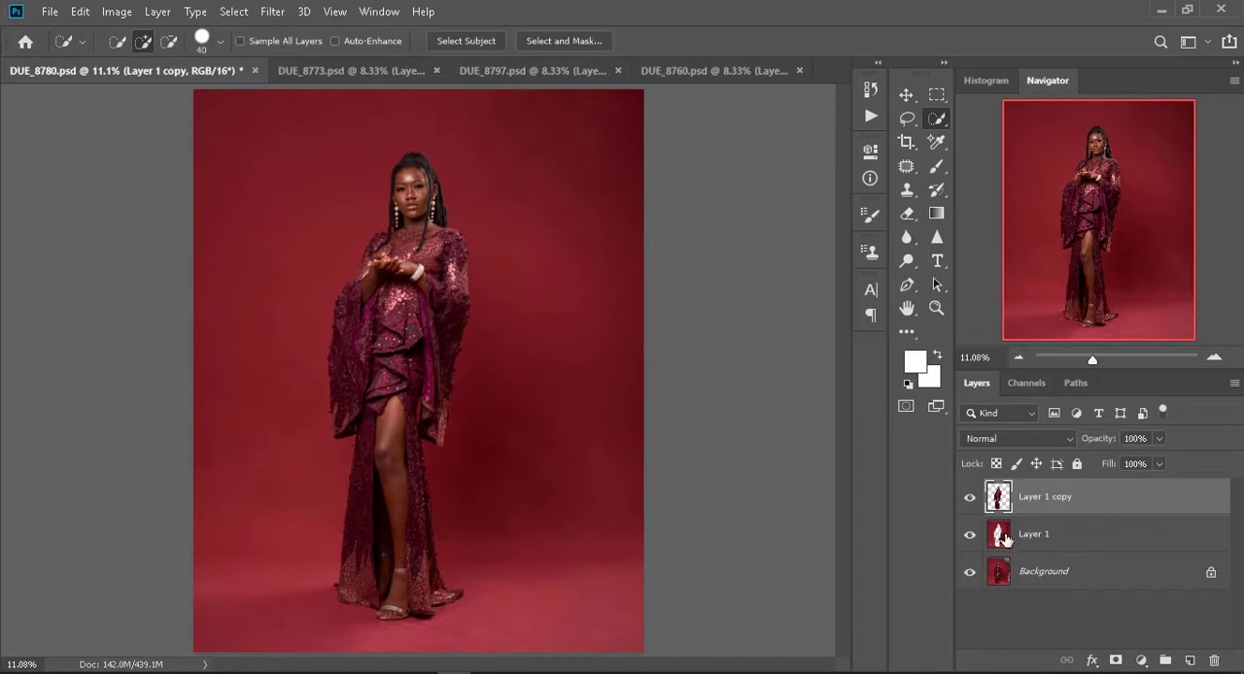
pyautogui.click(994, 551)
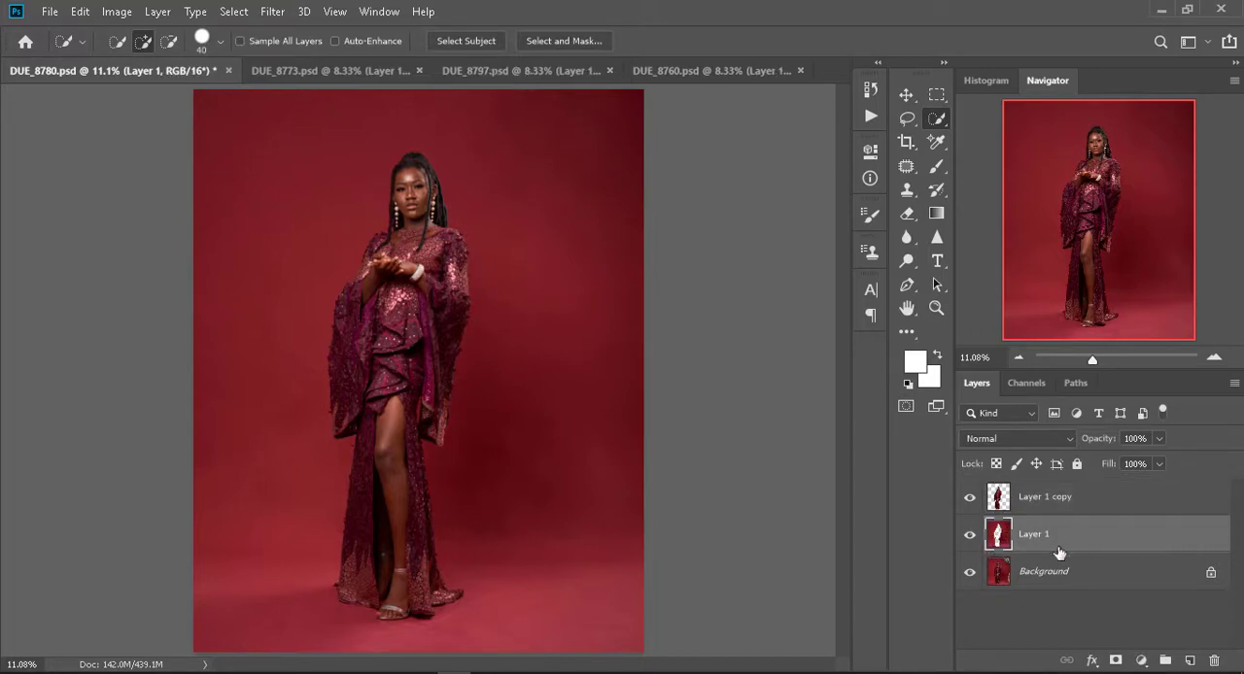
pyautogui.click(272, 13)
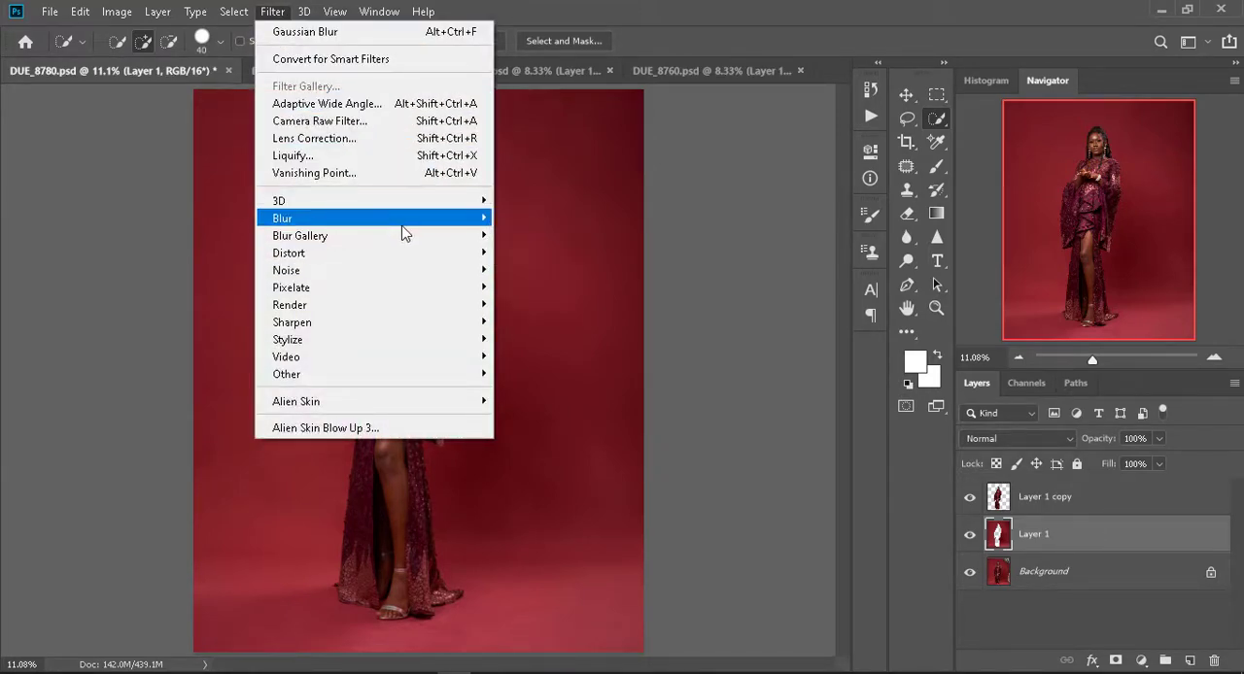
pyautogui.moveTo(406, 222)
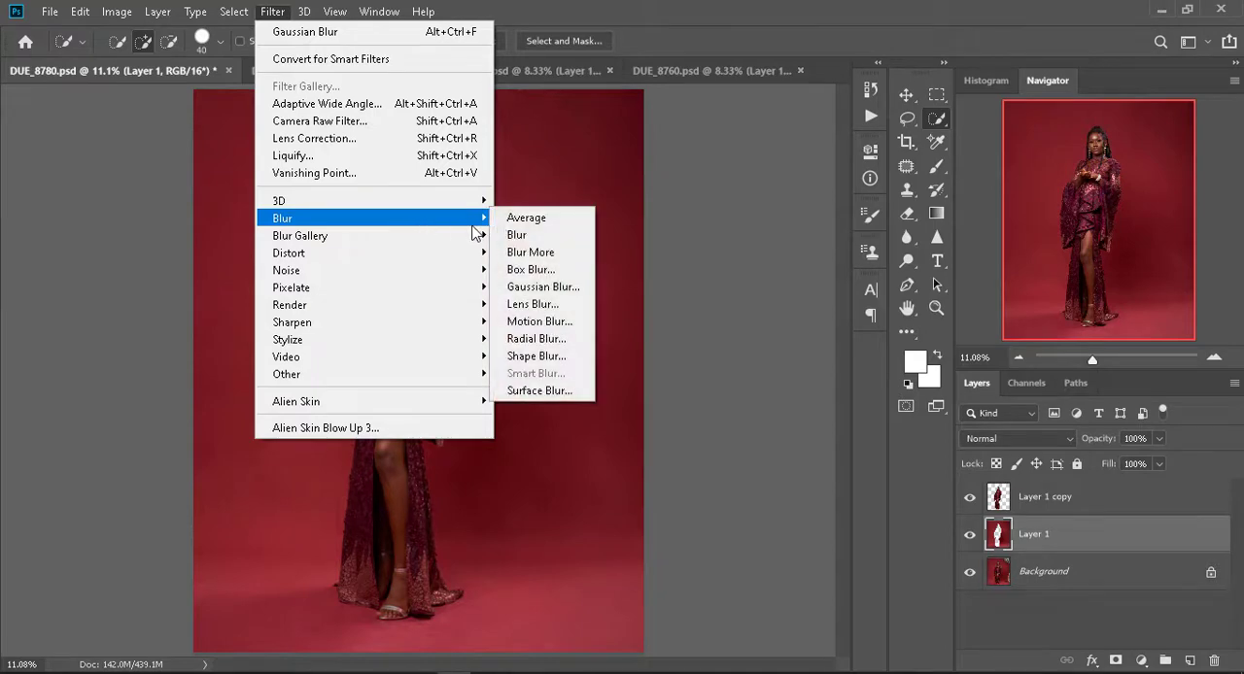
pyautogui.click(550, 391)
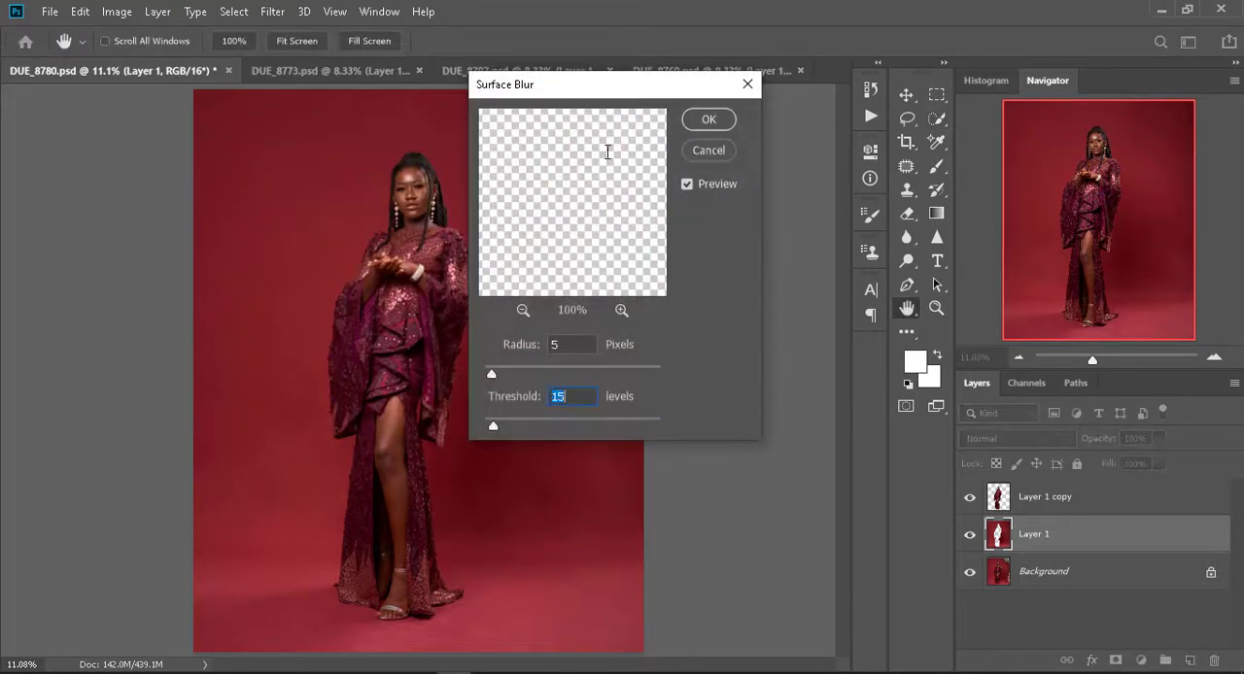
pyautogui.moveTo(594, 99); pyautogui.dragTo(796, 80)
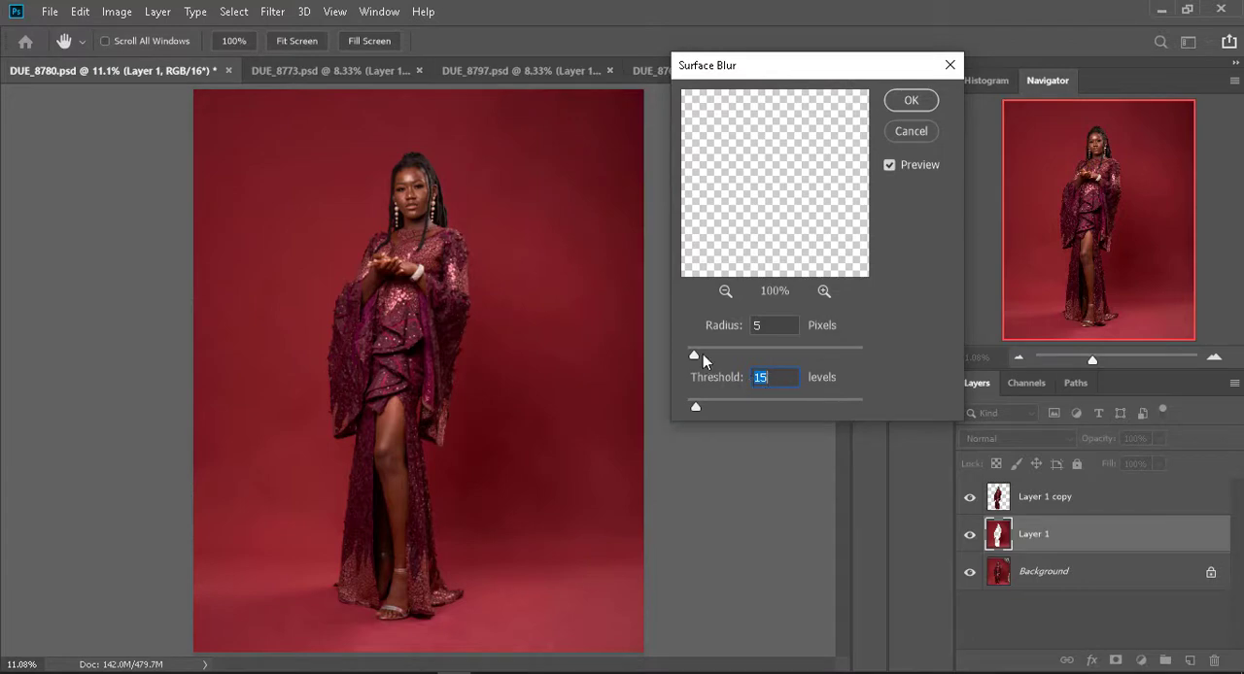
pyautogui.moveTo(745, 351); pyautogui.dragTo(783, 355)
pyautogui.moveTo(746, 410); pyautogui.dragTo(702, 408)
pyautogui.click(725, 291)
pyautogui.click(725, 292)
pyautogui.click(725, 292)
pyautogui.click(725, 292)
pyautogui.click(725, 292)
pyautogui.click(725, 292)
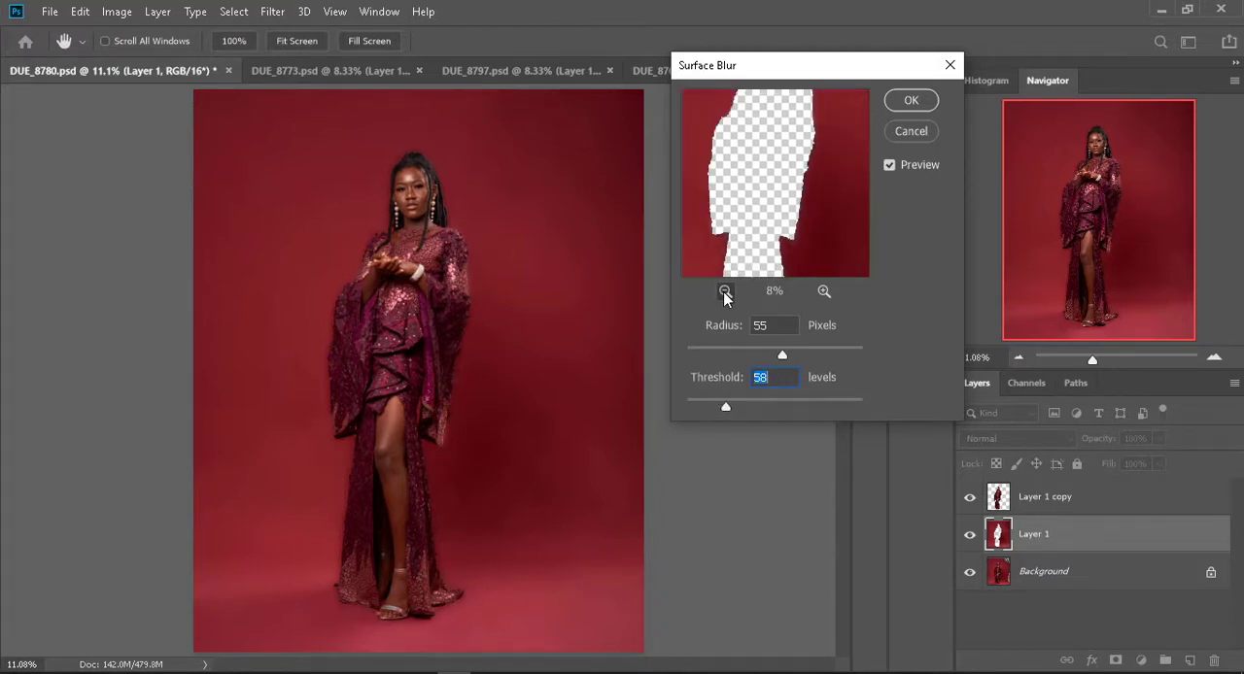
pyautogui.click(725, 292)
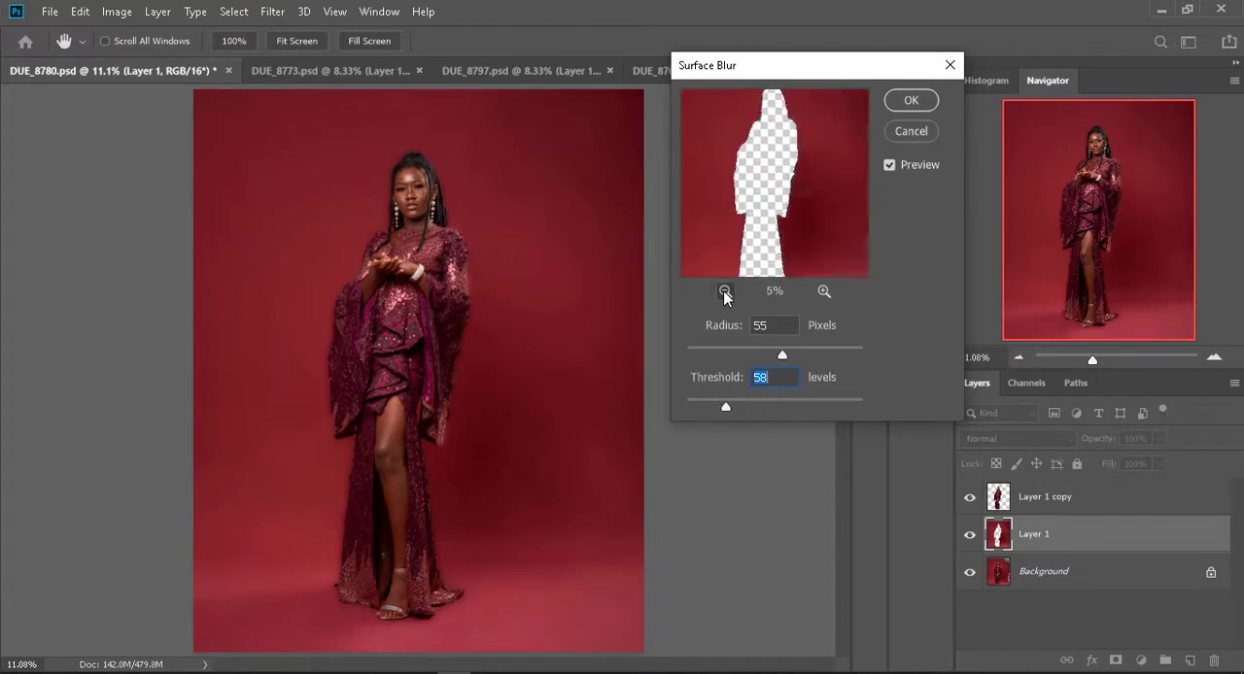
pyautogui.click(890, 166)
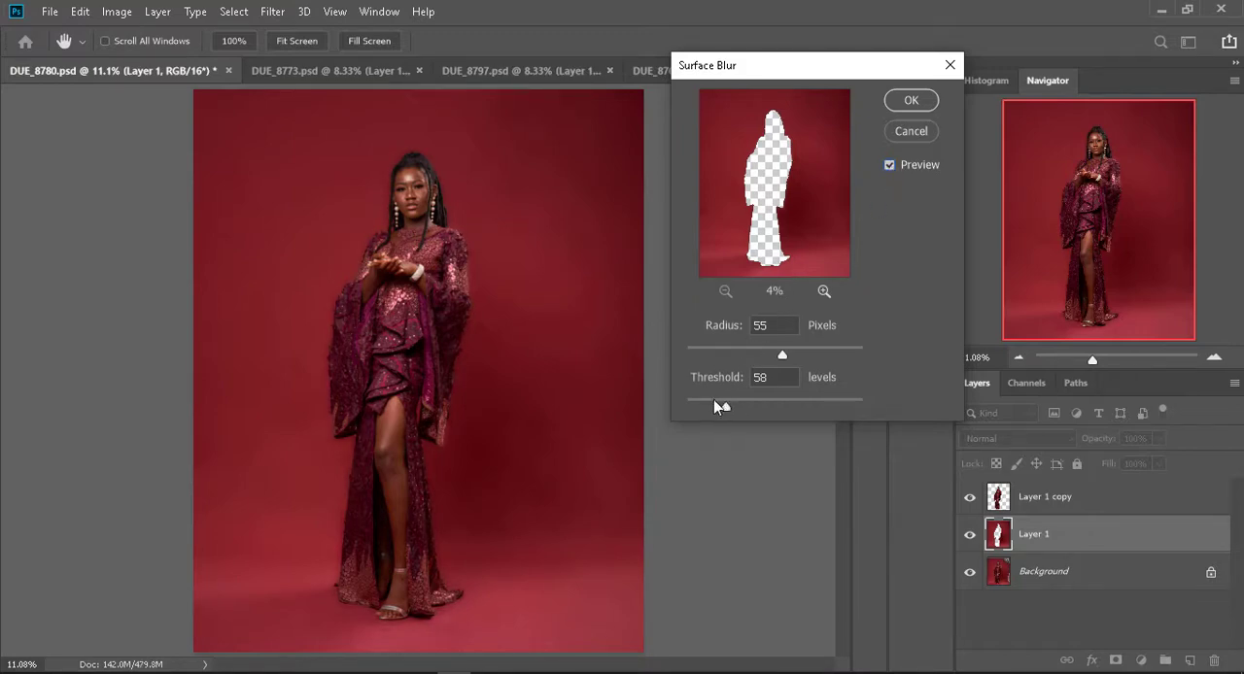
pyautogui.moveTo(713, 402); pyautogui.dragTo(683, 412)
pyautogui.moveTo(789, 408); pyautogui.dragTo(865, 407)
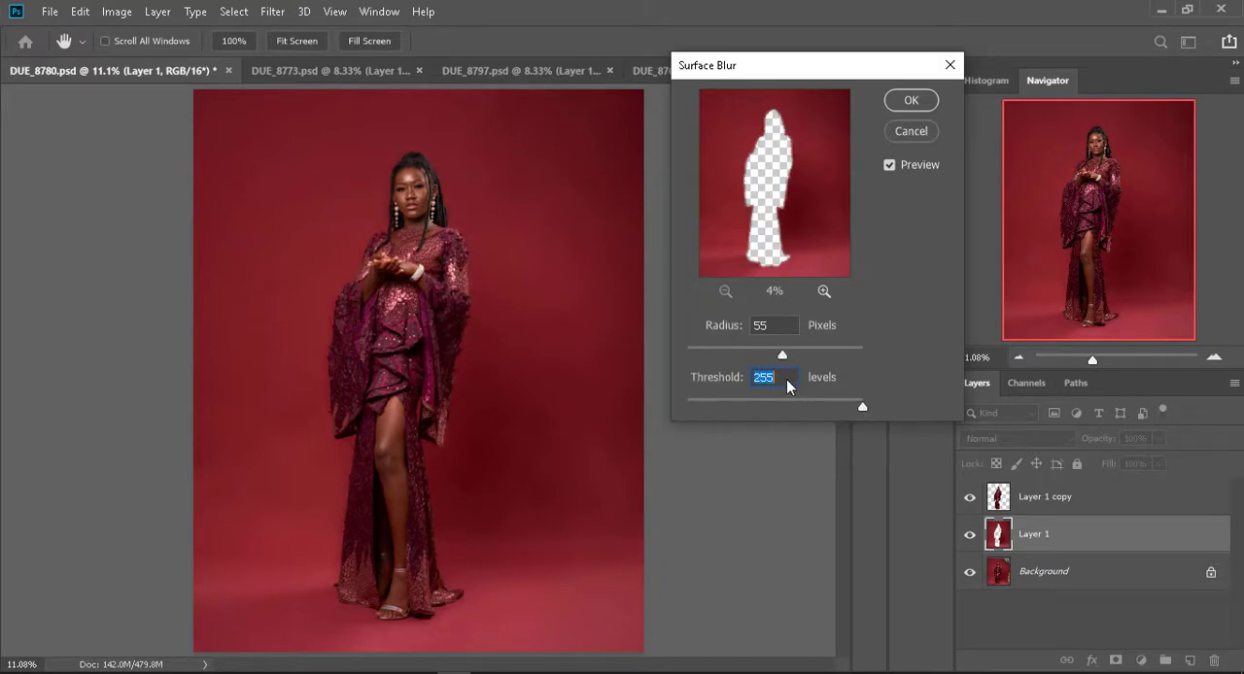
pyautogui.click(888, 166)
pyautogui.moveTo(861, 407); pyautogui.dragTo(757, 409)
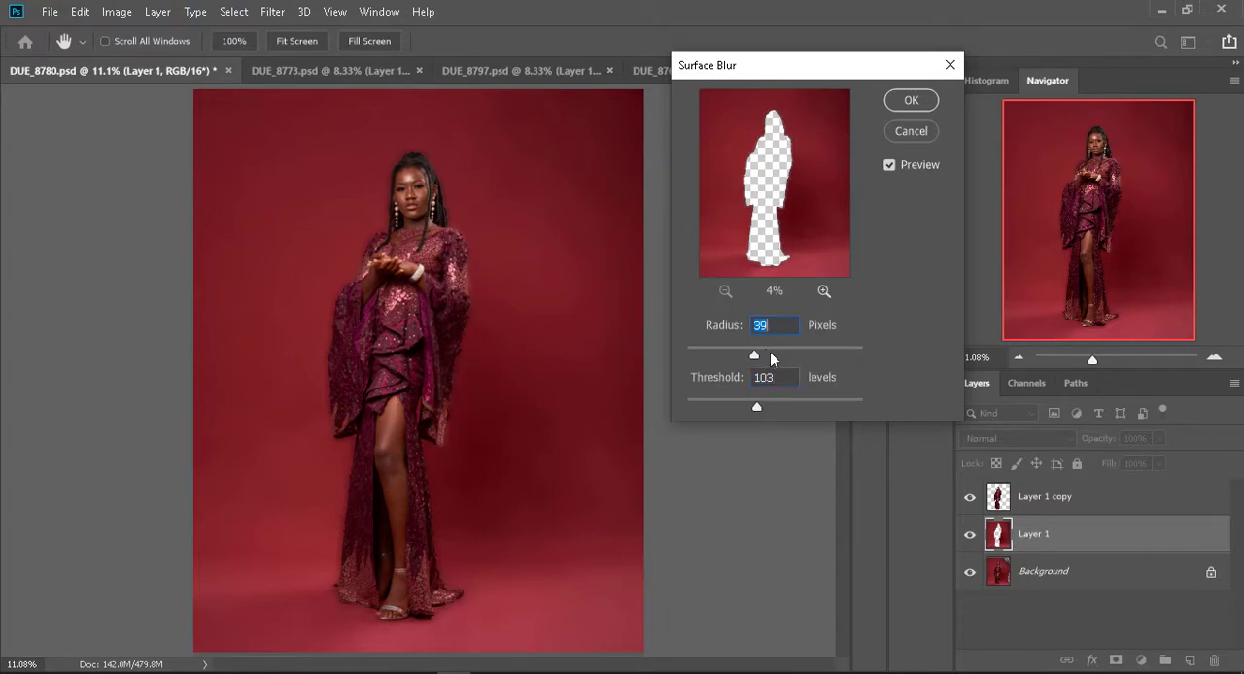
pyautogui.moveTo(763, 356); pyautogui.dragTo(776, 359)
pyautogui.moveTo(757, 407); pyautogui.dragTo(713, 404)
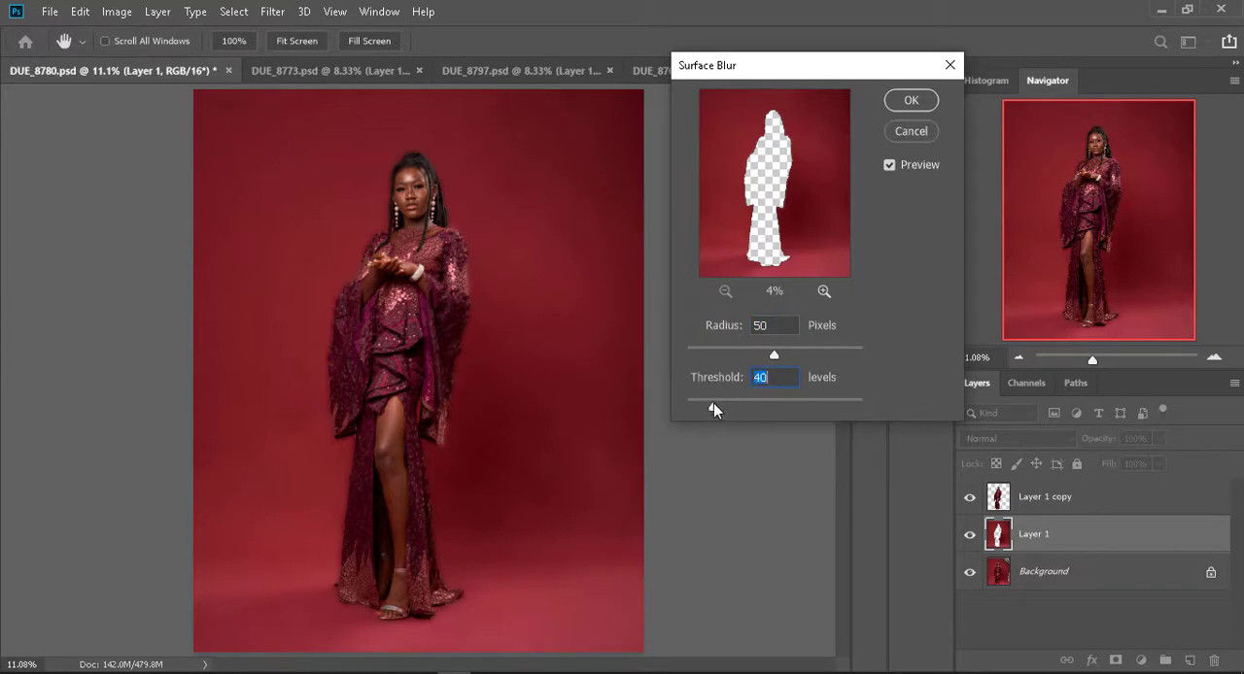
pyautogui.click(887, 165)
pyautogui.click(911, 129)
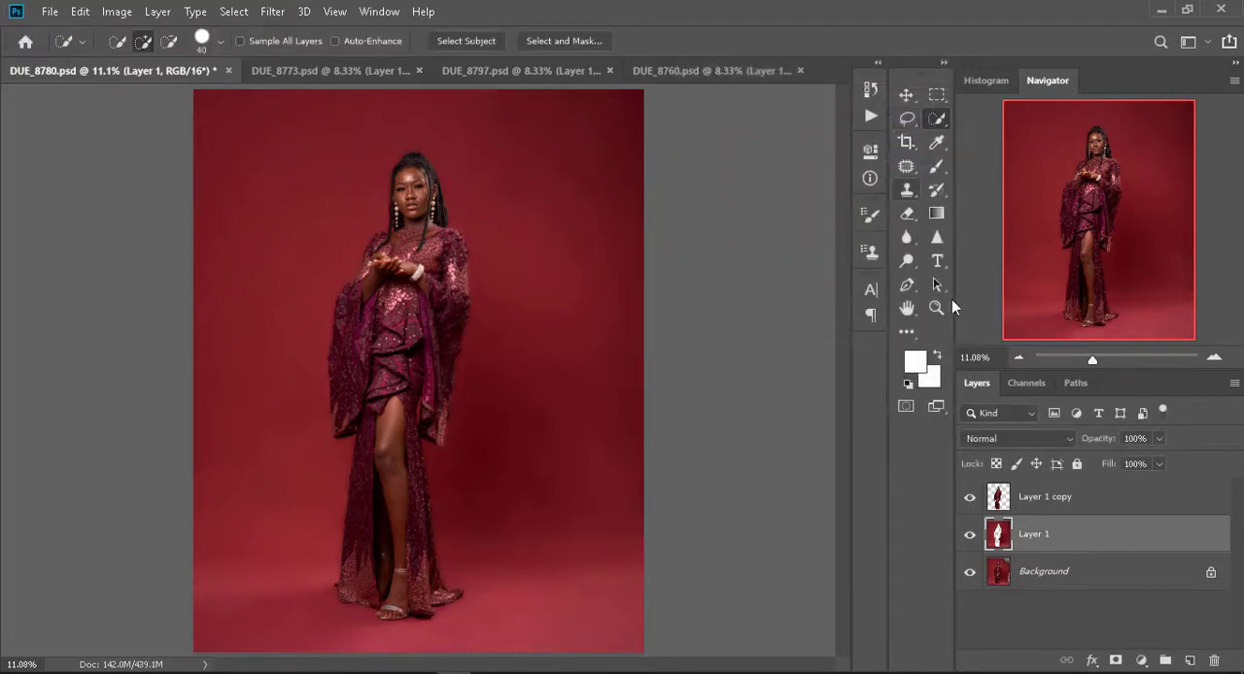
# - Smooth the backdrop on Layer 1 with a Gaussian Blur of 50 pixels radius, comparing it with the unblurred version
pyautogui.click(275, 12)
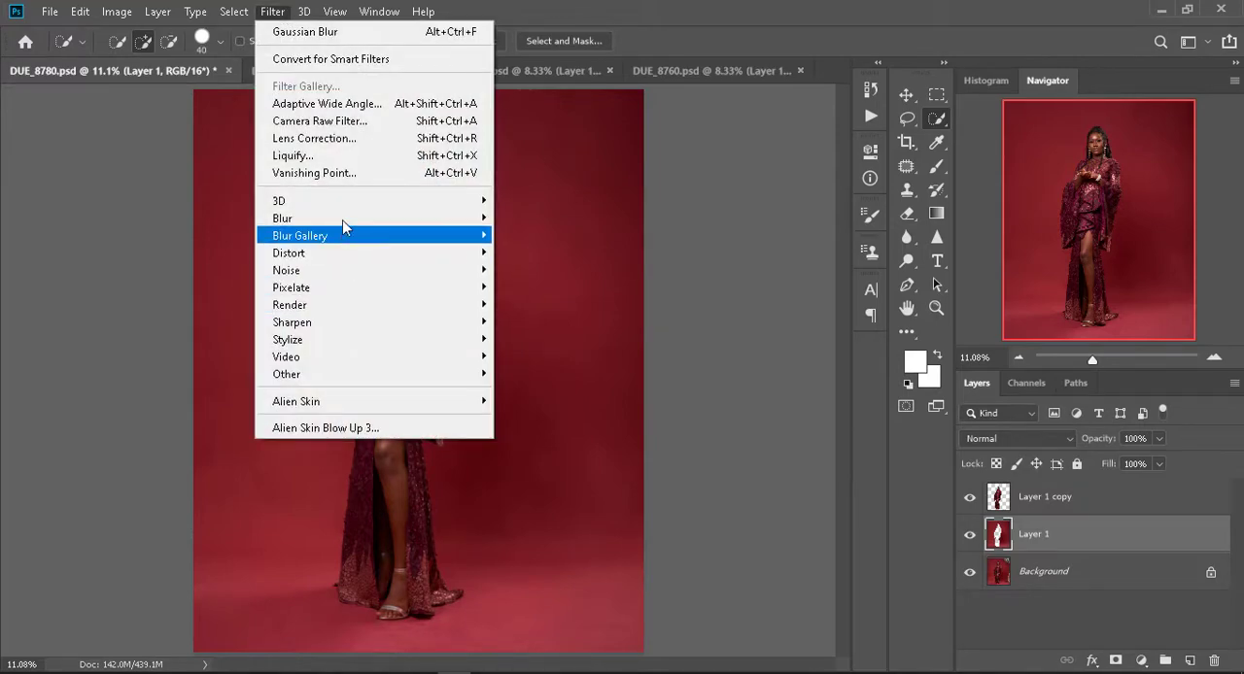
pyautogui.moveTo(342, 219)
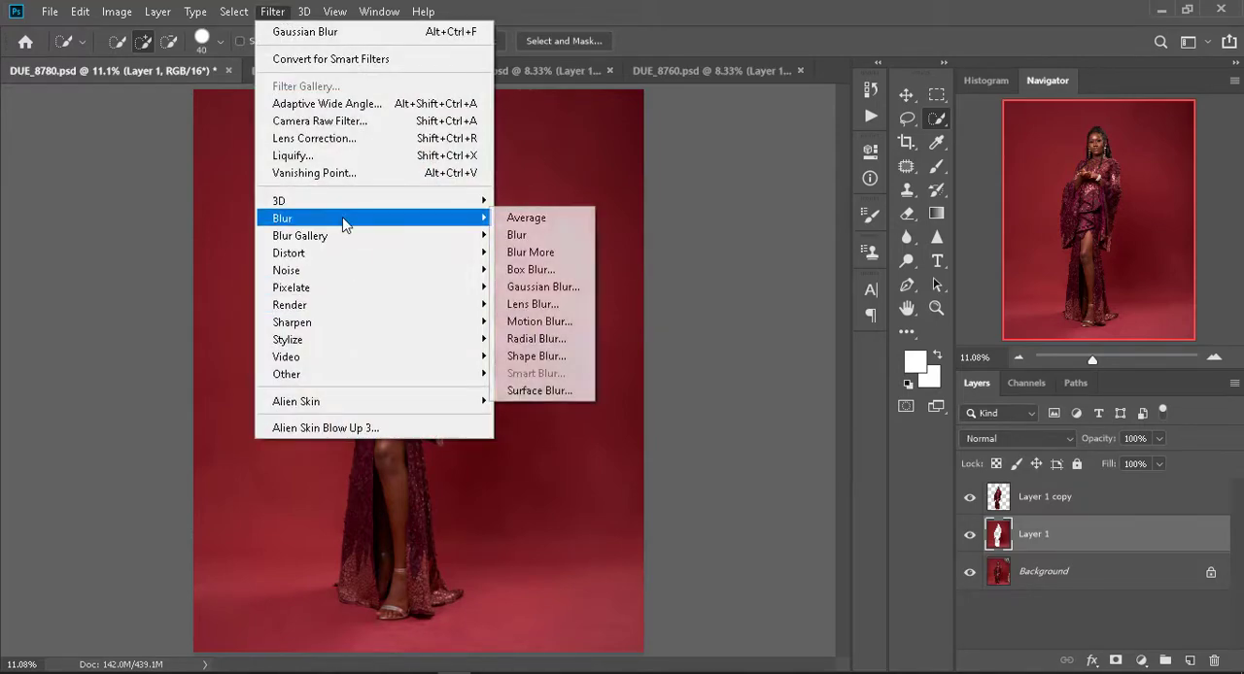
pyautogui.click(556, 285)
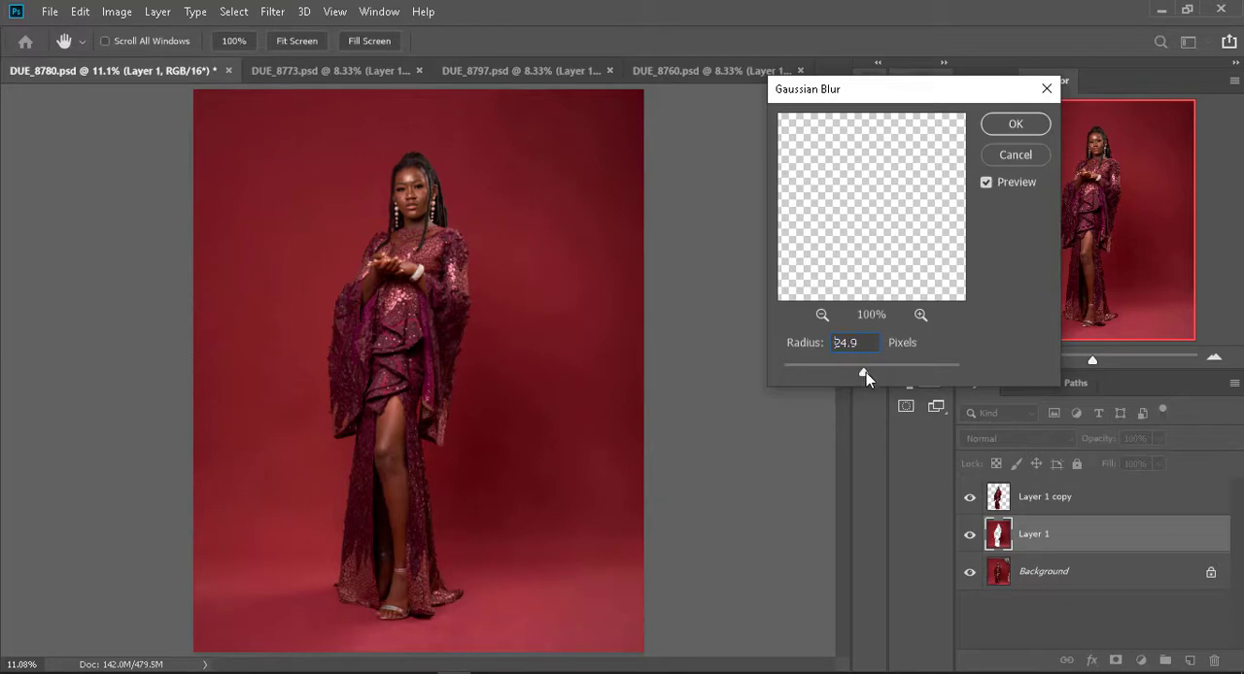
pyautogui.moveTo(876, 371); pyautogui.dragTo(874, 368)
pyautogui.click(989, 187)
pyautogui.click(987, 184)
pyautogui.doubleClick(847, 342)
pyautogui.write('50')
pyautogui.click(1015, 123)
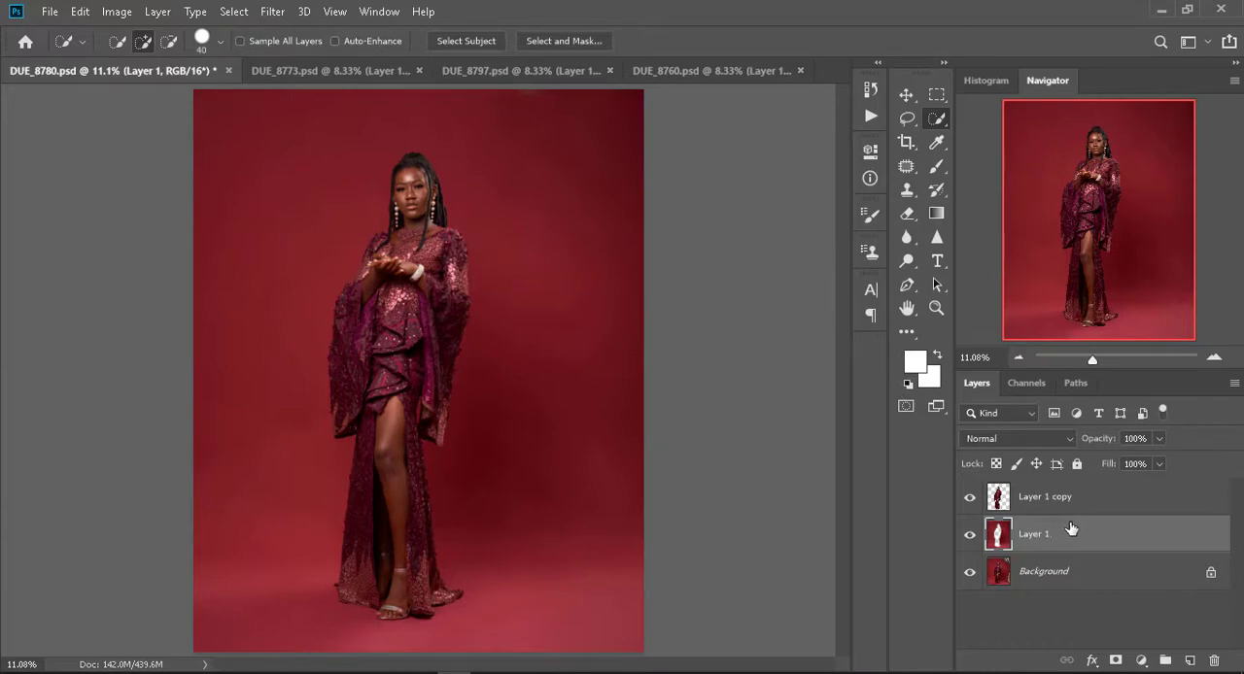
pyautogui.press('e')
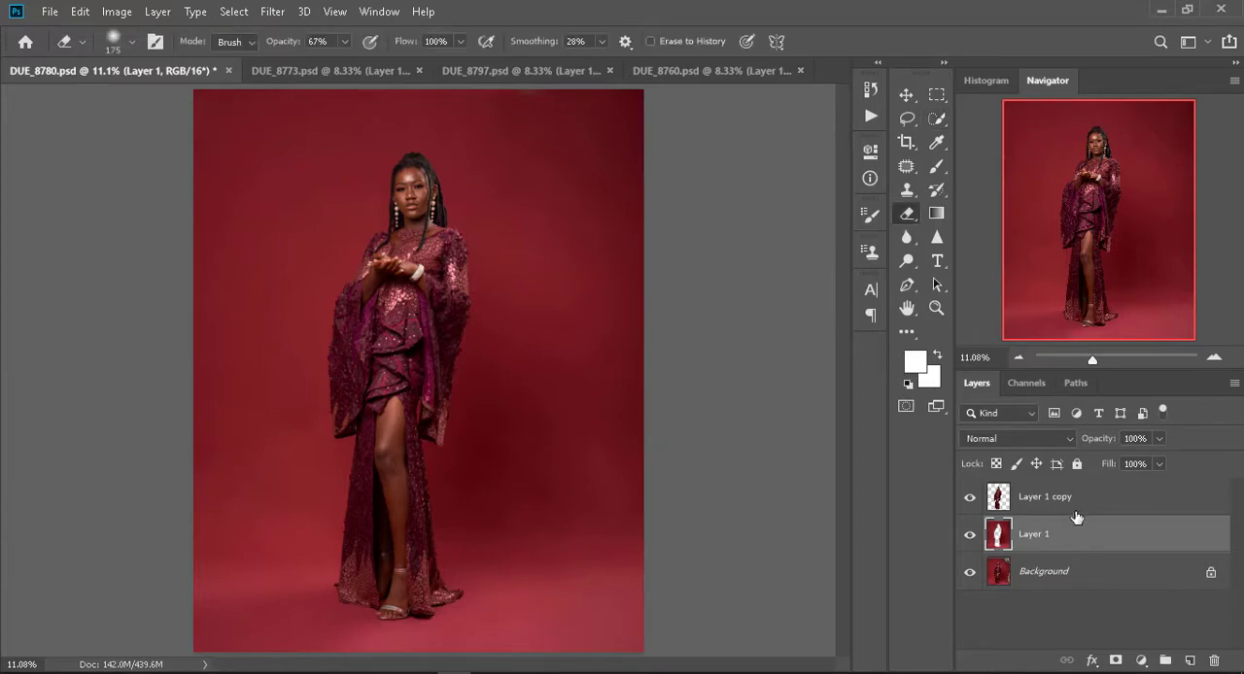
pyautogui.click(1075, 505)
pyautogui.hotkey('shift', 'e')
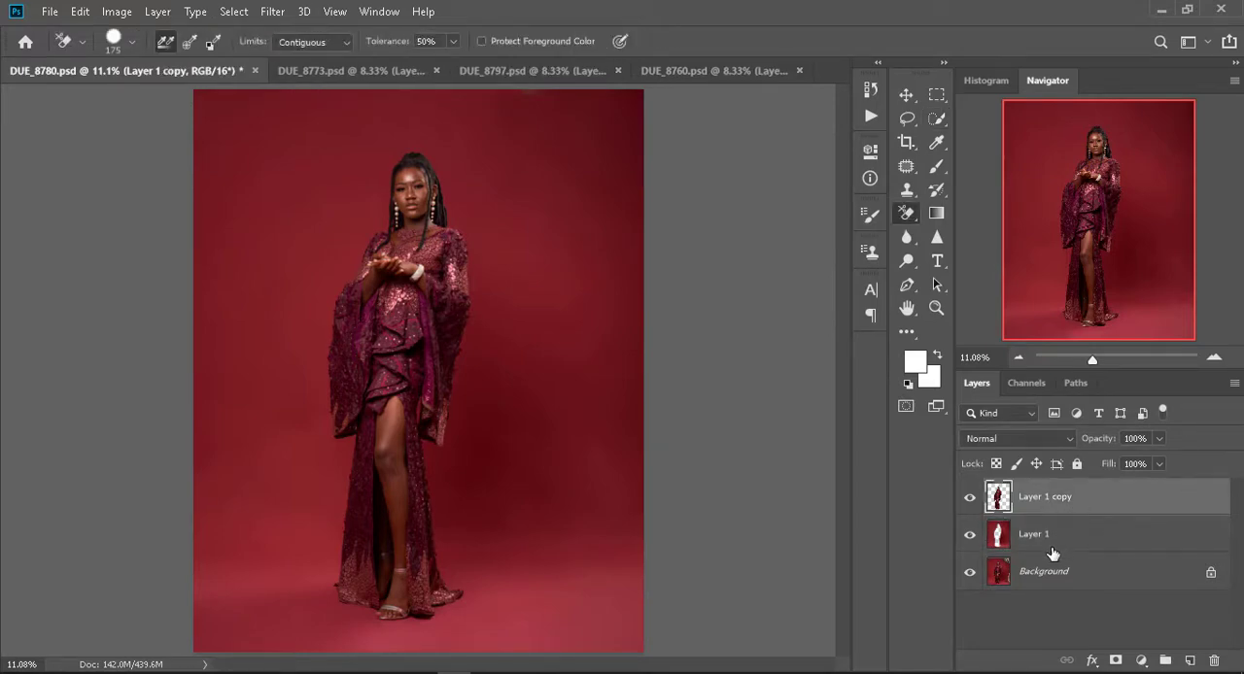
pyautogui.click(1051, 537)
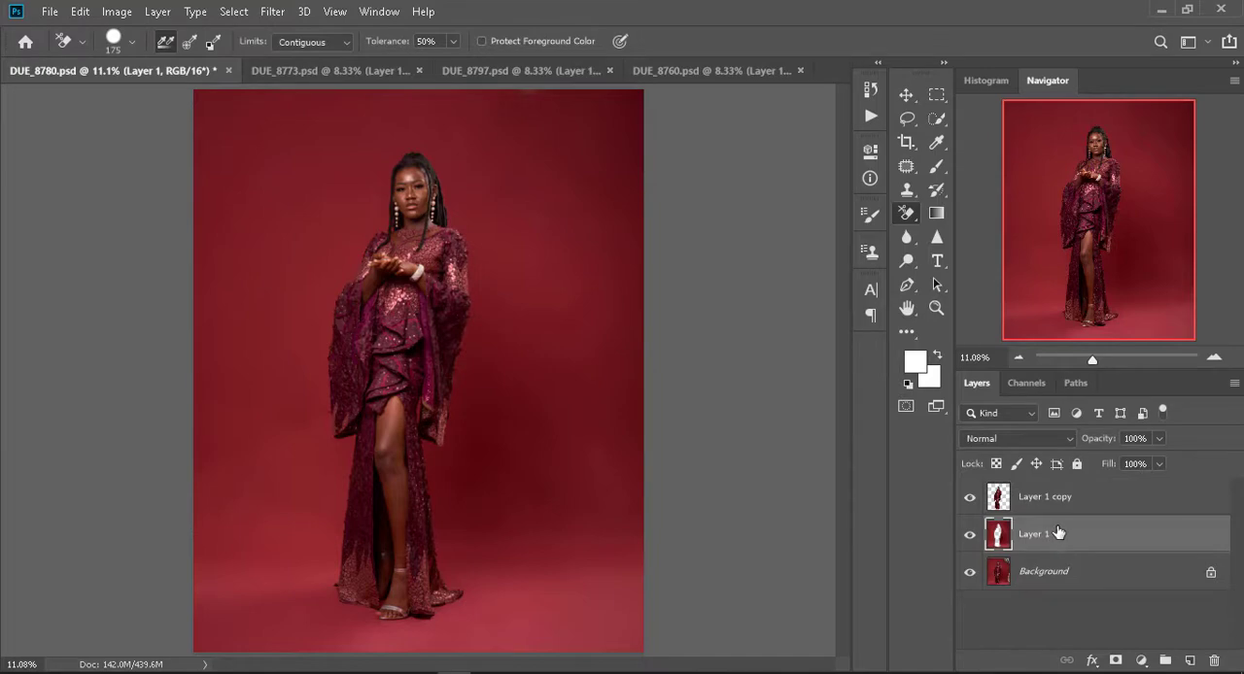
pyautogui.press('Delete')
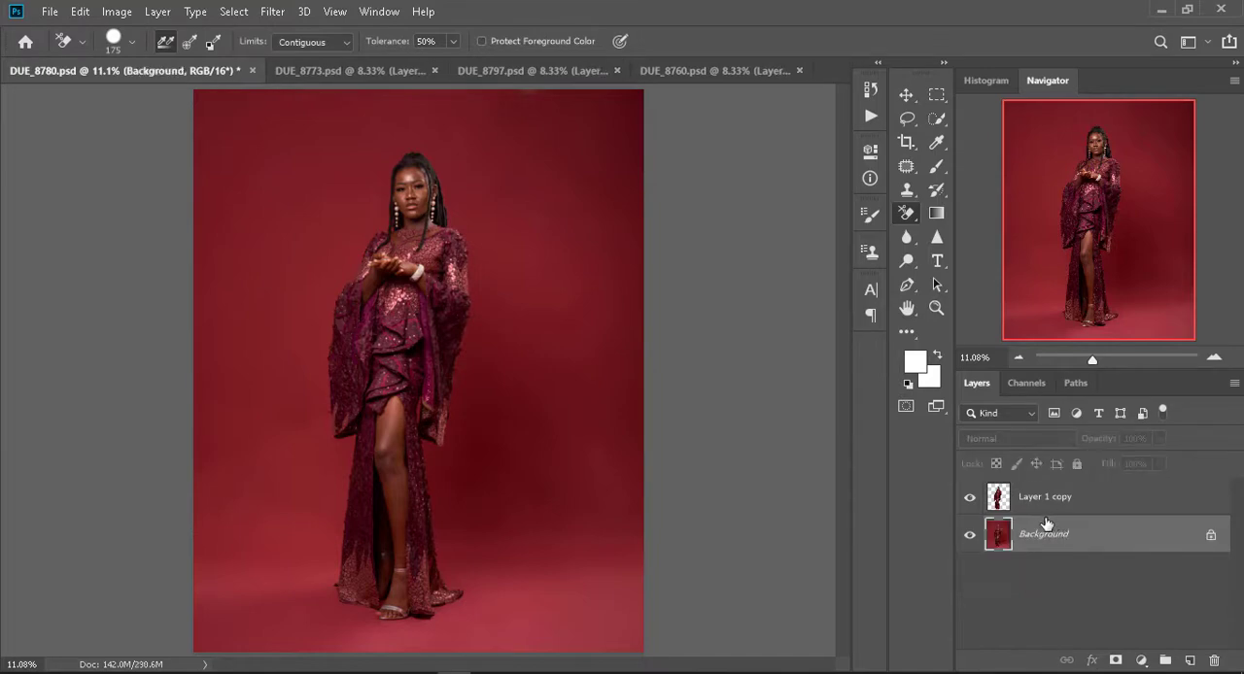
pyautogui.hotkey('ctrl', 'z')
# - Merge Layer 1 copy down into Layer 1 and check the merged layer with the Background layer temporarily hidden
pyautogui.click(1054, 499)
pyautogui.press('Delete')
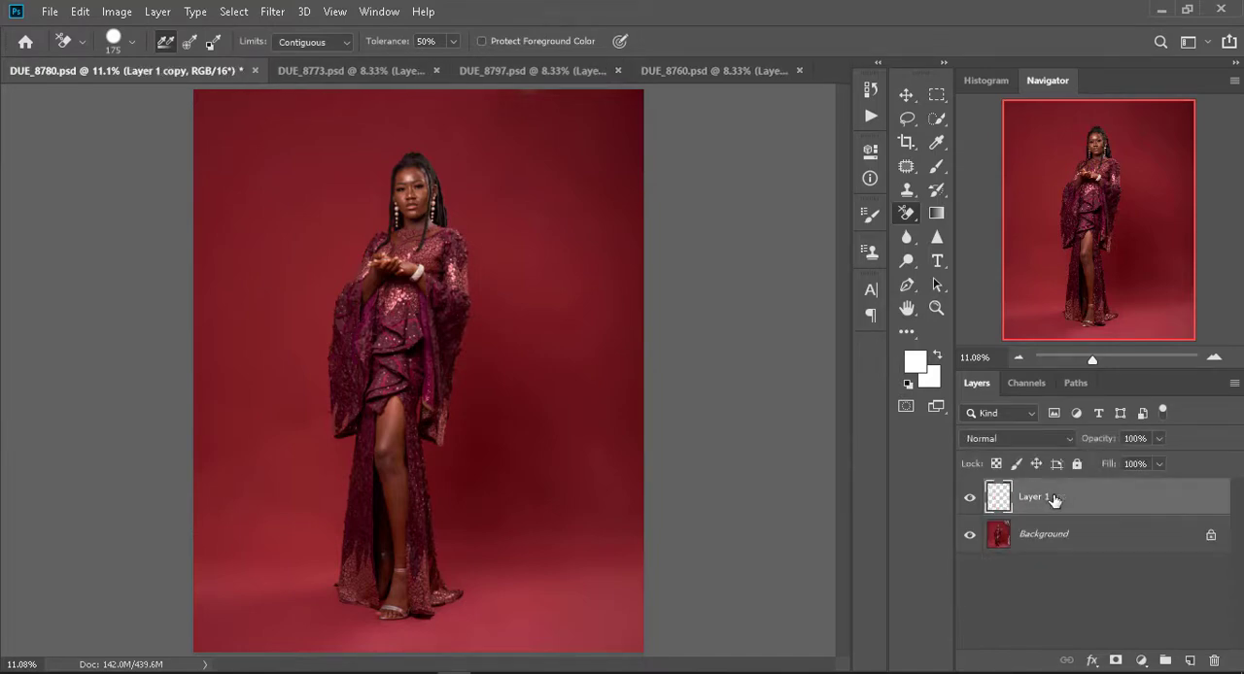
pyautogui.click(969, 534)
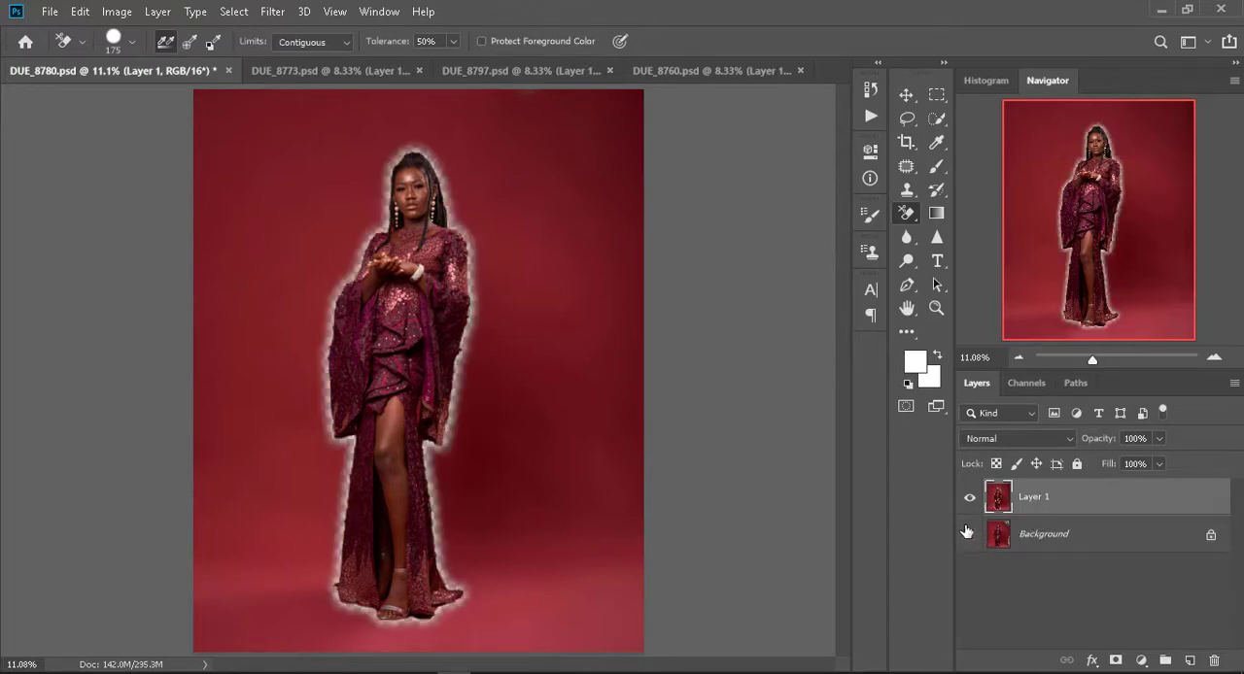
pyautogui.click(969, 536)
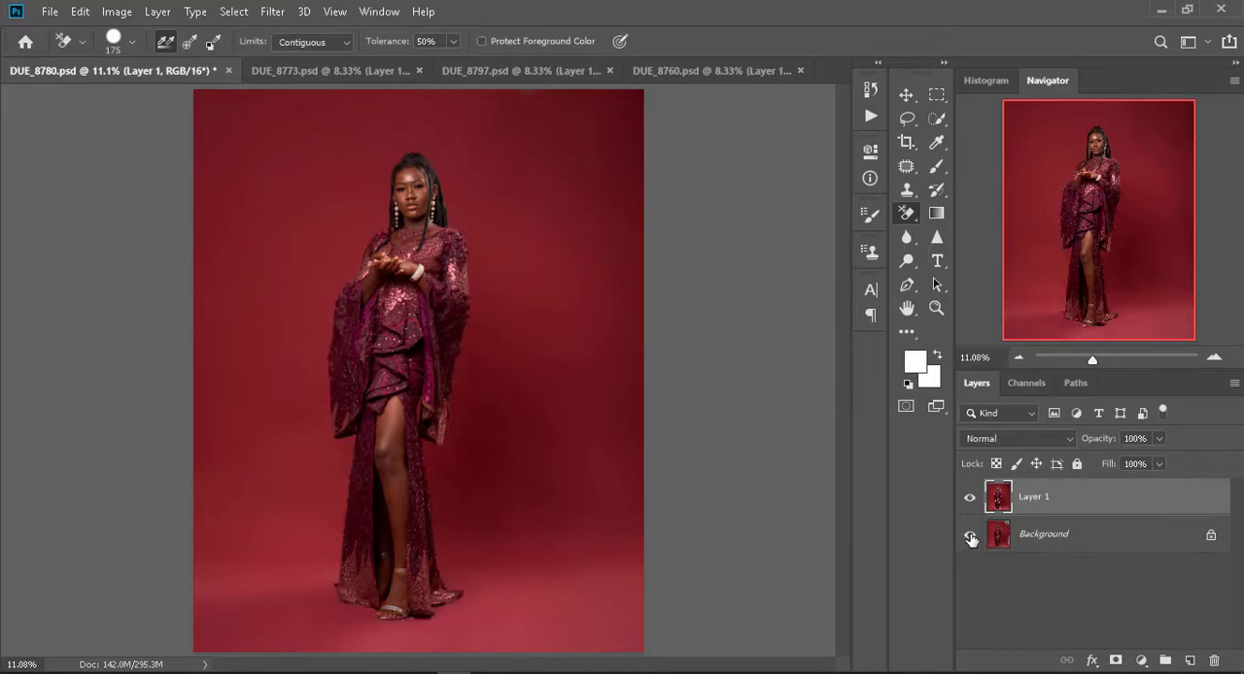
# - Compare the retouched Layer 1 with the original by toggling both layers' visibility, and merge Layer 1 down into the Background layer
pyautogui.click(969, 499)
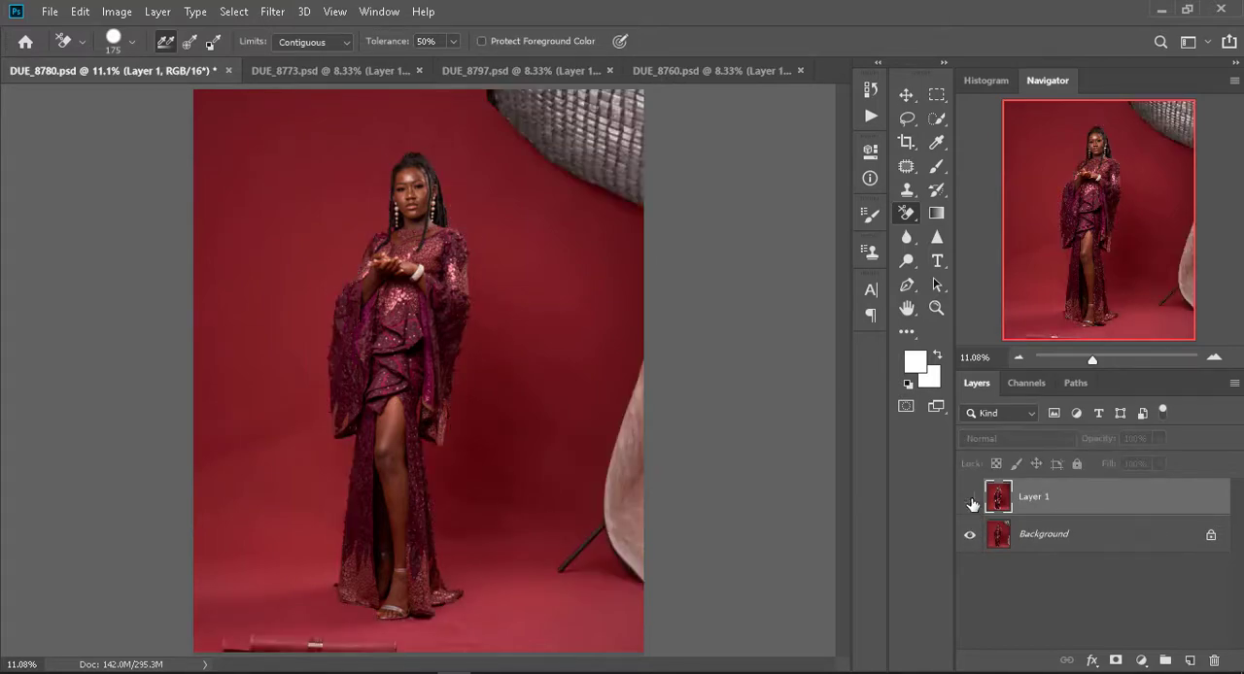
pyautogui.click(969, 499)
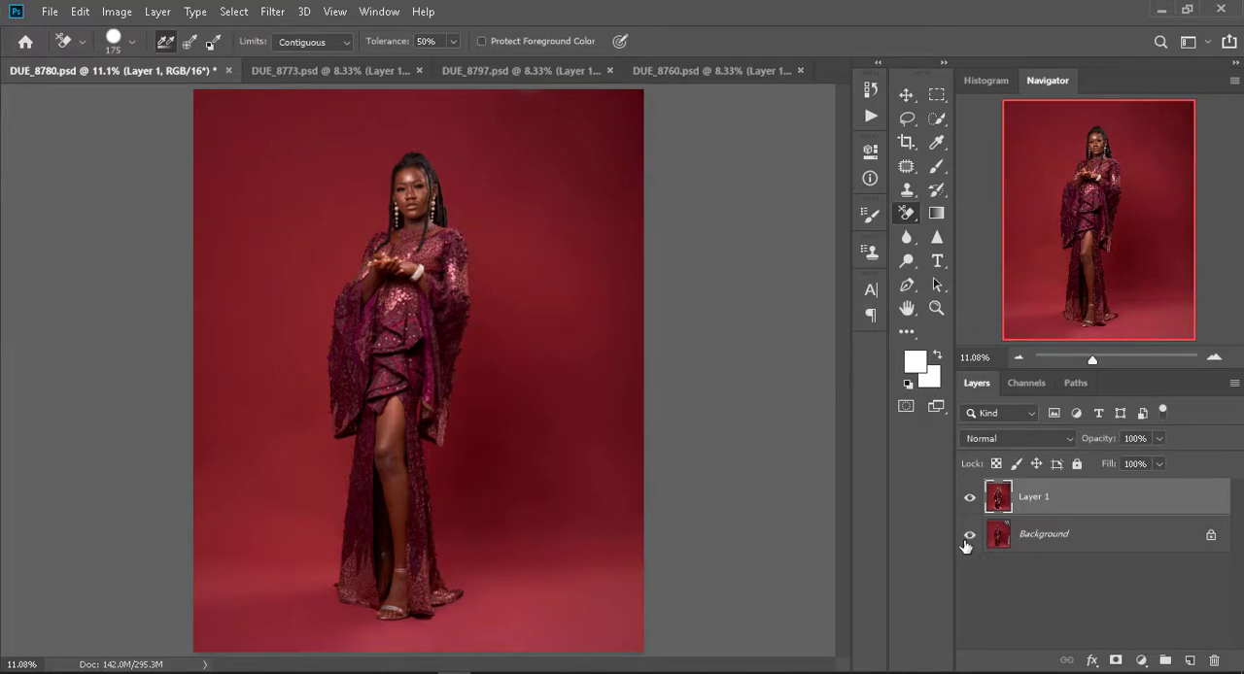
pyautogui.click(968, 536)
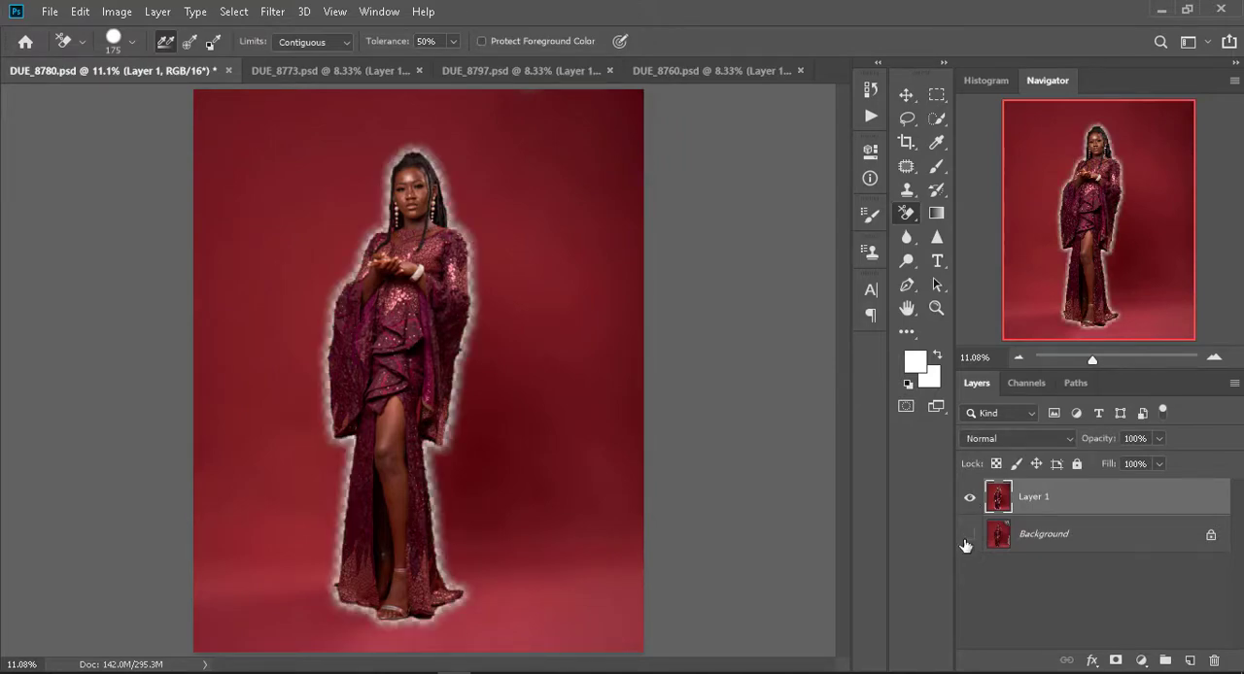
pyautogui.click(966, 541)
pyautogui.click(967, 540)
pyautogui.click(968, 537)
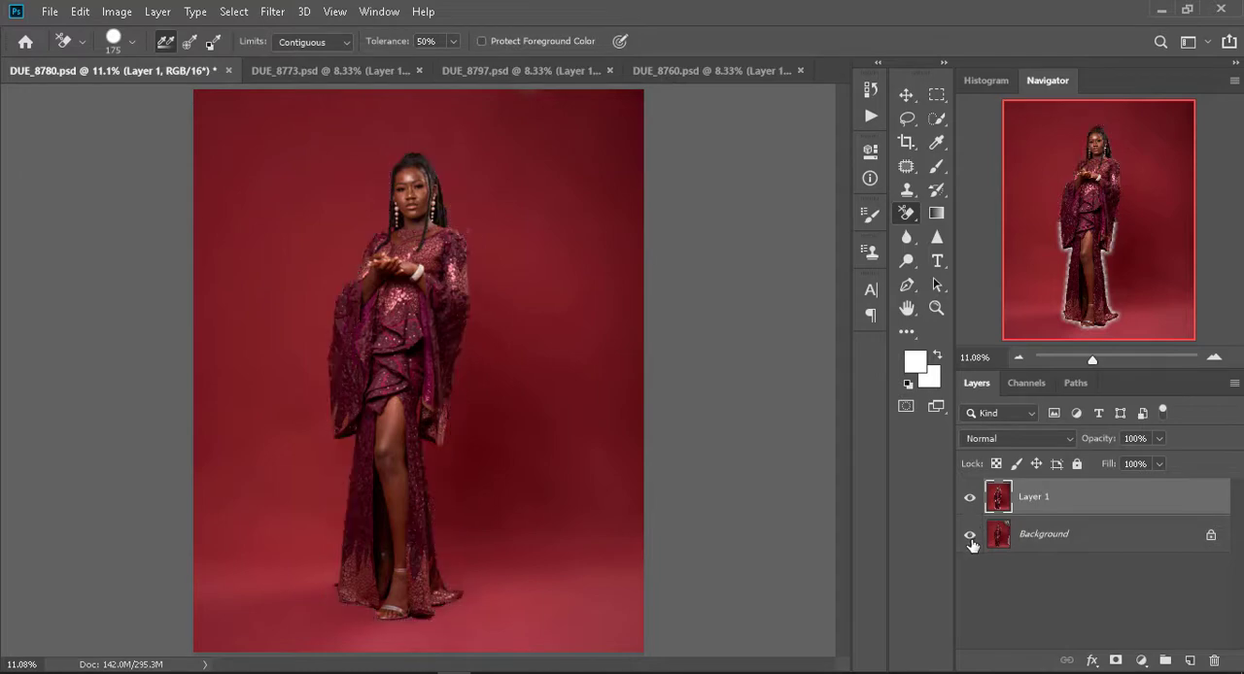
pyautogui.hotkey('ctrl', 'e')
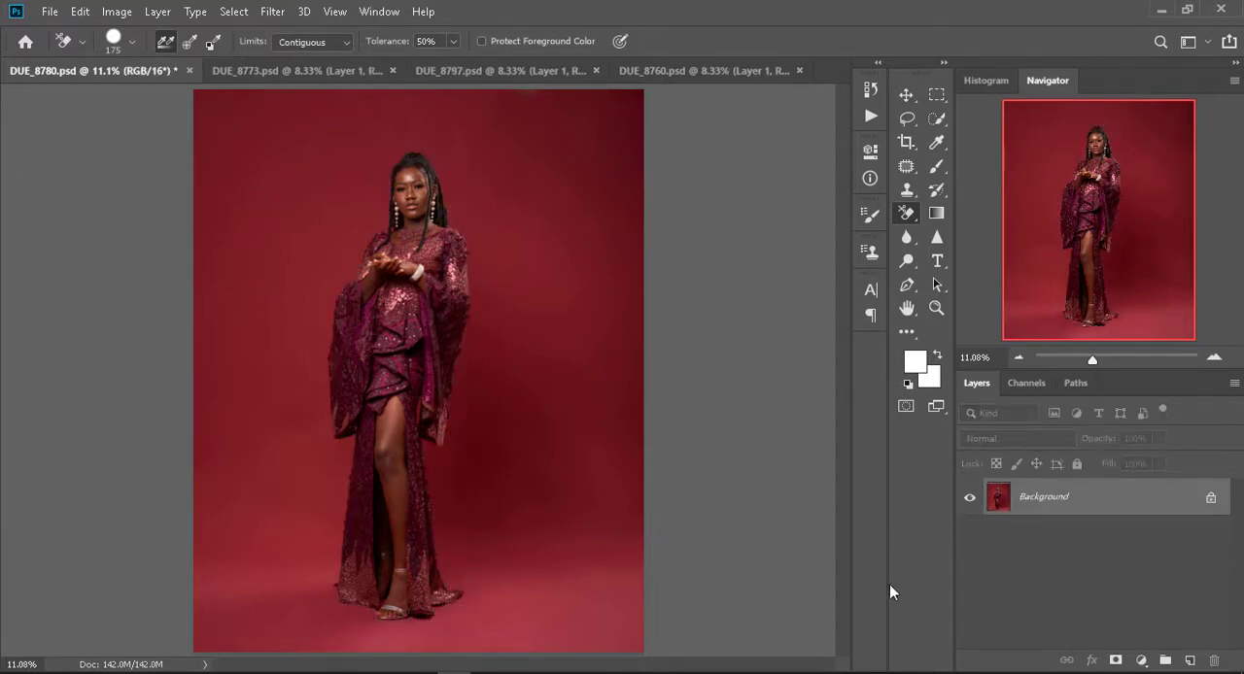
# - Look through the other open portraits, DUE_8797.psd and DUE_8760.psd, and switch to DUE_8773.psd
pyautogui.click(330, 71)
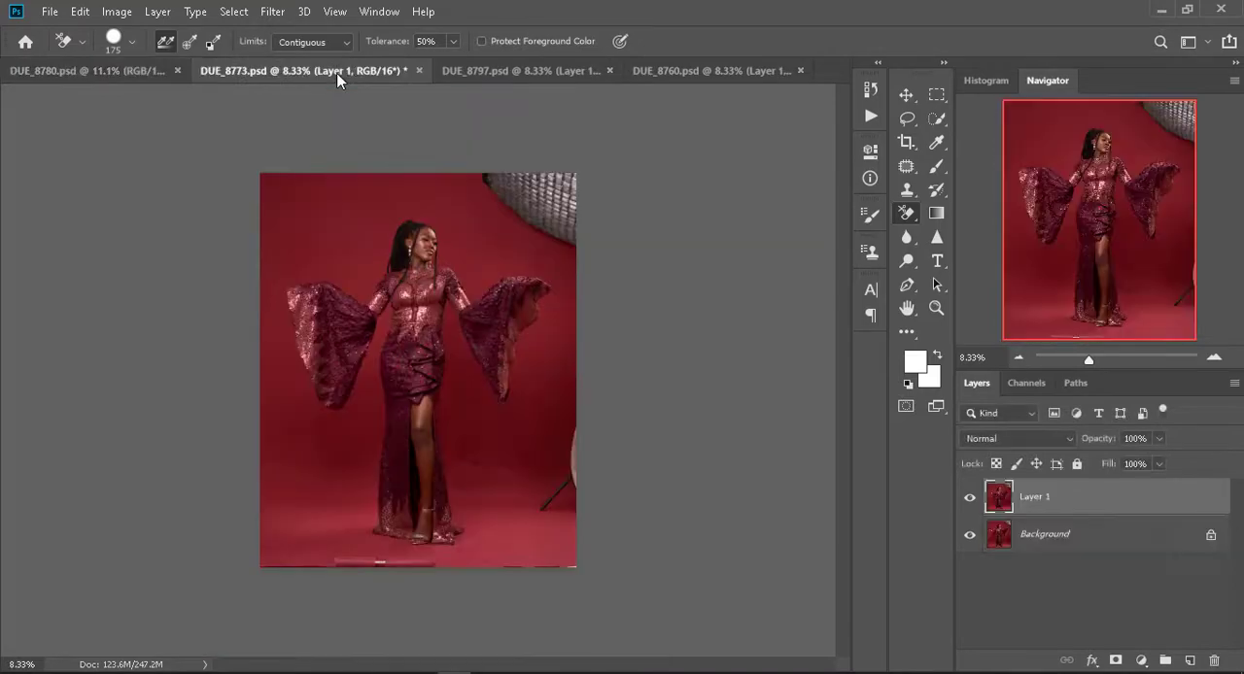
pyautogui.click(516, 73)
pyautogui.click(686, 78)
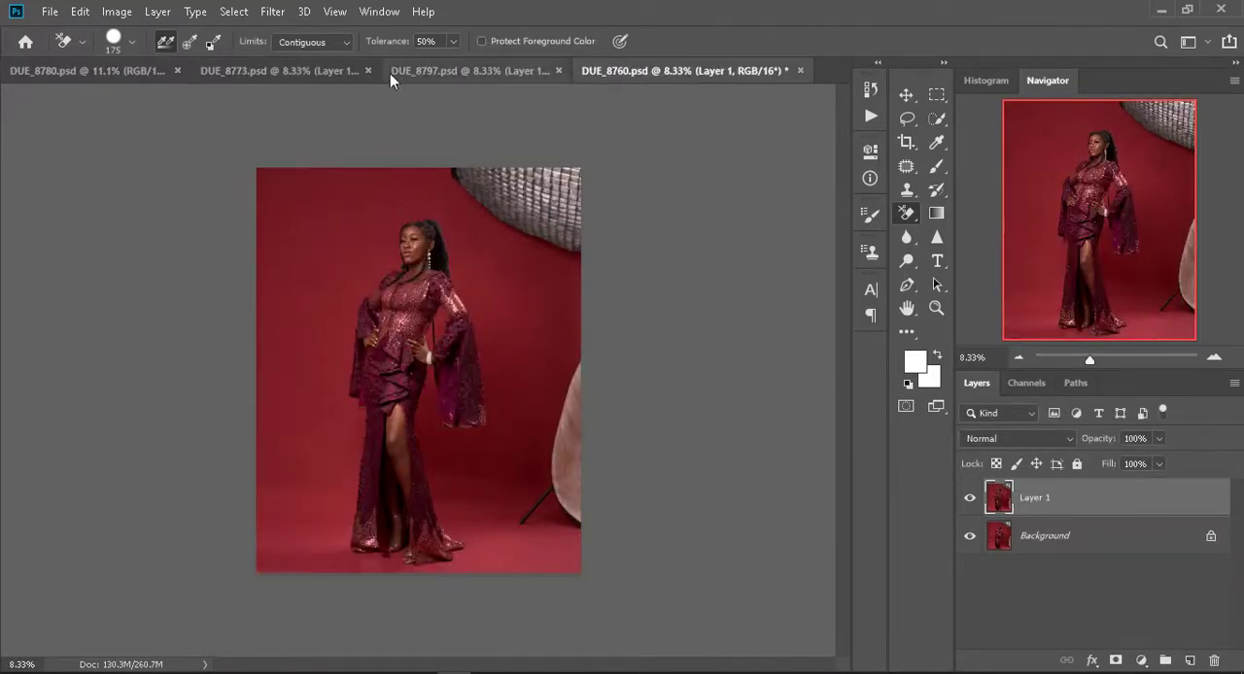
pyautogui.click(278, 73)
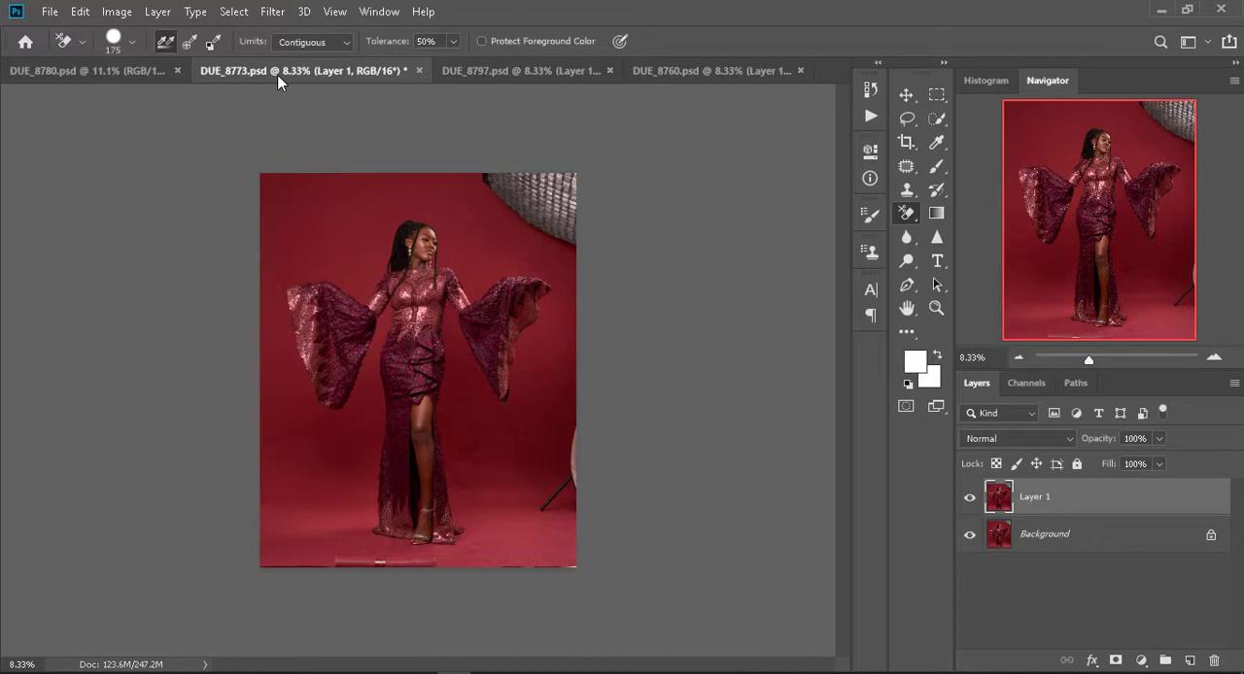
# - Lasso the bottom strip, the upper-right reflector and the stand at the right edge in DUE_8773.psd, and fill them with backdrop
pyautogui.click(906, 119)
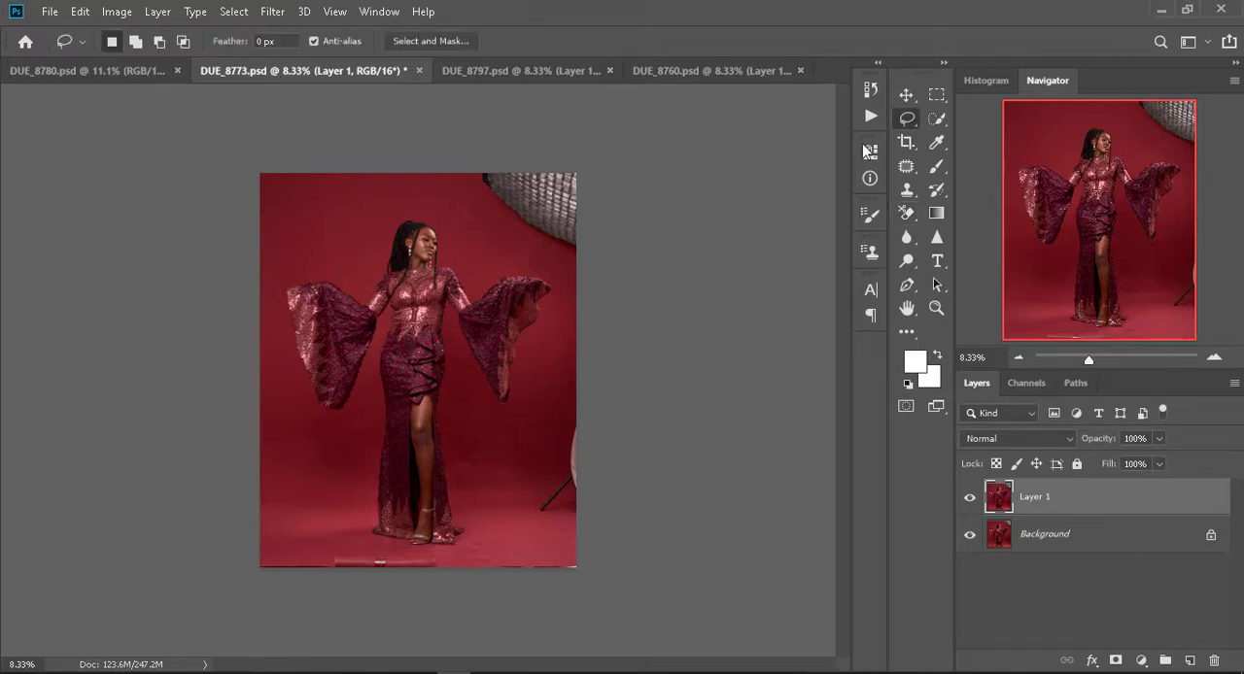
pyautogui.moveTo(475, 172)
pyautogui.mouseDown()
pyautogui.moveTo(647, 118)
pyautogui.moveTo(481, 165)
pyautogui.mouseUp()
pyautogui.moveTo(578, 560)
pyautogui.mouseDown()
pyautogui.moveTo(516, 565)
pyautogui.moveTo(577, 569)
pyautogui.mouseUp()
pyautogui.moveTo(280, 551); pyautogui.dragTo(577, 562)
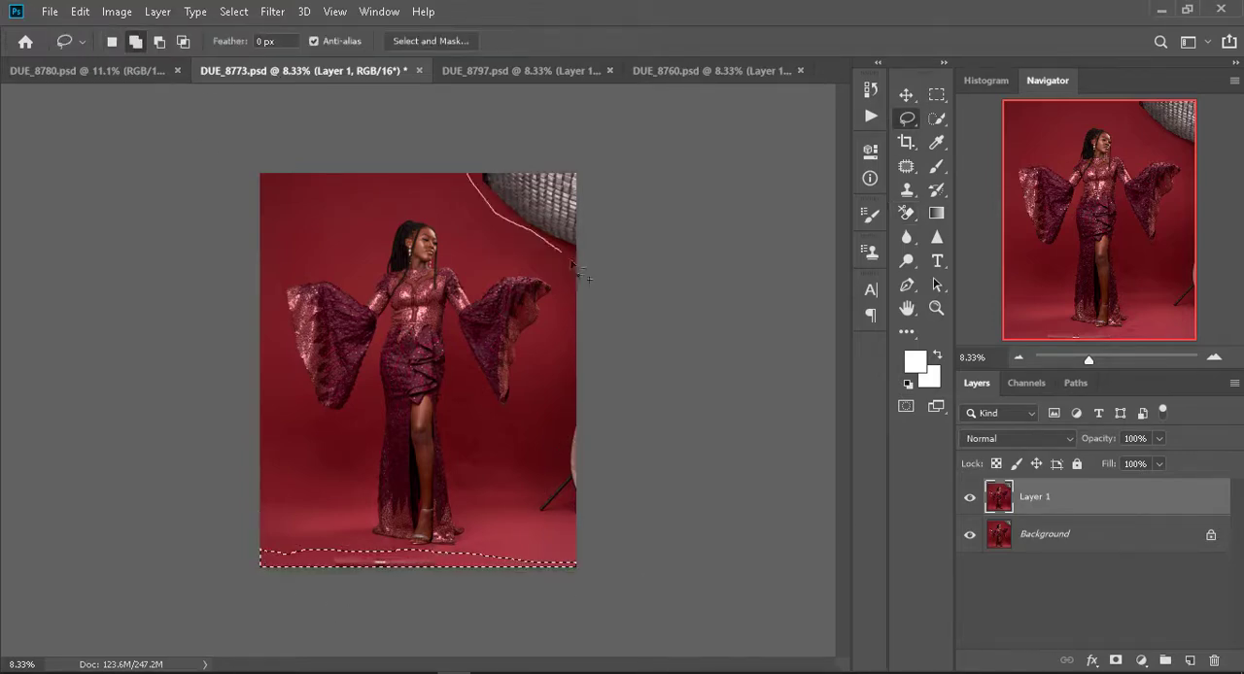
pyautogui.rightClick(531, 211)
pyautogui.click(569, 434)
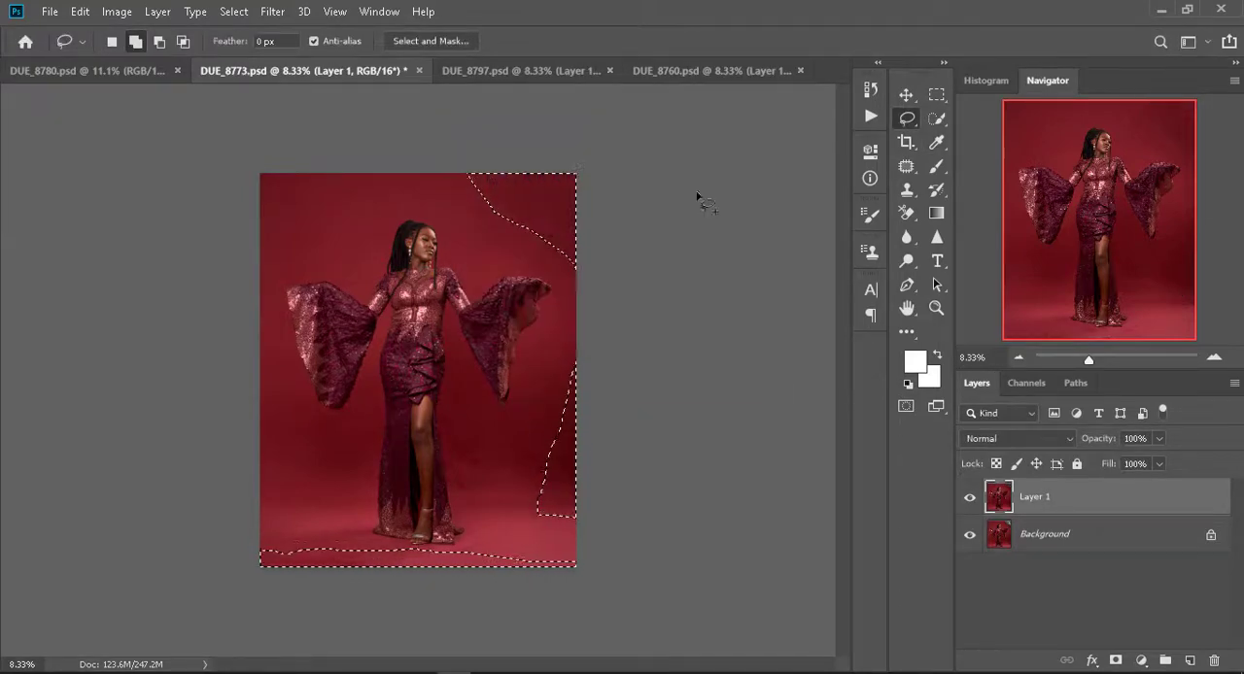
pyautogui.hotkey('ctrl', 'd')
# - Patch the leftover marks on the red backdrop around the woman with the Patch tool
pyautogui.press('j')
pyautogui.hotkey('ctrl', '+')
pyautogui.hotkey('ctrl', '+')
pyautogui.hotkey('ctrl', '0')
pyautogui.moveTo(550, 501); pyautogui.dragTo(560, 505)
pyautogui.moveTo(301, 464)
pyautogui.mouseDown()
pyautogui.moveTo(283, 481)
pyautogui.moveTo(297, 466)
pyautogui.mouseUp()
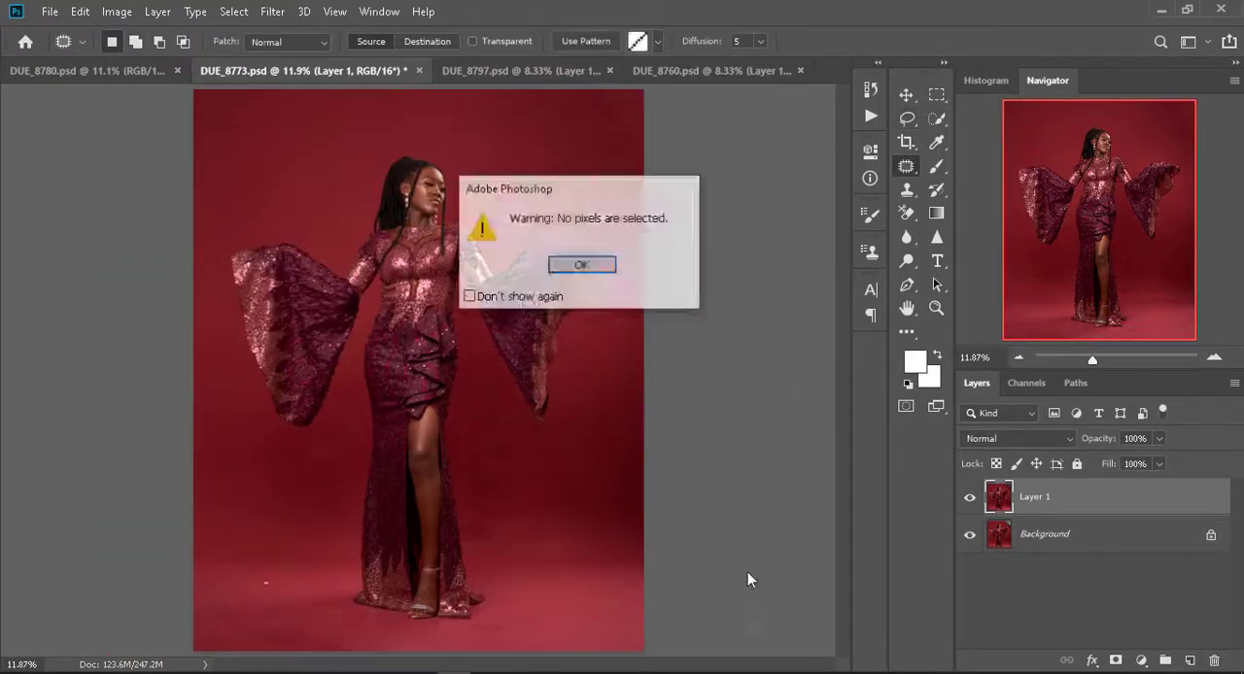
pyautogui.click(581, 265)
# - Select the woman with Select Subject, refine the selection around her dress, and add it as Layer 1's mask
pyautogui.click(936, 119)
pyautogui.click(478, 42)
pyautogui.moveTo(414, 540)
pyautogui.mouseDown()
pyautogui.moveTo(406, 486)
pyautogui.moveTo(409, 508)
pyautogui.mouseUp()
pyautogui.click(1115, 661)
# - Duplicate the masked Layer 1 and invert the mask on the lower layer
pyautogui.click(999, 499)
pyautogui.press('j')
pyautogui.hotkey('ctrl', 'j')
pyautogui.rightClick(1036, 544)
pyautogui.press('Escape')
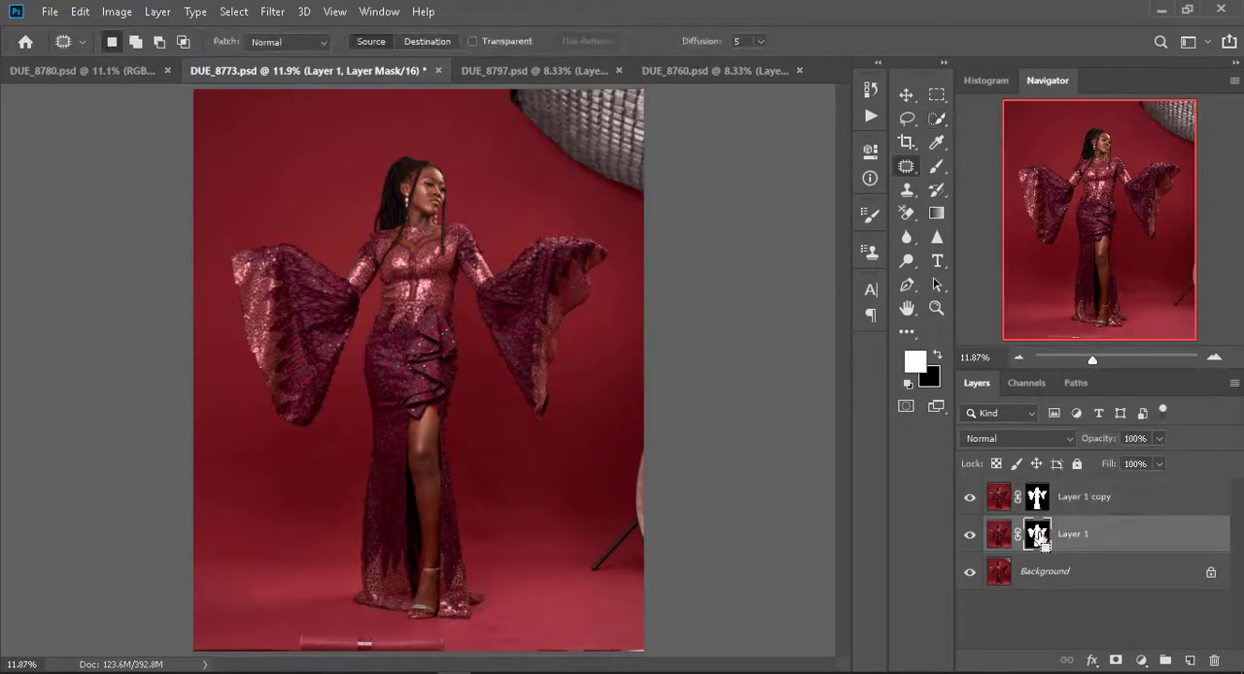
pyautogui.hotkey('ctrl', 'i')
# - Apply the layer masks on Layer 1 copy and Layer 1, and merge the layers into the Background in DUE_8773.psd
pyautogui.rightClick(1037, 490)
pyautogui.click(1094, 541)
pyautogui.rightClick(1036, 539)
pyautogui.click(1078, 423)
pyautogui.rightClick(1000, 528)
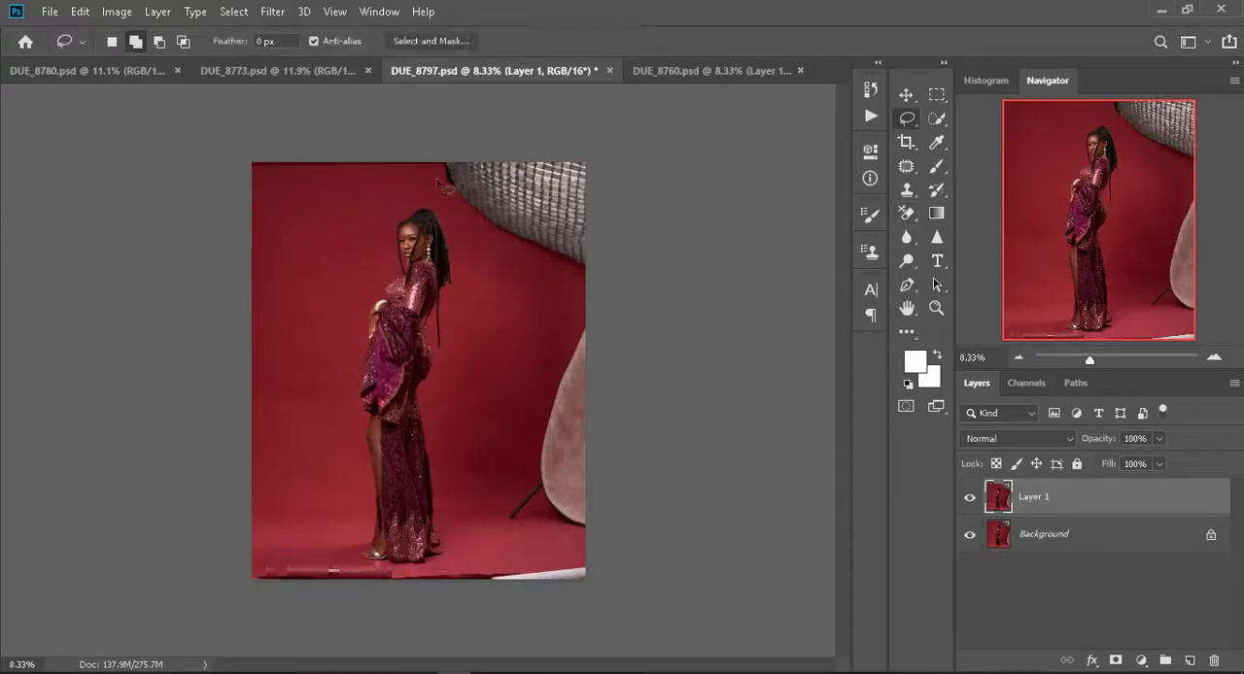
# - Lasso the unwanted areas along the top, right and bottom edges of DUE_8797.psd and fill them with backdrop
pyautogui.moveTo(442, 165)
pyautogui.mouseDown()
pyautogui.moveTo(303, 136)
pyautogui.moveTo(243, 175)
pyautogui.mouseUp()
pyautogui.moveTo(556, 304); pyautogui.dragTo(560, 311)
pyautogui.moveTo(507, 563)
pyautogui.mouseDown()
pyautogui.moveTo(242, 602)
pyautogui.moveTo(509, 564)
pyautogui.mouseUp()
pyautogui.hotkey('shift', 'F5')
pyautogui.press('Return')
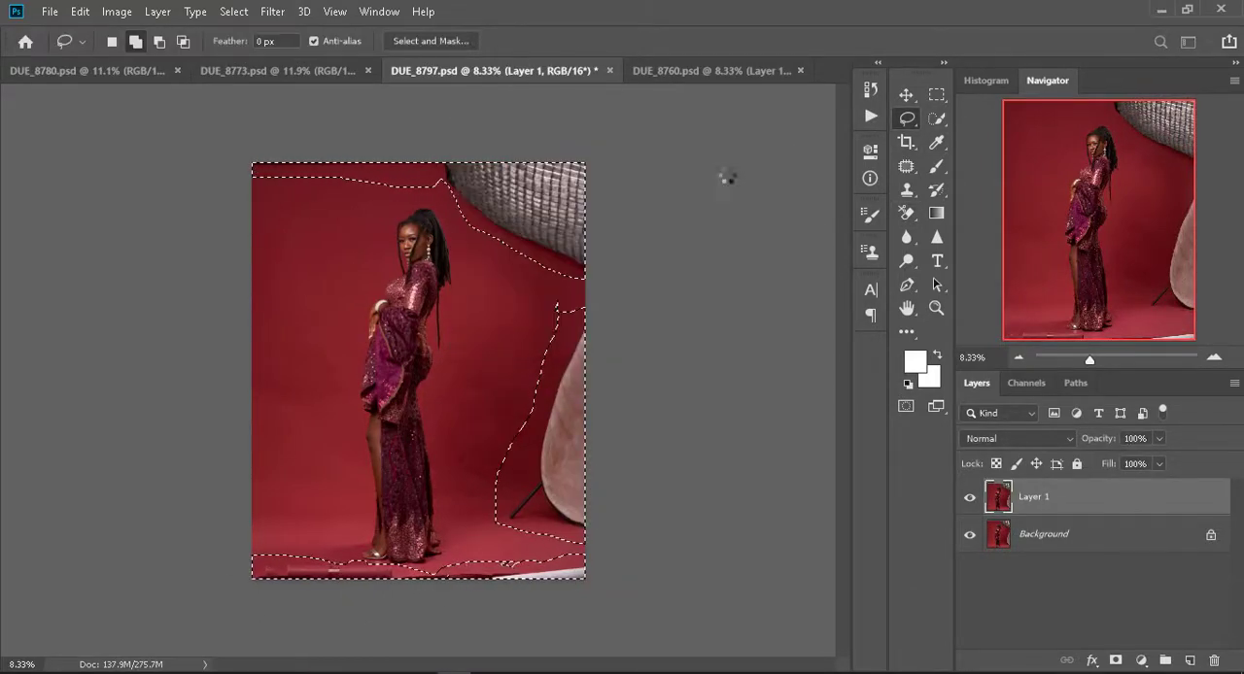
# - Patch the remaining backdrop and floor blemishes in DUE_8797.psd with the Patch tool and clear the selection
pyautogui.click(906, 168)
pyautogui.hotkey('ctrl', 'd')
pyautogui.hotkey('ctrl', '+')
pyautogui.hotkey('ctrl', '+')
pyautogui.hotkey('ctrl', '+')
pyautogui.hotkey('ctrl', '+')
pyautogui.moveTo(842, 316); pyautogui.dragTo(886, 448)
pyautogui.click(366, 482)
pyautogui.press('Return')
pyautogui.moveTo(365, 484); pyautogui.dragTo(371, 492)
pyautogui.moveTo(372, 498); pyautogui.dragTo(505, 498)
pyautogui.hotkey('ctrl', 'd')
pyautogui.hotkey('ctrl', '0')
# - Select the woman in DUE_8797.psd with Select Subject and add the selection as Layer 1's mask
pyautogui.click(937, 118)
pyautogui.click(465, 42)
pyautogui.click(234, 13)
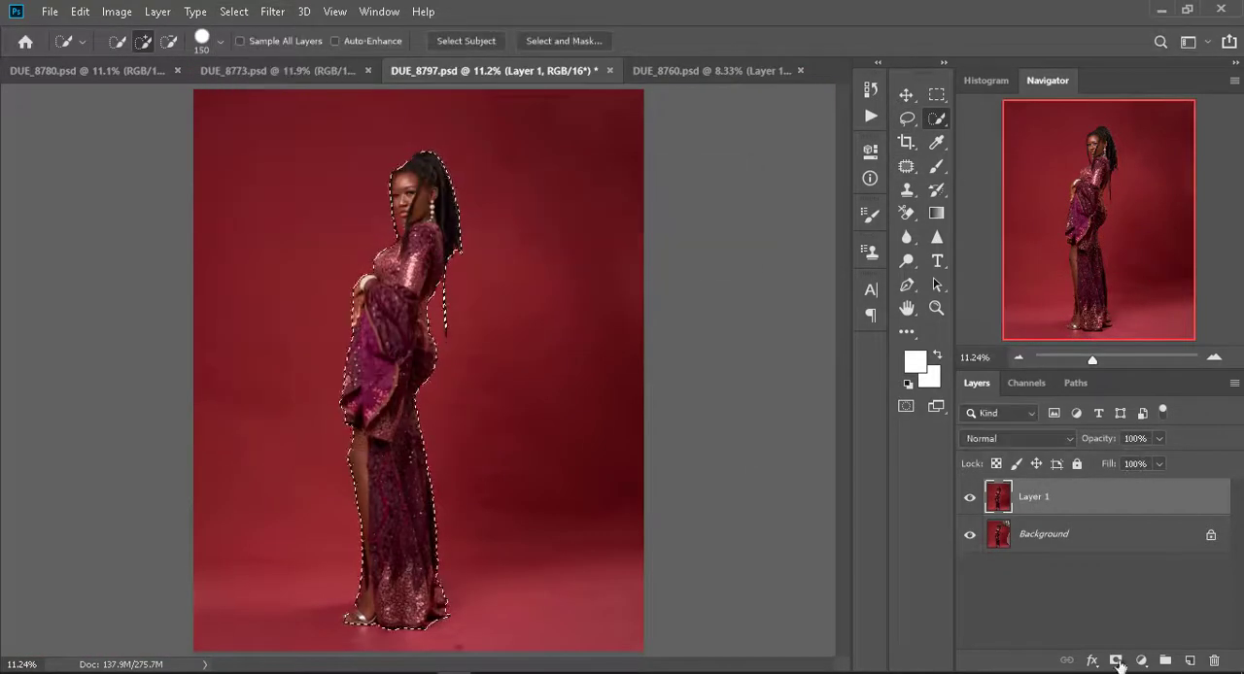
pyautogui.click(1116, 661)
# - Duplicate the masked Layer 1 in DUE_8797.psd and invert the lower layer's mask
pyautogui.press('j')
pyautogui.hotkey('ctrl', 'j')
pyautogui.click(1036, 534)
pyautogui.hotkey('ctrl', 'i')
# - Apply the masks on both layers of DUE_8797.psd and merge the layers into the Background
pyautogui.rightClick(1036, 533)
pyautogui.click(1079, 419)
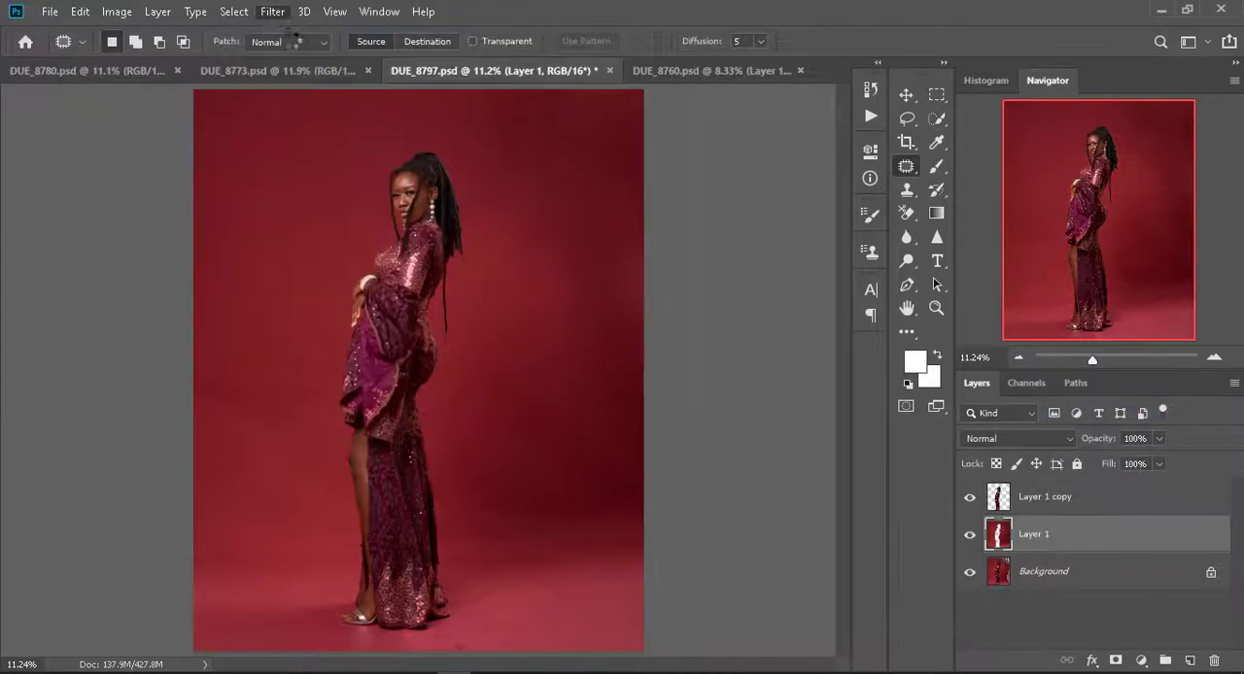
pyautogui.press('Delete')
# - Lasso the upper-right reflector and the stand at the right edge of DUE_8760.psd and fill both areas with backdrop
pyautogui.hotkey('ctrl', 'Tab')
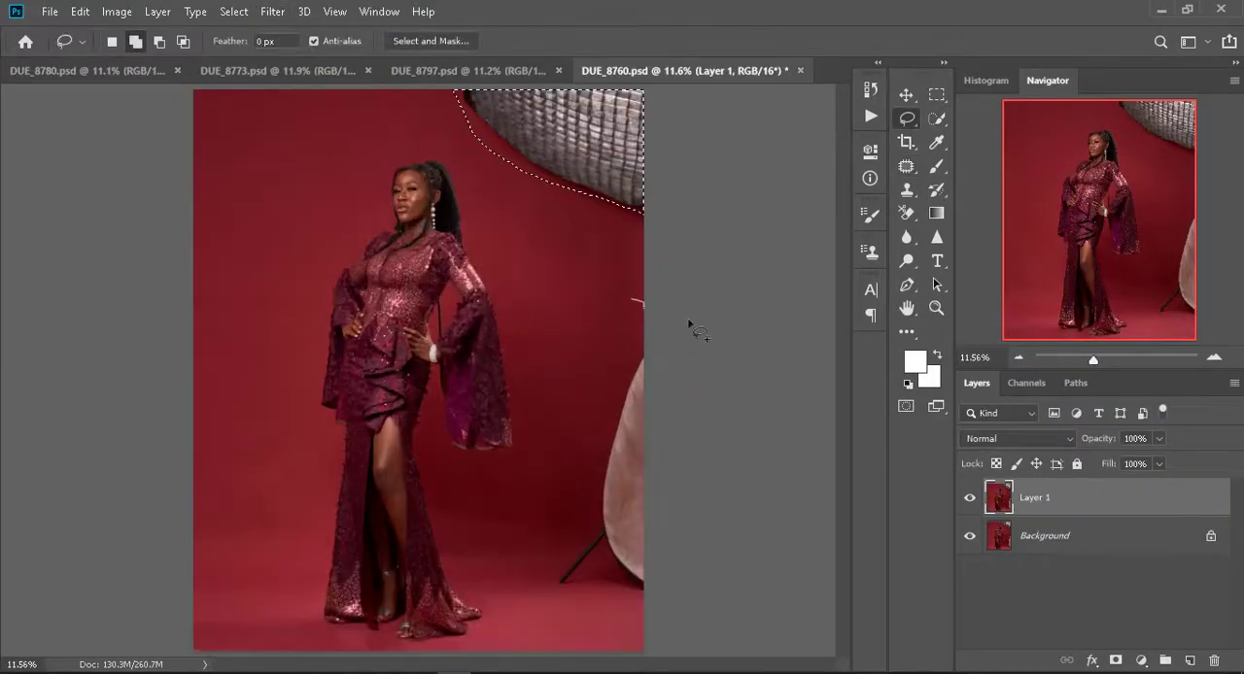
pyautogui.moveTo(689, 324); pyautogui.dragTo(632, 284)
pyautogui.rightClick(607, 369)
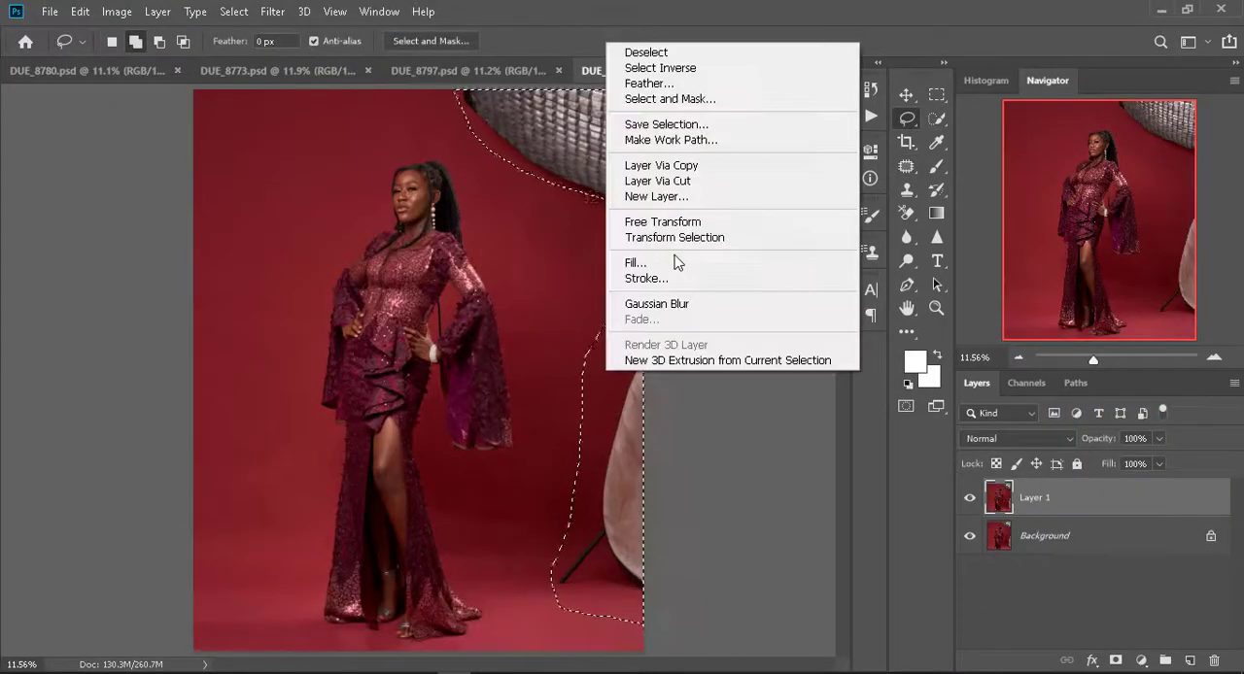
pyautogui.click(674, 262)
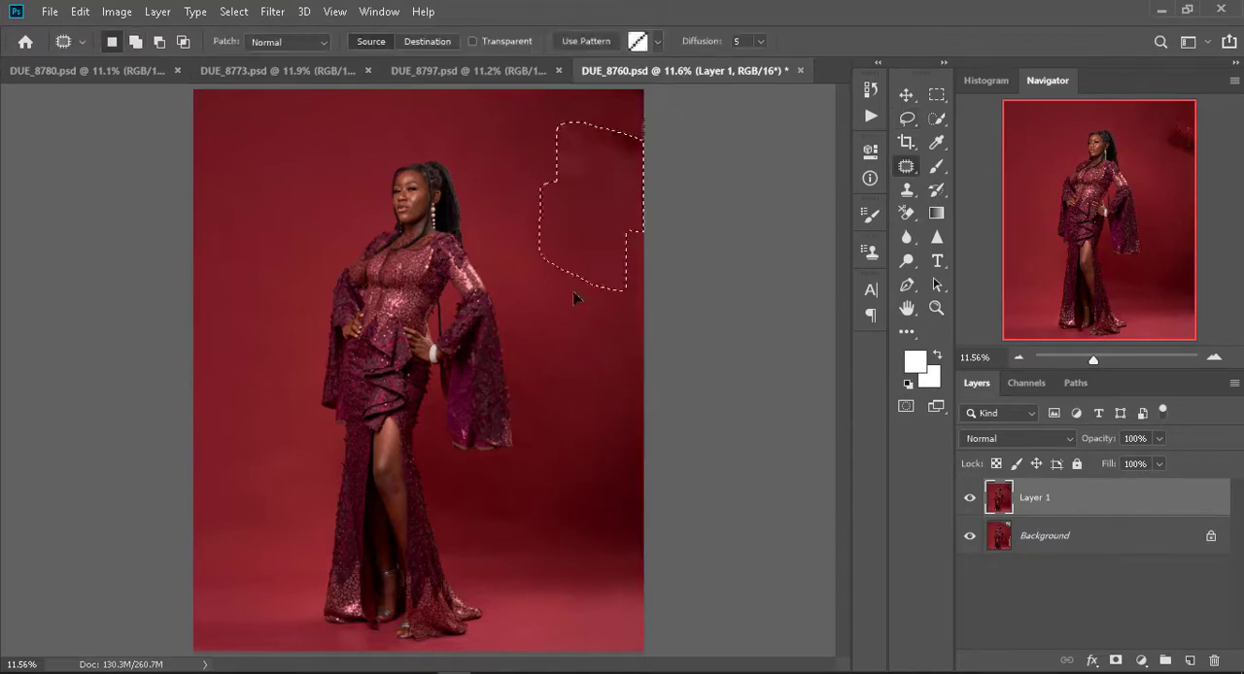
# - Patch the leftover marks on the filled backdrop of DUE_8760.psd and clear the selection
pyautogui.moveTo(574, 298); pyautogui.dragTo(577, 170)
pyautogui.hotkey('ctrl', 'd')
pyautogui.click(524, 457)
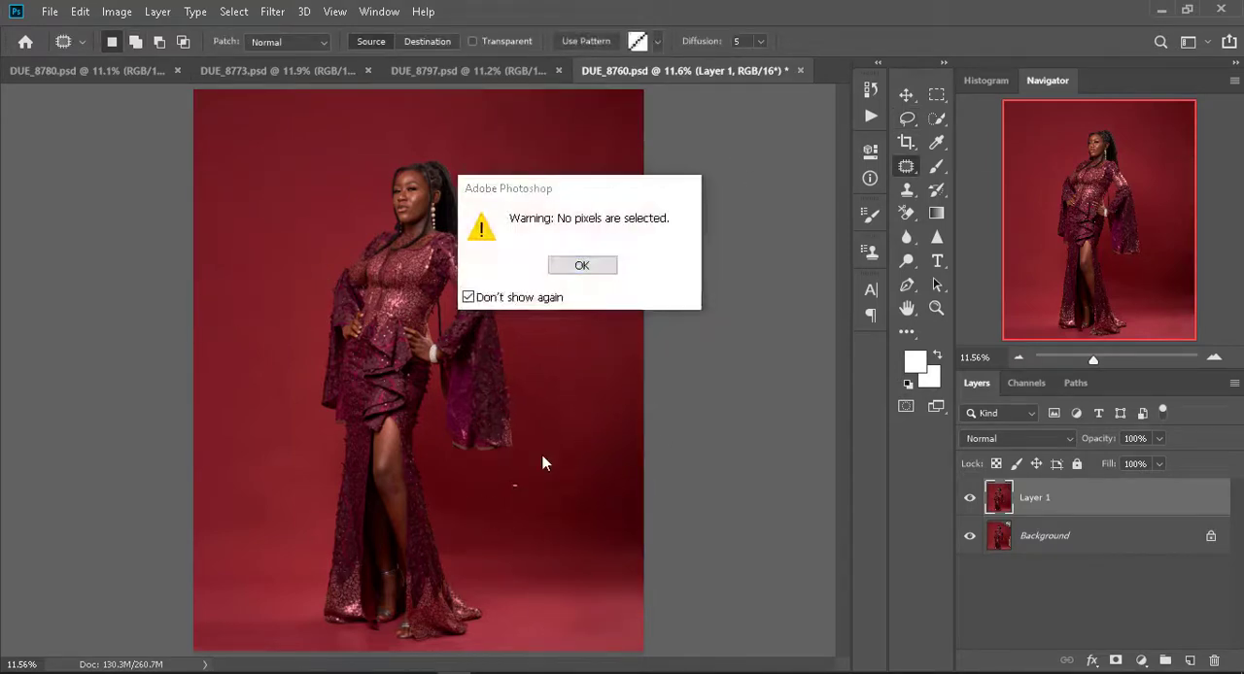
pyautogui.press('Return')
# - Select the woman in DUE_8760.psd with Select Subject, add the missed parts of her dress, and modify the selection's edge
pyautogui.press('w')
pyautogui.click(467, 41)
pyautogui.moveTo(373, 514); pyautogui.dragTo(383, 574)
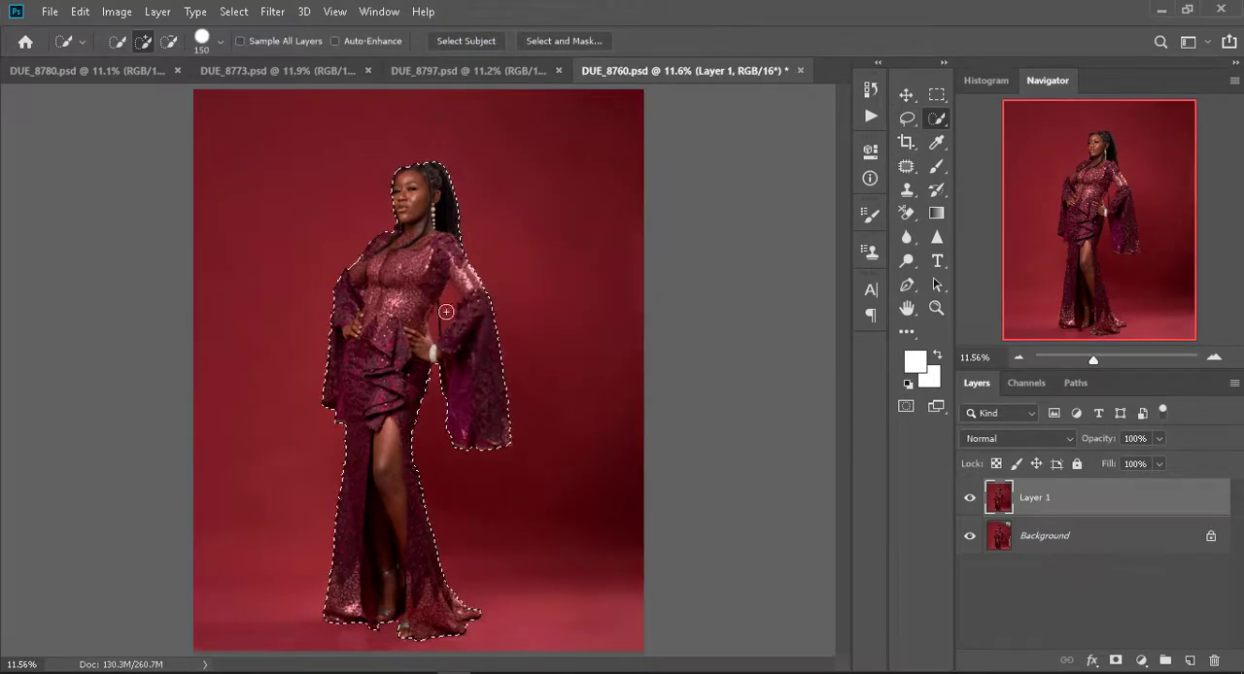
pyautogui.click(233, 12)
pyautogui.moveTo(281, 281)
pyautogui.click(399, 357)
pyautogui.click(710, 208)
# - Mask Layer 1 with the selection, duplicate the layer, and invert the lower layer's mask
pyautogui.click(1115, 661)
pyautogui.hotkey('shift', 'i')
pyautogui.hotkey('ctrl', 'j')
pyautogui.click(1037, 537)
pyautogui.hotkey('ctrl', 'i')
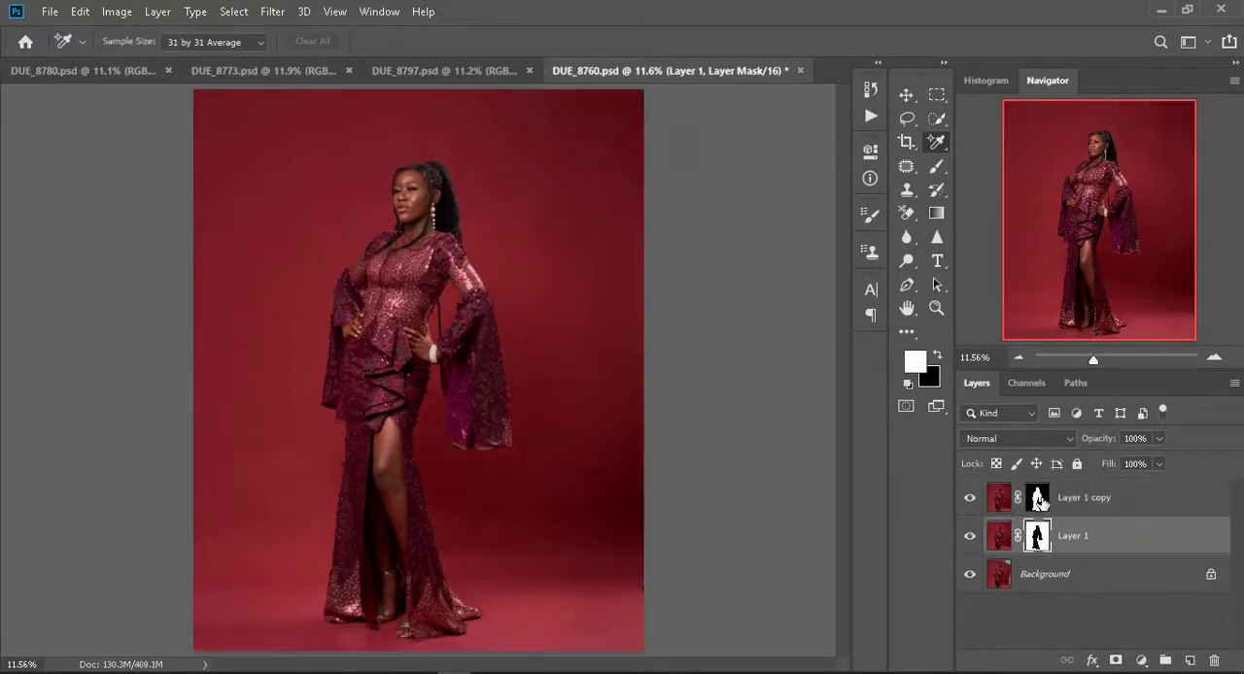
# - Apply the layer masks on Layer 1 and Layer 1 copy, and merge the layers into the Background in DUE_8760.psd
pyautogui.rightClick(1038, 539)
pyautogui.click(1096, 422)
pyautogui.rightClick(1039, 504)
pyautogui.click(1098, 387)
pyautogui.click(1014, 542)
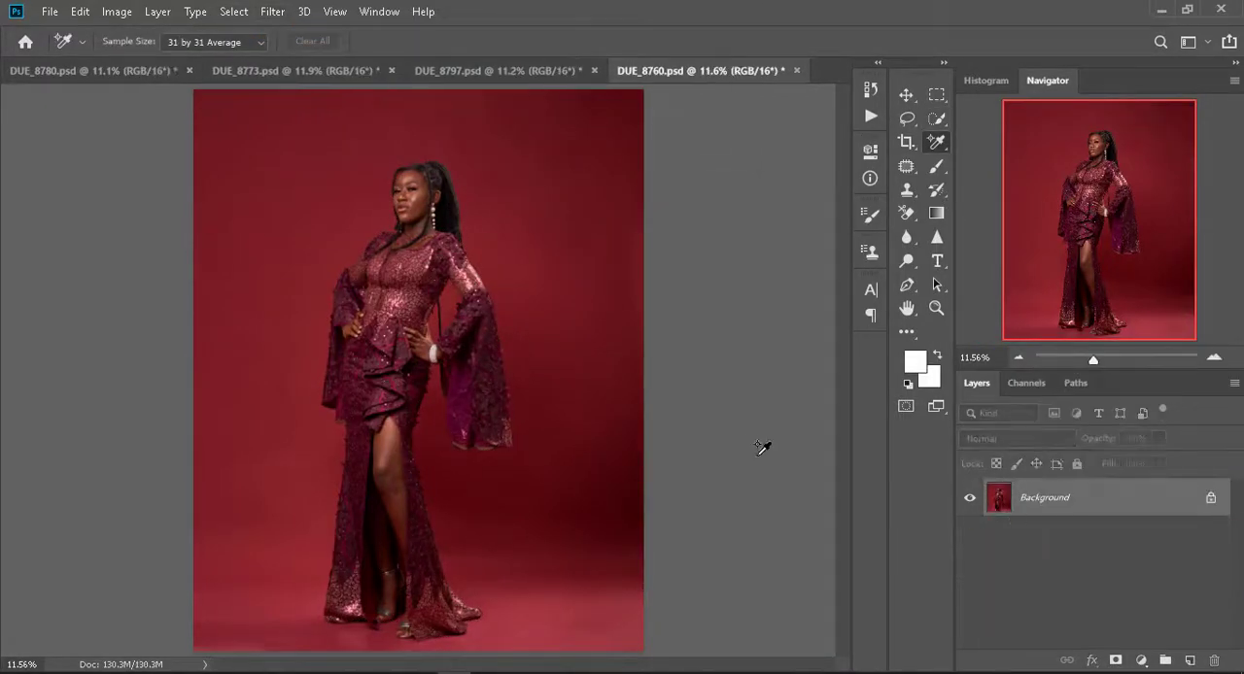
# - Review the cleaned backdrops of all four open portraits, ending on DUE_8780.psd
pyautogui.click(73, 71)
pyautogui.hotkey('ctrl', 'Tab')
pyautogui.hotkey('ctrl', 'Tab')
pyautogui.hotkey('ctrl', 'Tab')
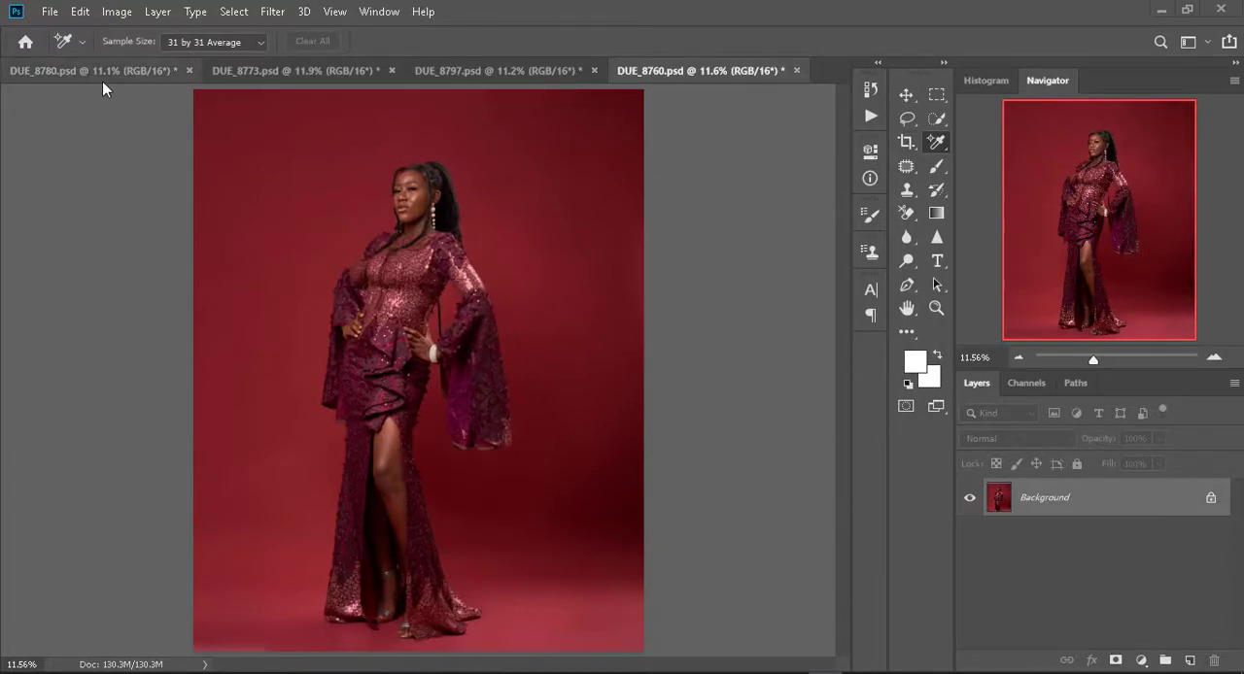
pyautogui.click(528, 74)
pyautogui.click(296, 77)
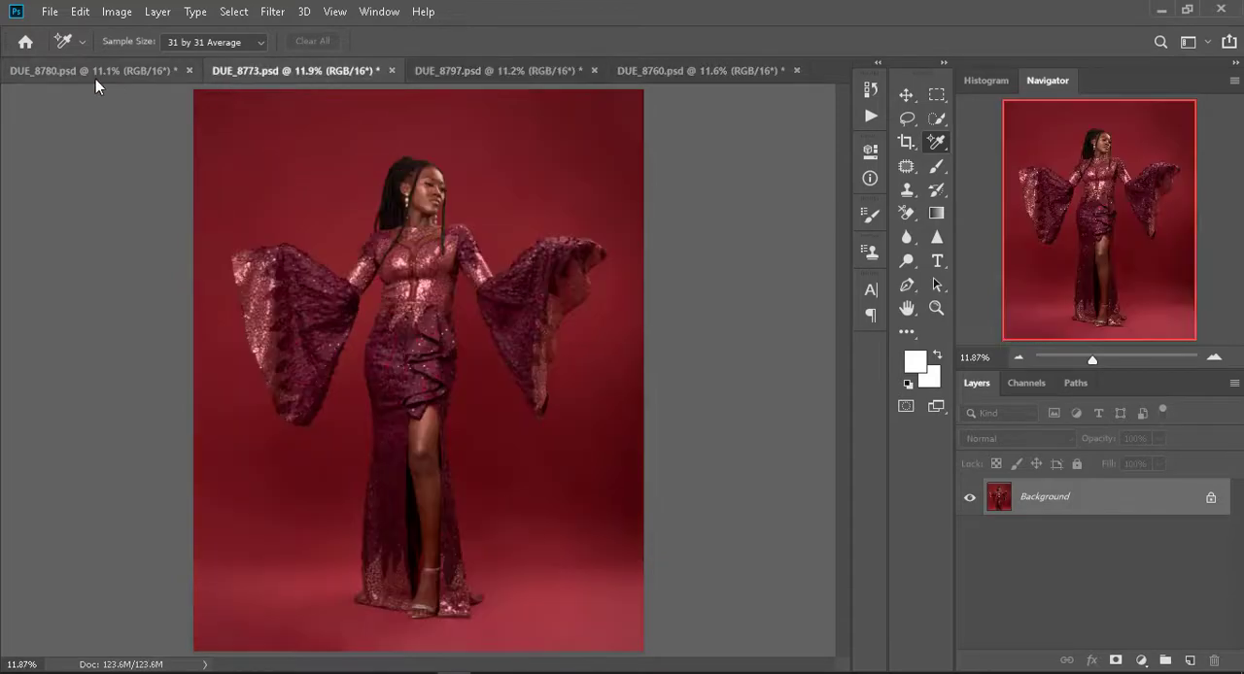
pyautogui.click(96, 78)
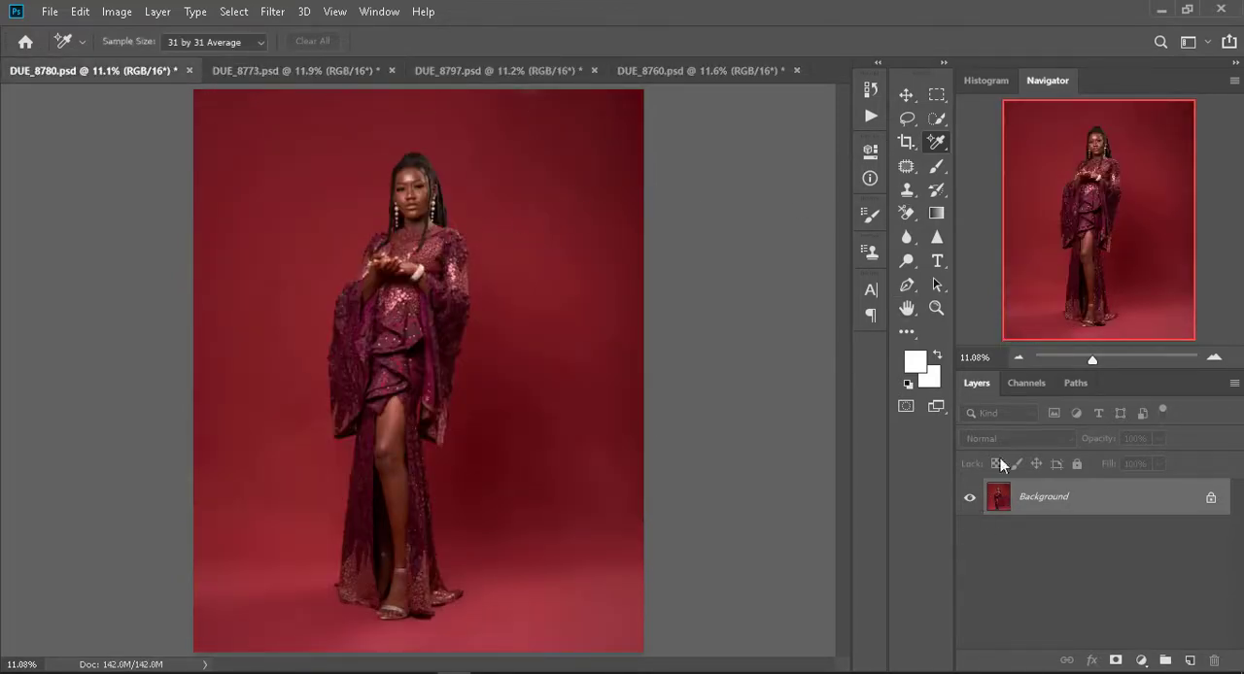
# - Run the Frequency Seperation Due Media action on DUE_8780.psd
pyautogui.click(867, 117)
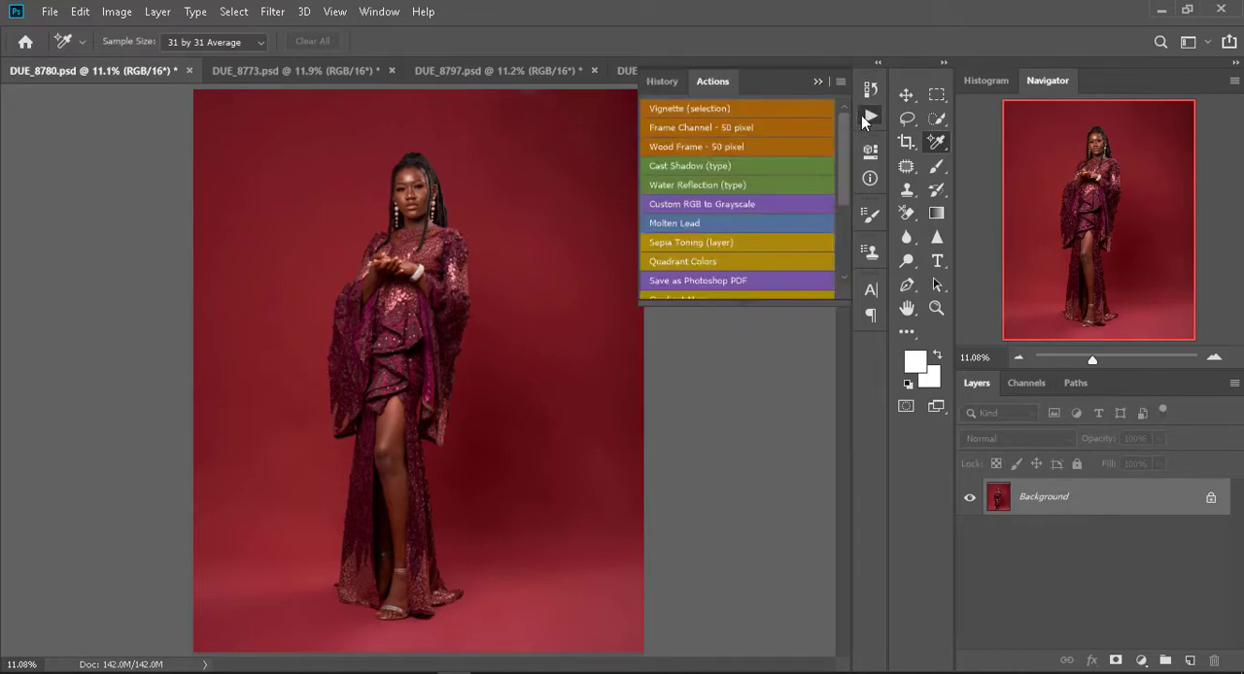
pyautogui.scroll(-3, 657, 243)
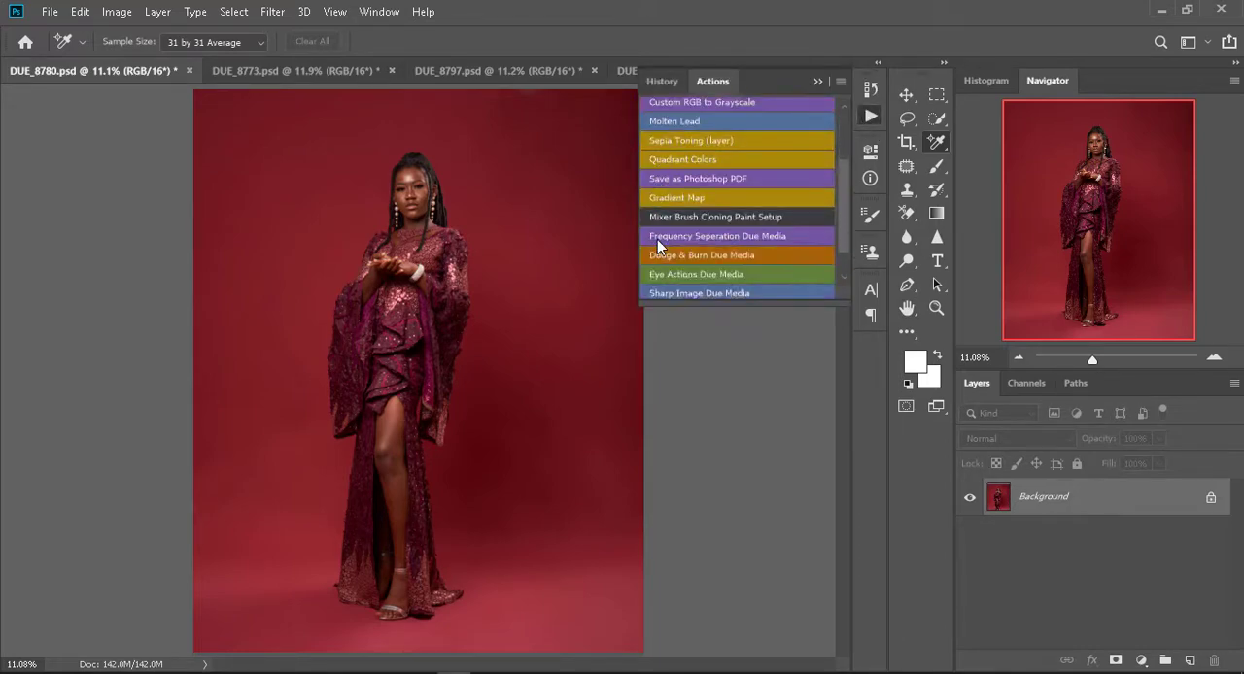
pyautogui.scroll(-1, 657, 247)
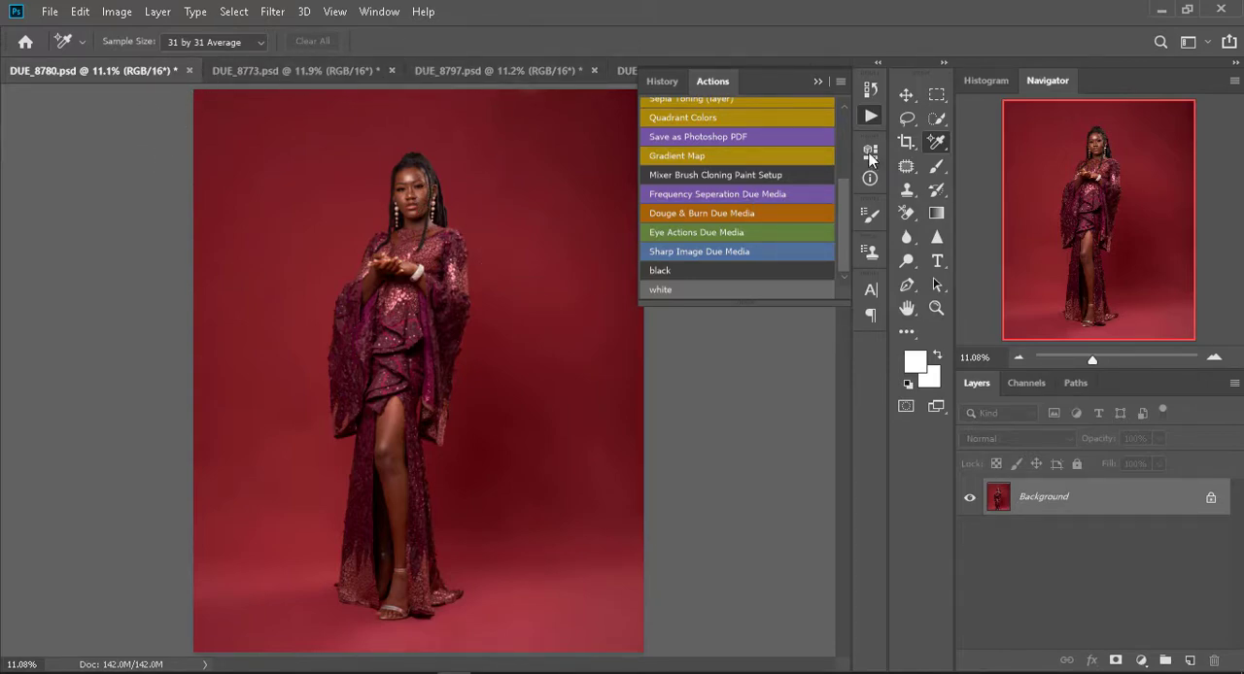
pyautogui.click(905, 94)
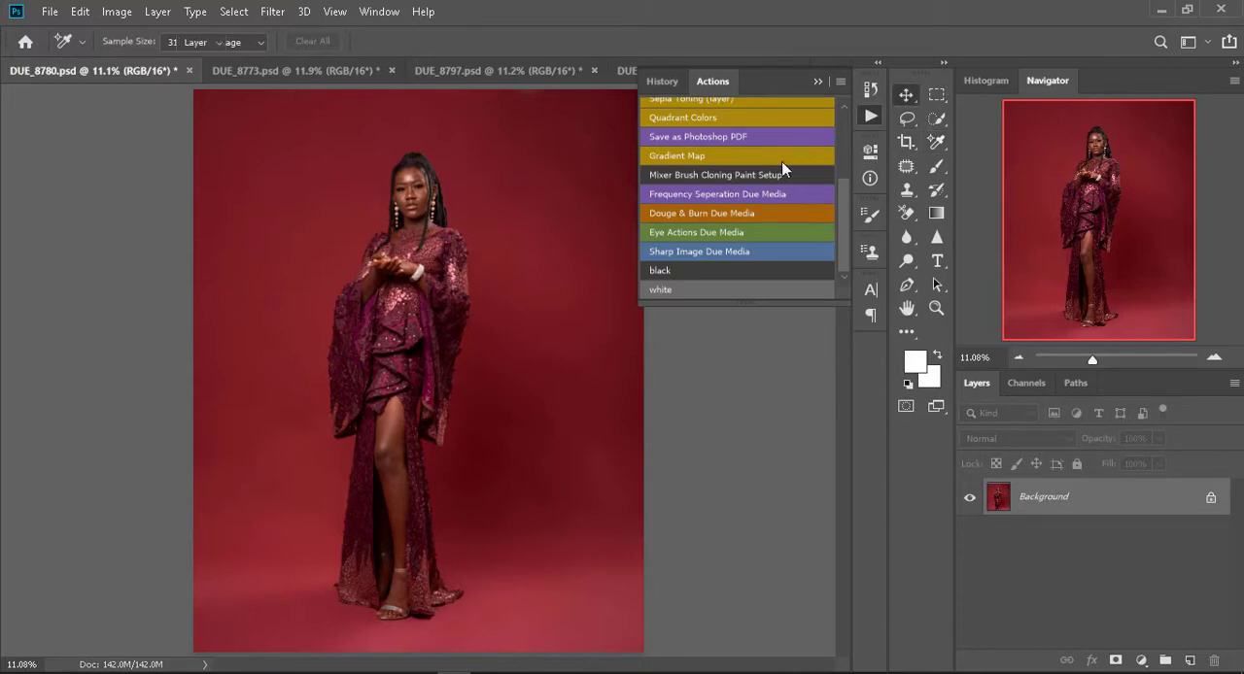
pyautogui.click(715, 197)
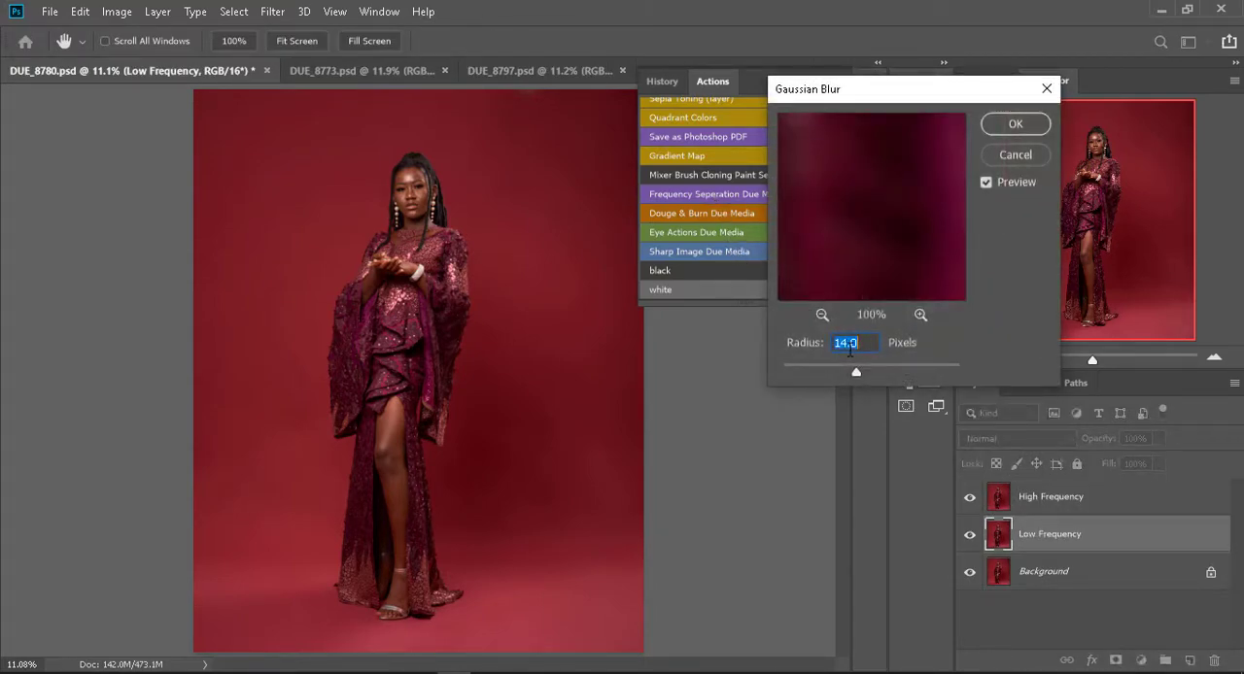
# - Try a Gaussian Blur radius of 7 pixels on the Low Frequency layer with the whole figure in the preview
pyautogui.click(821, 316)
pyautogui.click(821, 316)
pyautogui.click(821, 316)
pyautogui.click(821, 316)
pyautogui.click(822, 316)
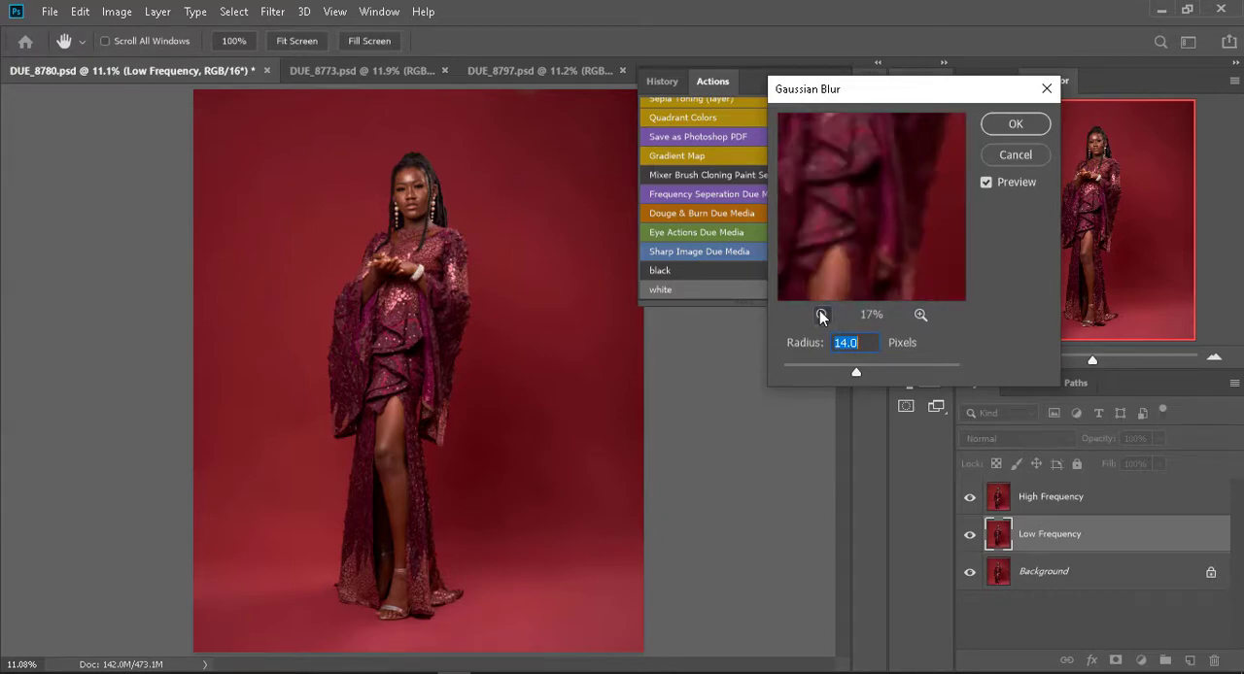
pyautogui.click(821, 316)
pyautogui.click(821, 316)
pyautogui.click(821, 316)
pyautogui.click(821, 316)
pyautogui.moveTo(868, 240); pyautogui.dragTo(866, 273)
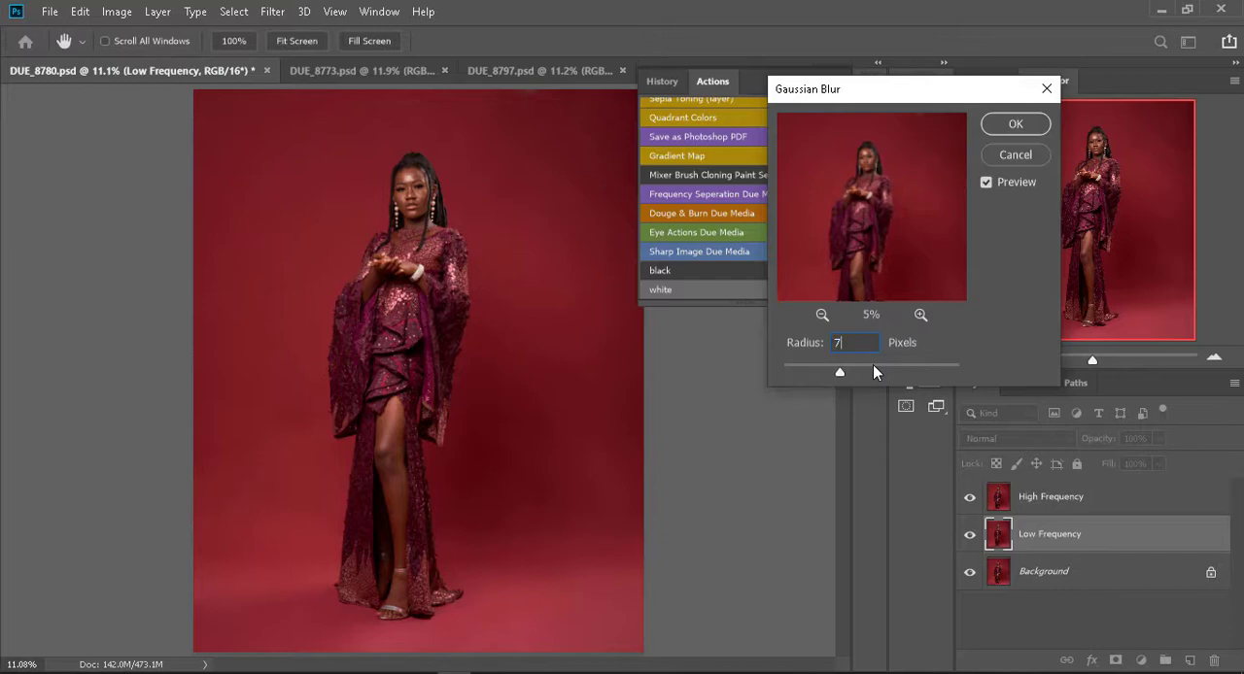
pyautogui.write('7')
# - Try raising the blur radius to 8.1 pixels and inspect the woman's face in the enlarged preview
pyautogui.click(923, 317)
pyautogui.click(923, 317)
pyautogui.click(924, 316)
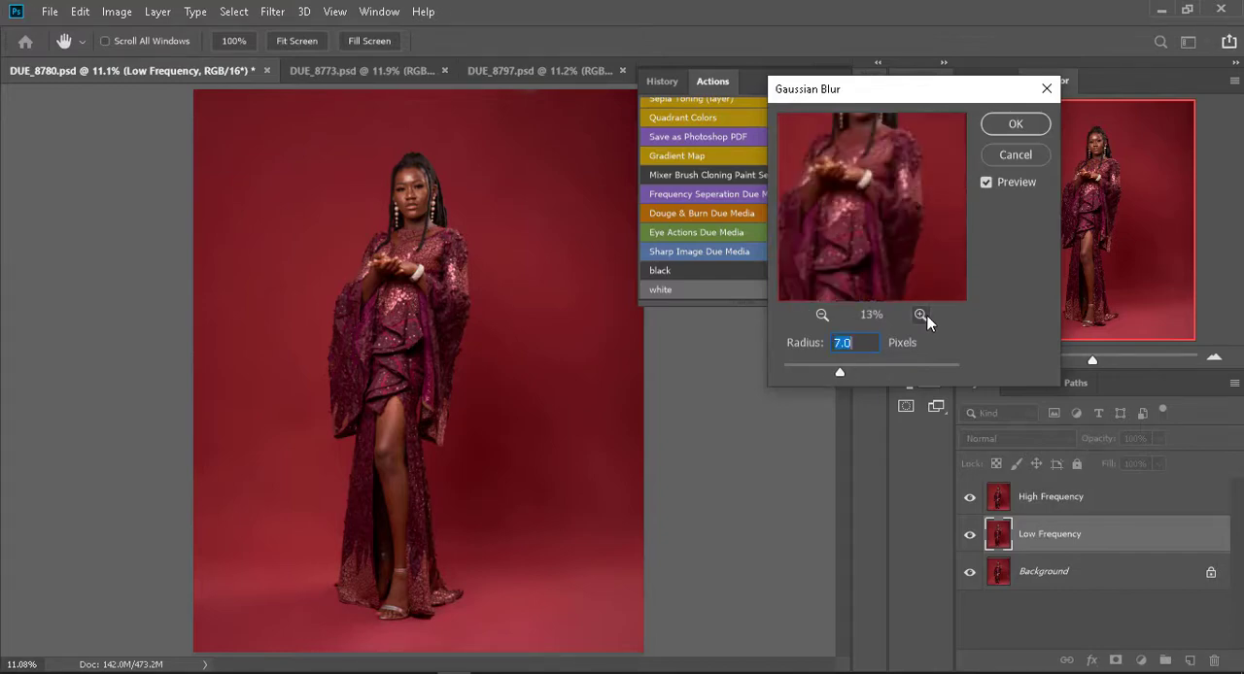
pyautogui.click(923, 317)
pyautogui.click(923, 317)
pyautogui.click(921, 315)
pyautogui.press('Up')
pyautogui.press('Up')
pyautogui.press('Up')
pyautogui.press('Up')
pyautogui.press('Up')
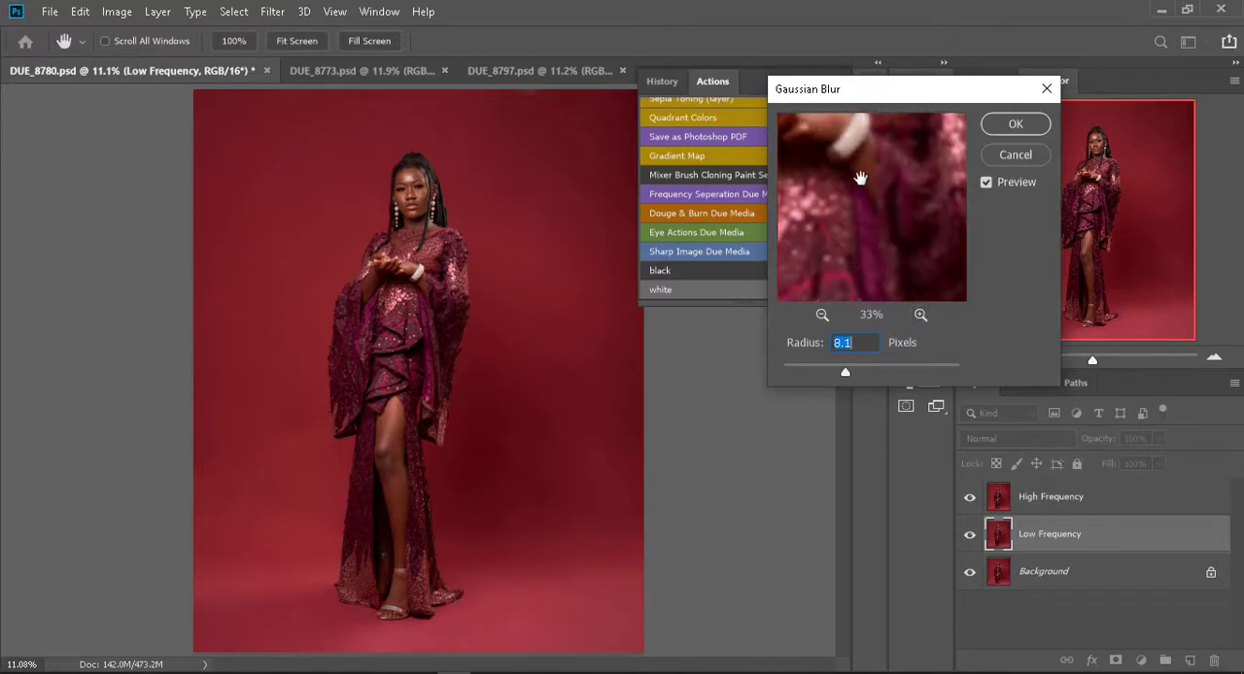
pyautogui.moveTo(861, 179); pyautogui.dragTo(917, 317)
pyautogui.moveTo(913, 202); pyautogui.dragTo(871, 237)
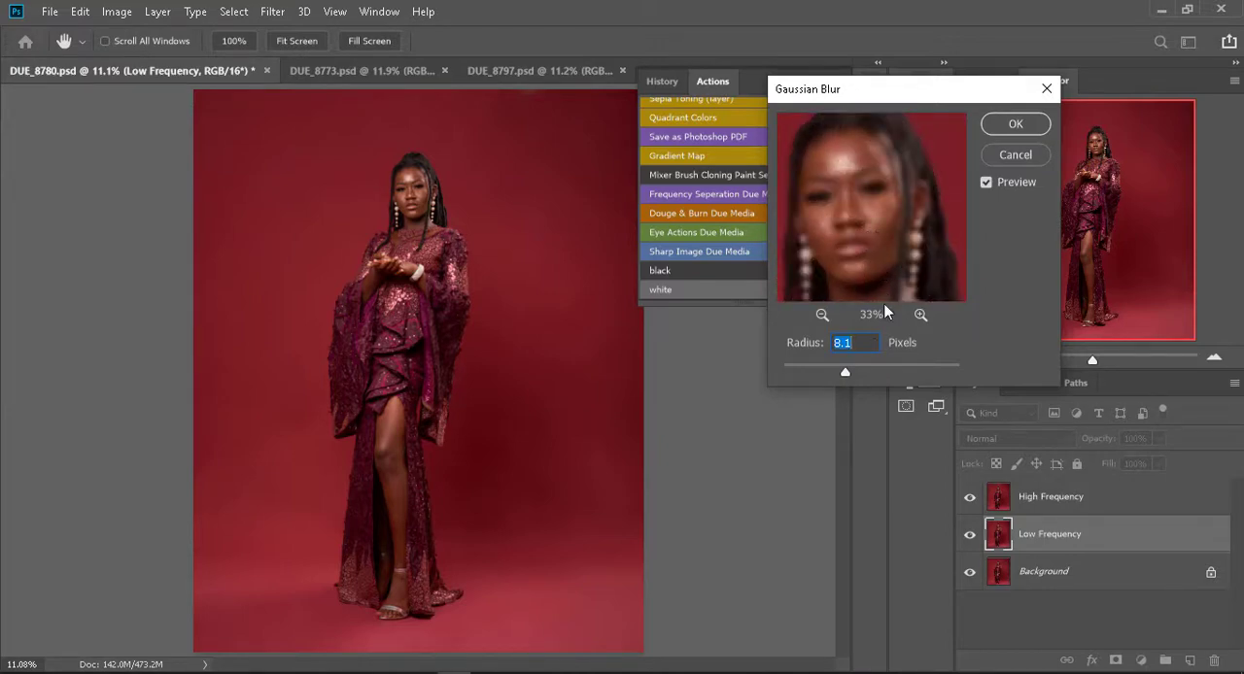
# - Set the Low Frequency blur radius to 6.9 pixels, check it on the face, and apply the blur
pyautogui.press('Down')
pyautogui.press('Down')
pyautogui.press('Down')
pyautogui.press('Down')
pyautogui.press('Down')
pyautogui.press('Down')
pyautogui.press('Down')
pyautogui.press('Down')
pyautogui.press('Down')
pyautogui.moveTo(853, 239); pyautogui.dragTo(862, 297)
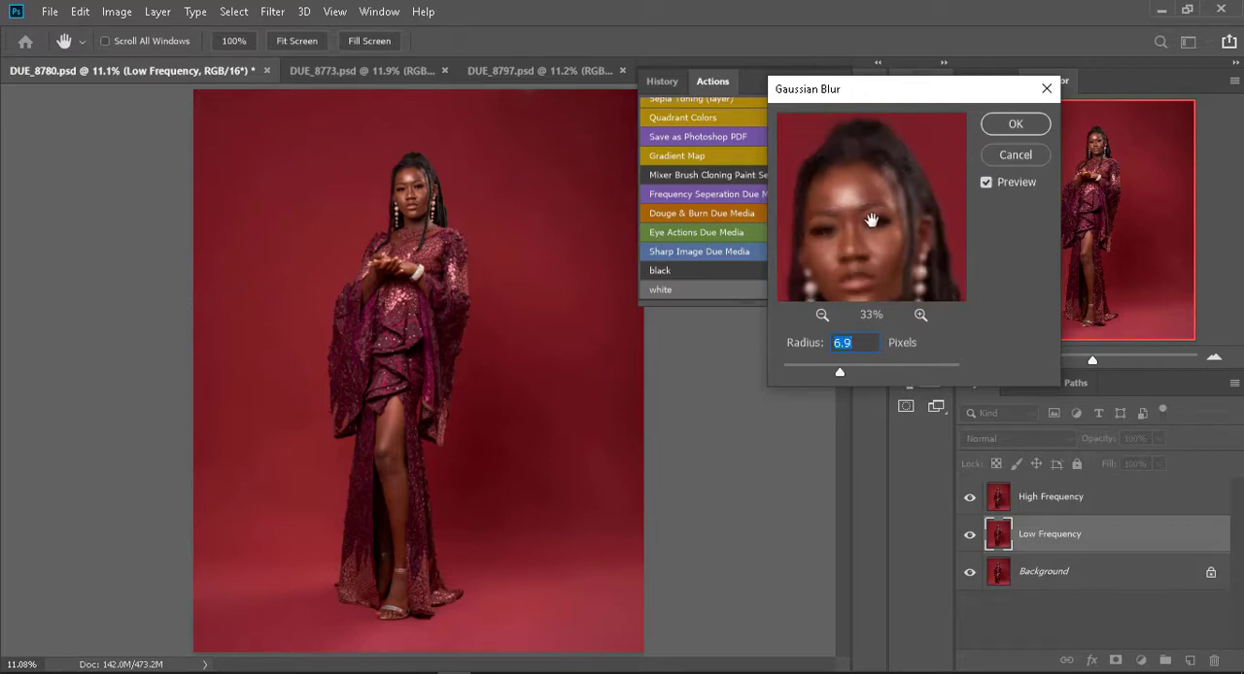
pyautogui.moveTo(904, 221); pyautogui.dragTo(883, 225)
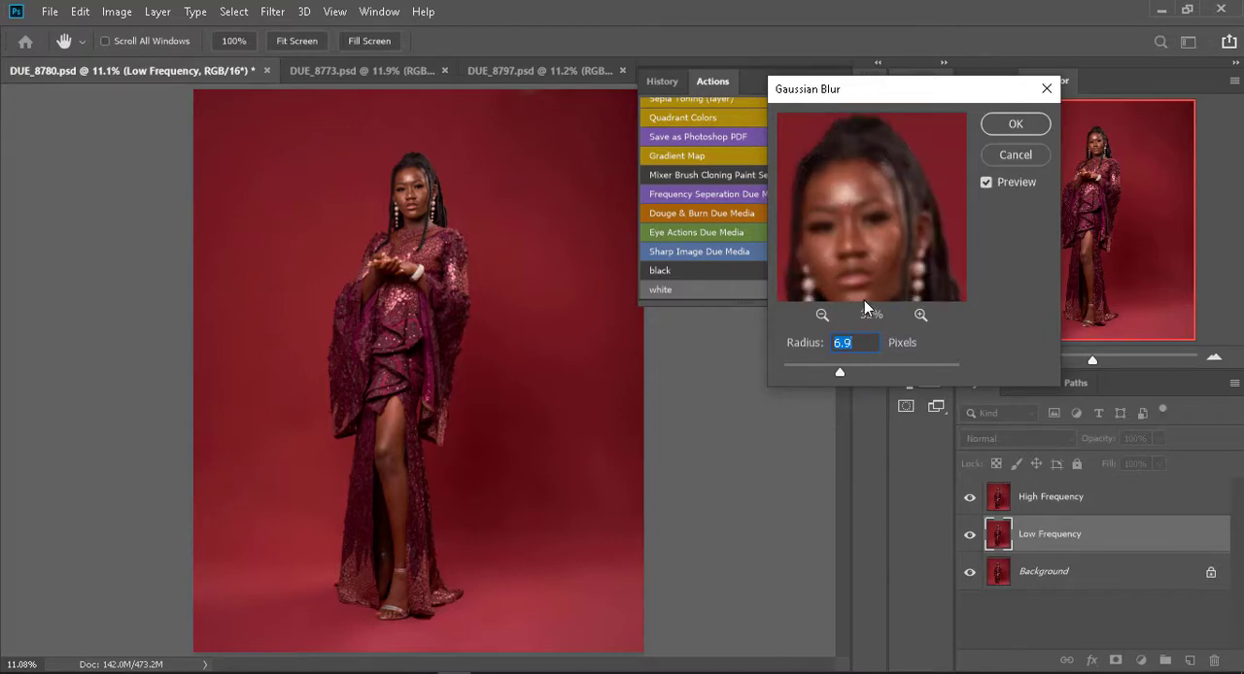
pyautogui.click(1016, 124)
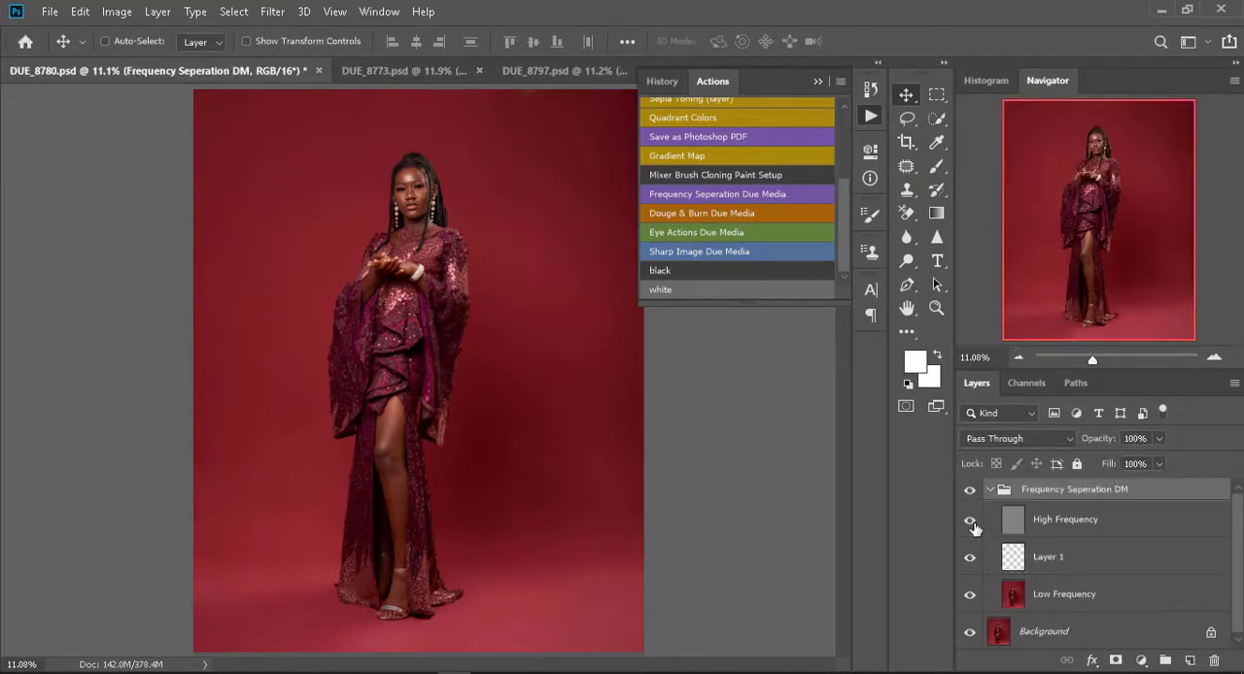
# - Hide the High Frequency layer to inspect the blurred dress up close, and switch to the Mixer Brush tool
pyautogui.click(969, 521)
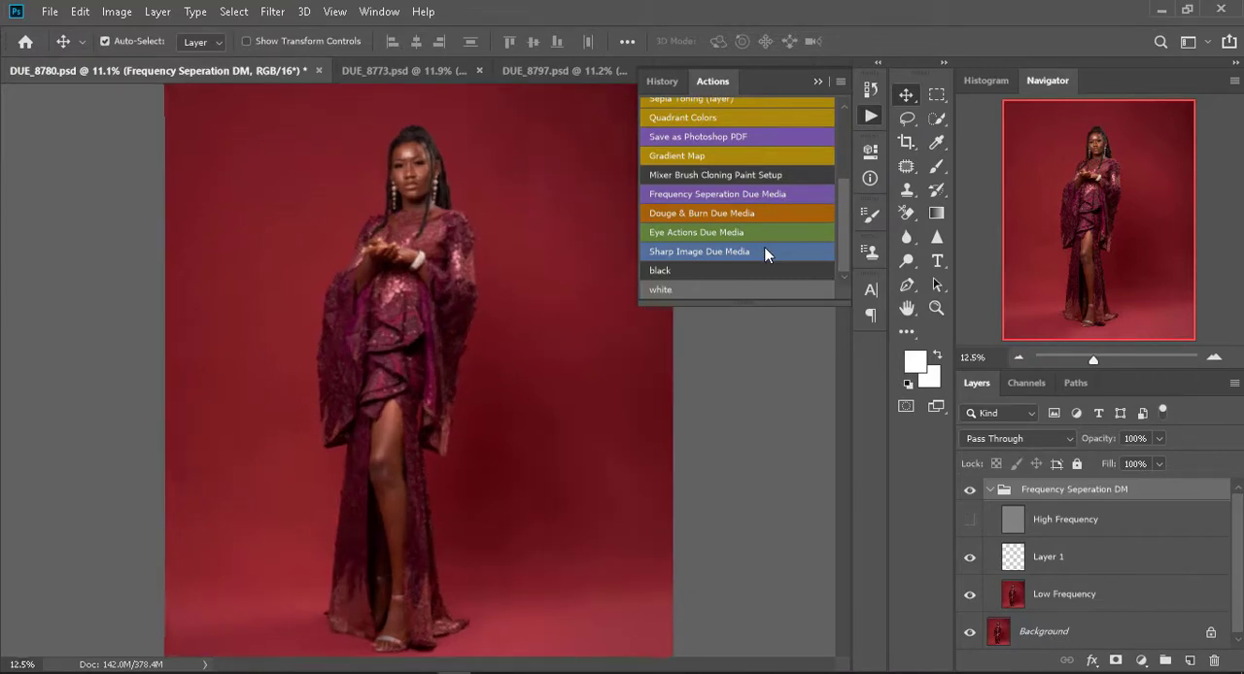
pyautogui.scroll(5, 506, 255)
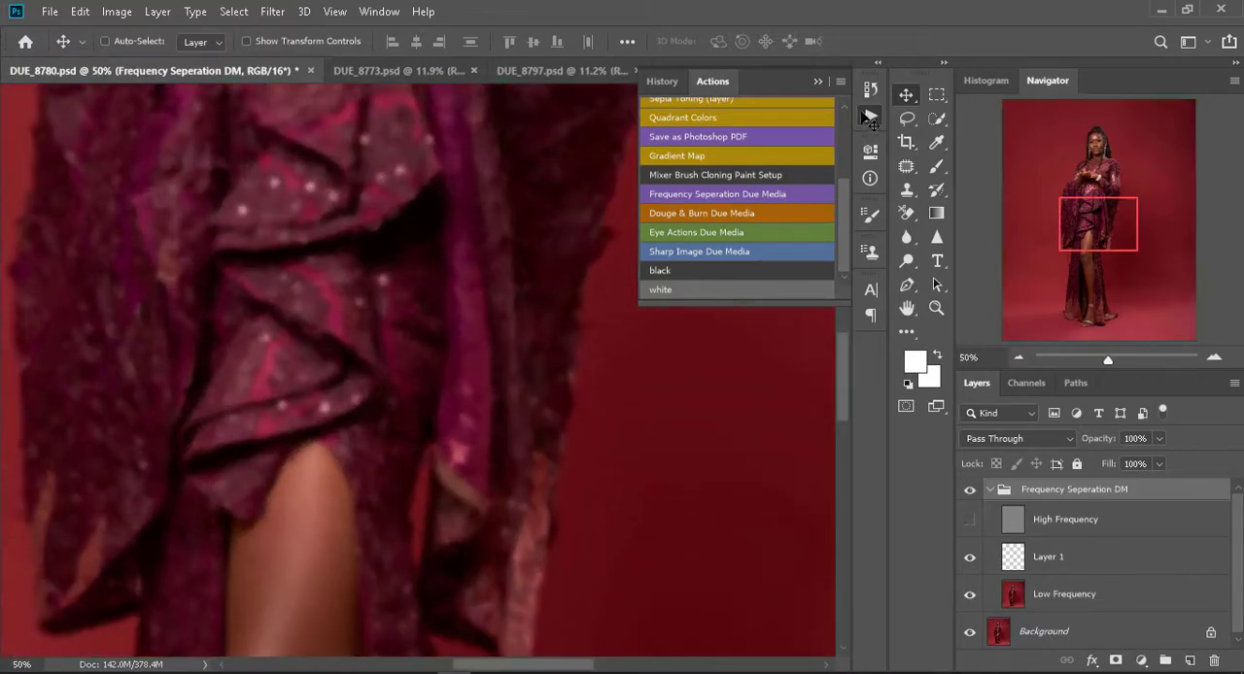
pyautogui.click(871, 118)
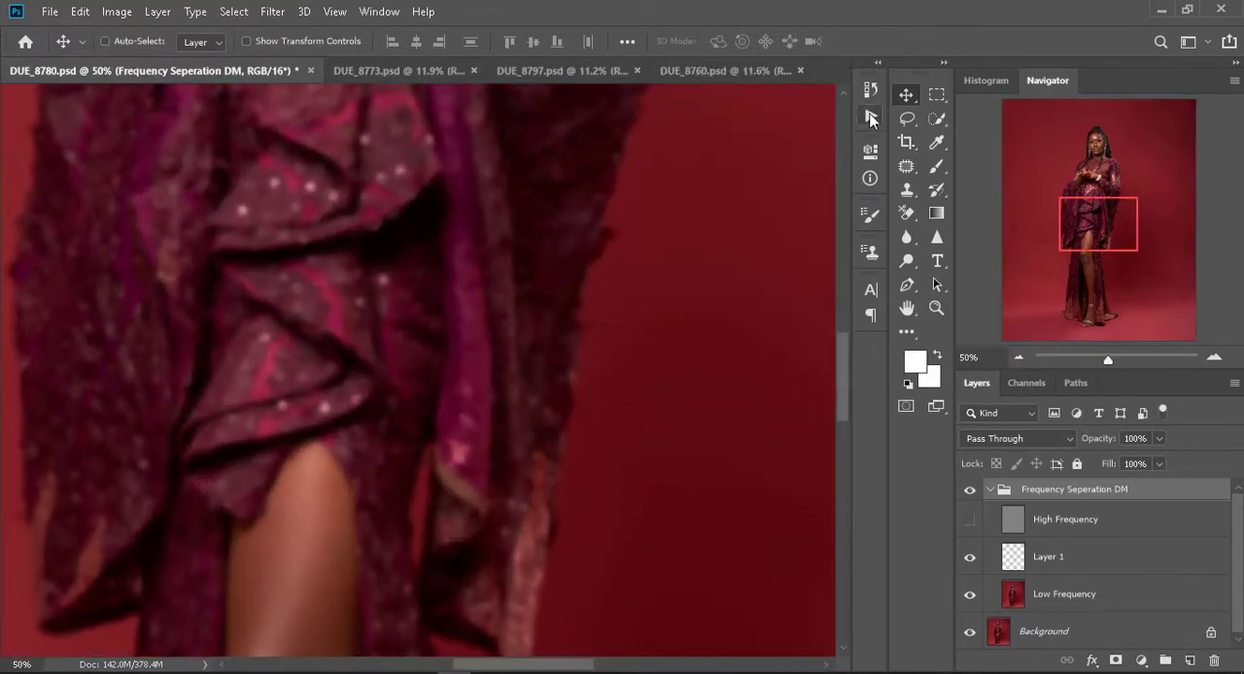
pyautogui.click(936, 166)
pyautogui.click(1002, 169)
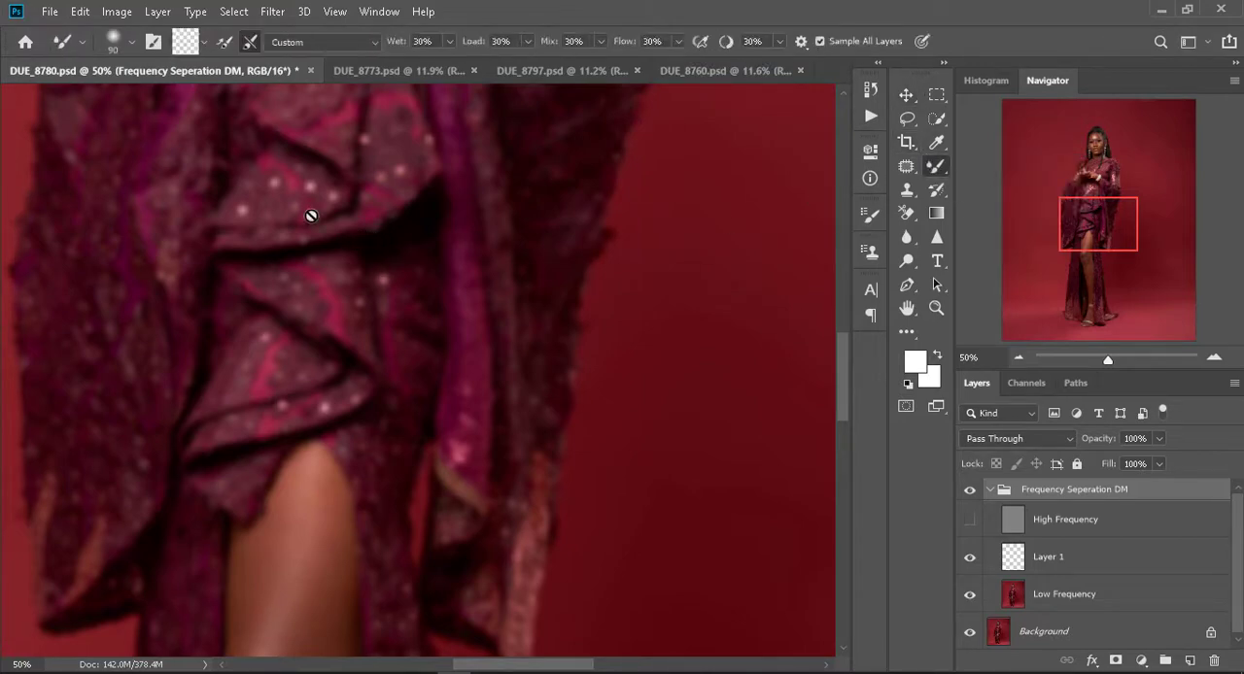
# - On Layer 1, blend the tones of the woman's forehead with the Mixer Brush at size 60
pyautogui.moveTo(316, 211); pyautogui.dragTo(622, 573)
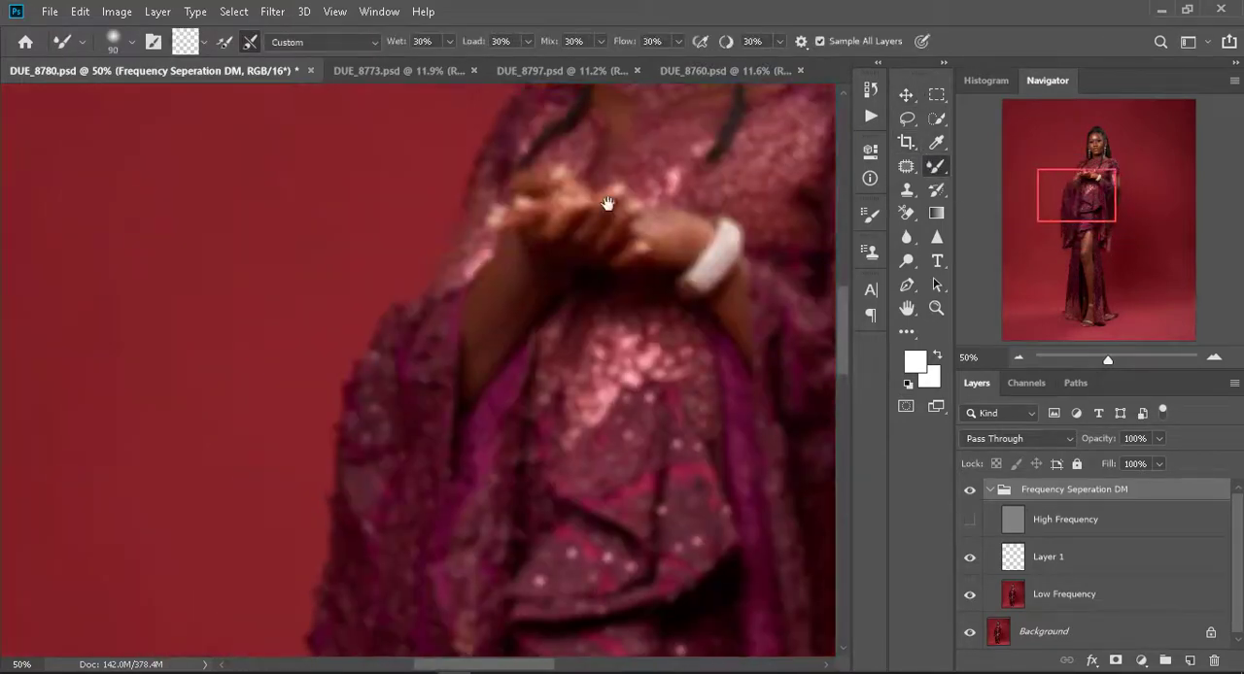
pyautogui.moveTo(542, 202); pyautogui.dragTo(338, 595)
pyautogui.moveTo(400, 365); pyautogui.dragTo(429, 308)
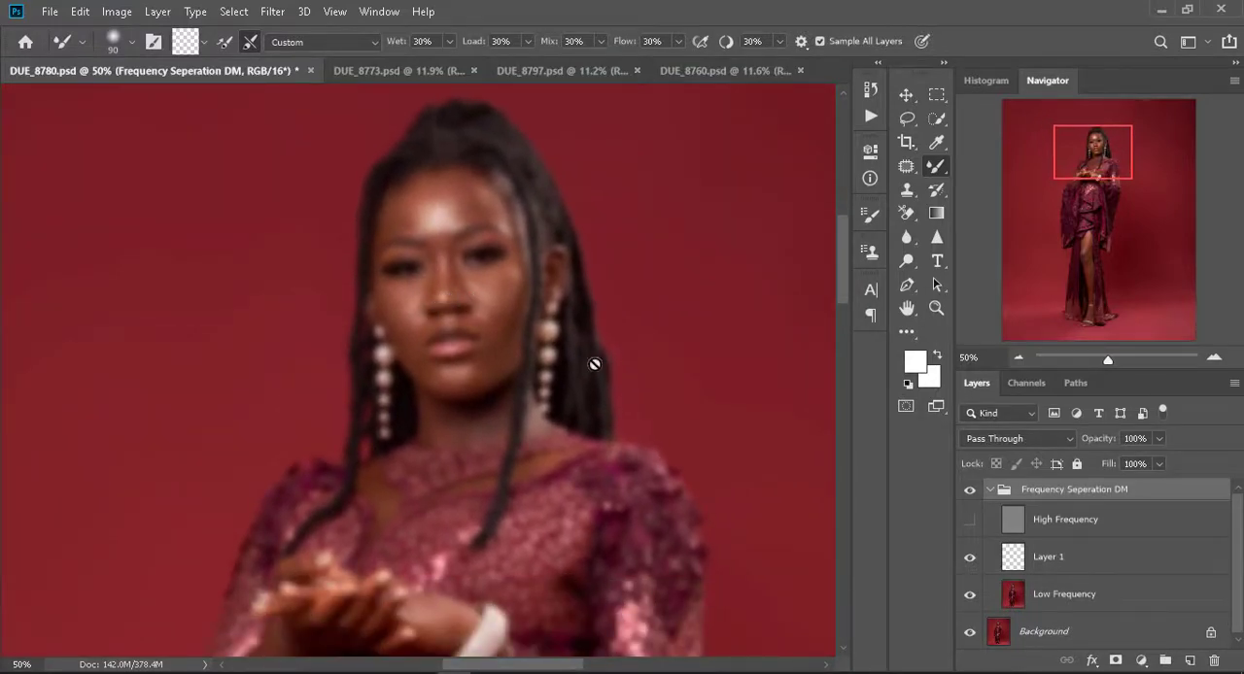
pyautogui.click(1012, 568)
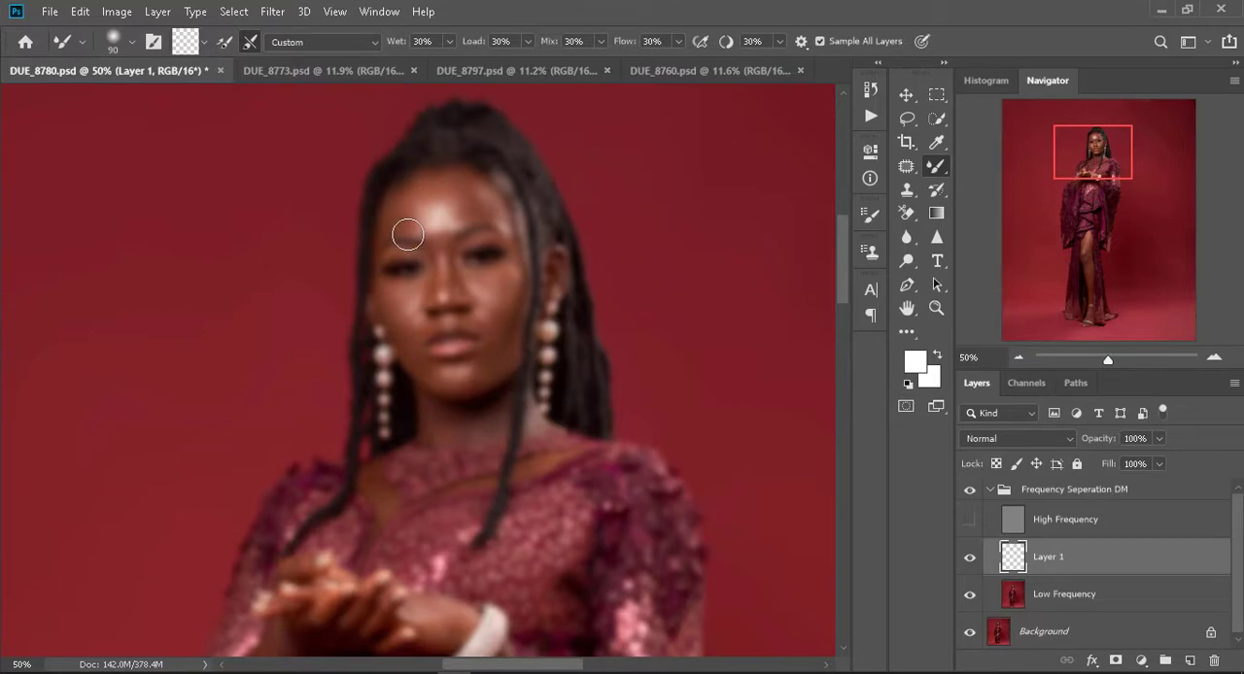
pyautogui.press(']')
pyautogui.press(']')
pyautogui.press('[')
pyautogui.press('[')
pyautogui.press('[')
pyautogui.hotkey('ctrl', '+')
pyautogui.hotkey('ctrl', '+')
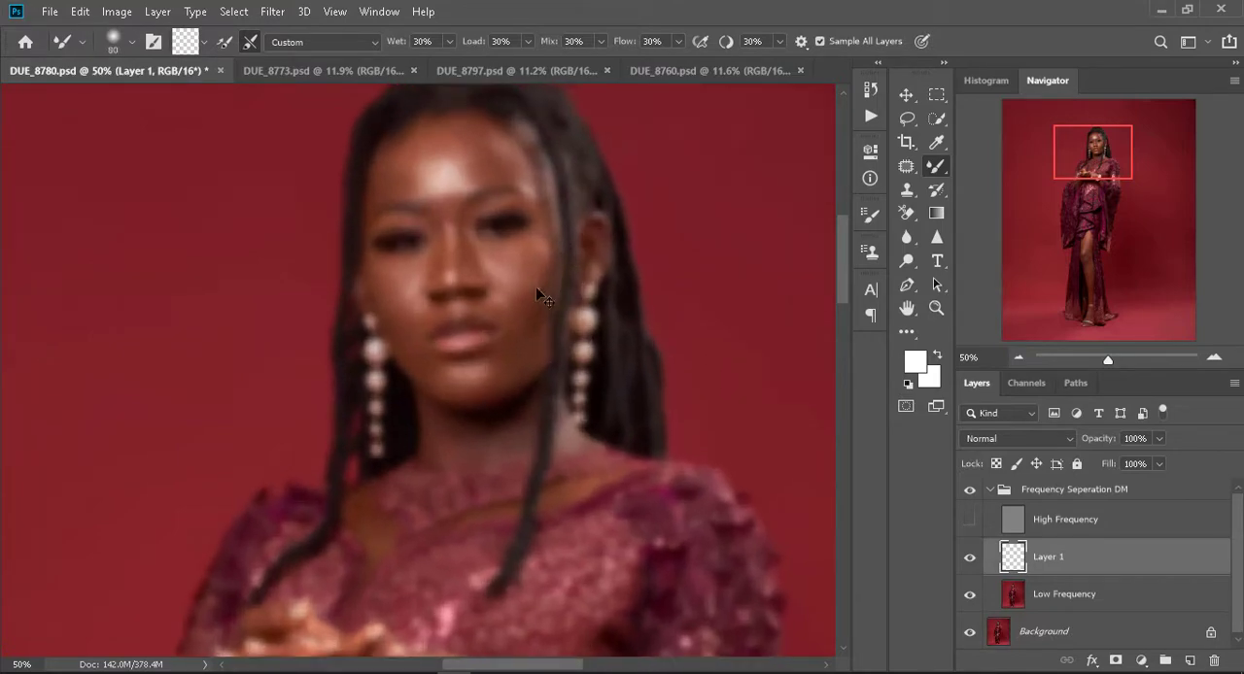
pyautogui.moveTo(560, 233); pyautogui.dragTo(492, 449)
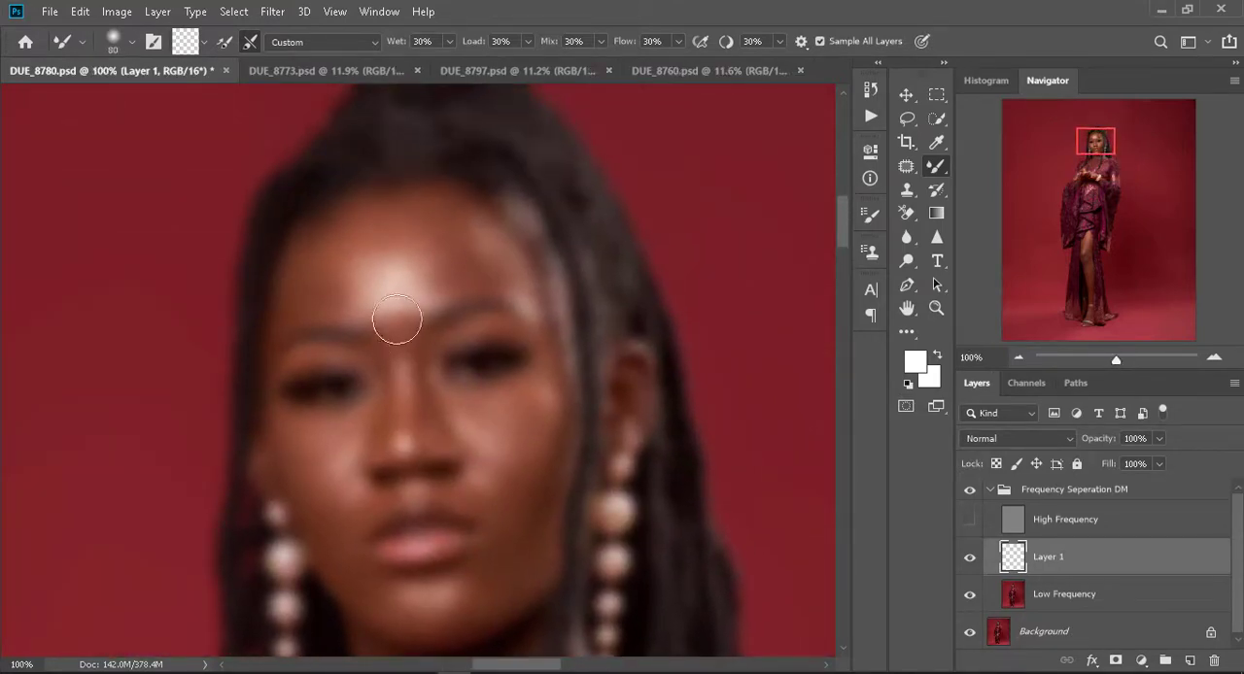
pyautogui.press('[')
pyautogui.press('[')
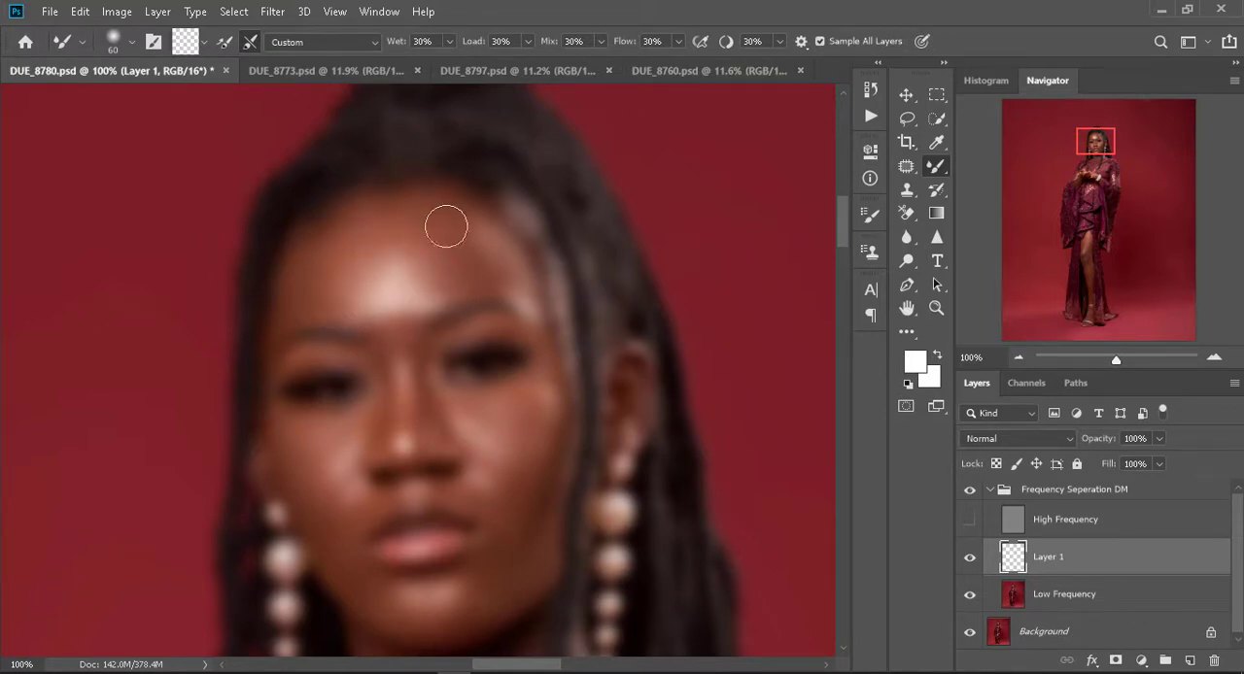
# - Toggle the High Frequency layer, the Frequency Seperation DM group and Layer 1 to compare the face, leaving High Frequency hidden
pyautogui.click(972, 522)
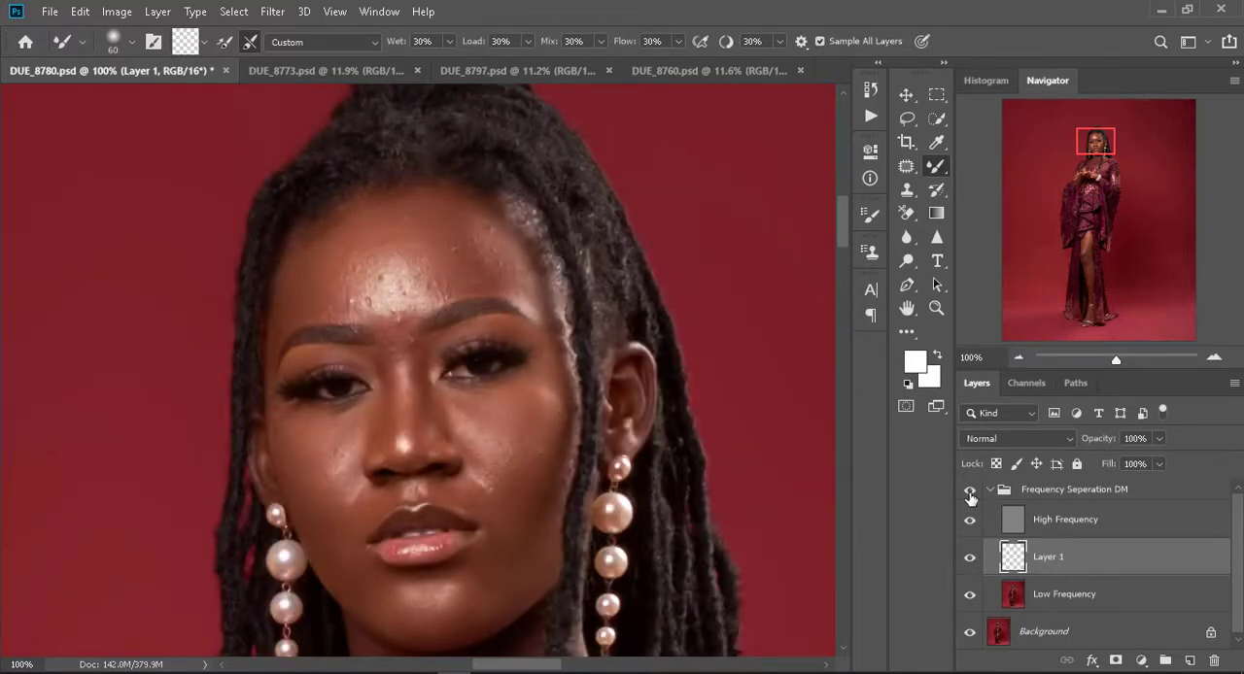
pyautogui.click(969, 494)
pyautogui.click(970, 494)
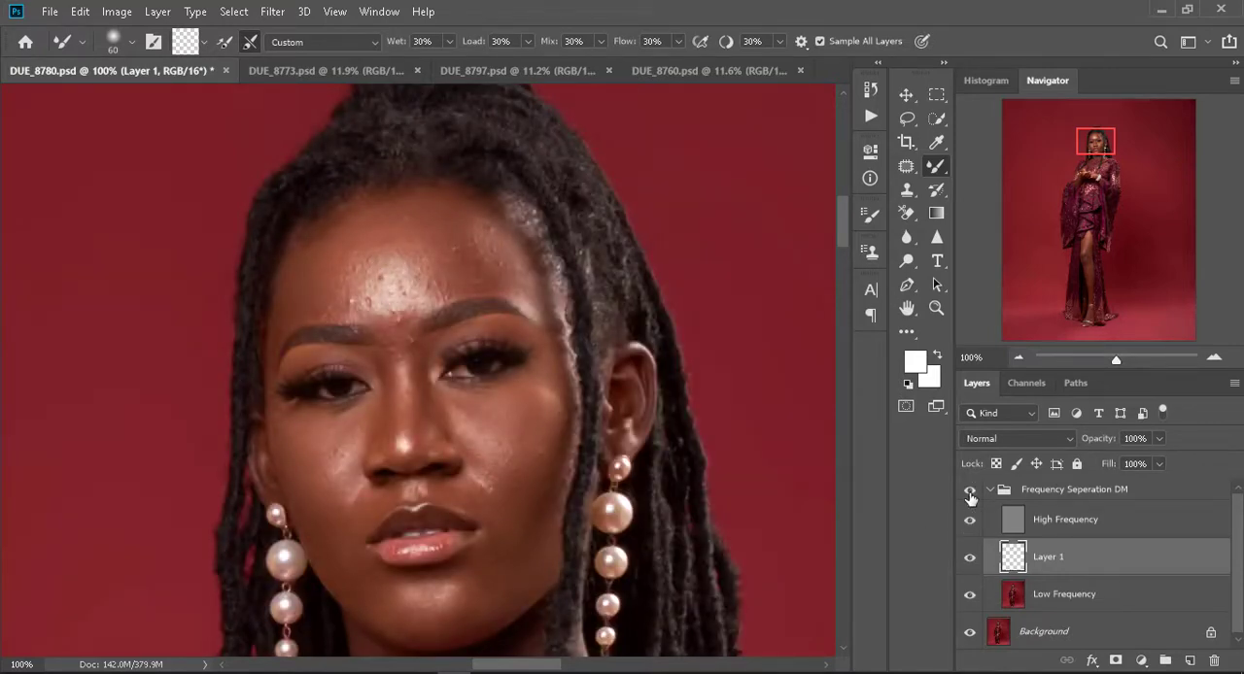
pyautogui.click(969, 556)
pyautogui.click(972, 555)
pyautogui.click(971, 522)
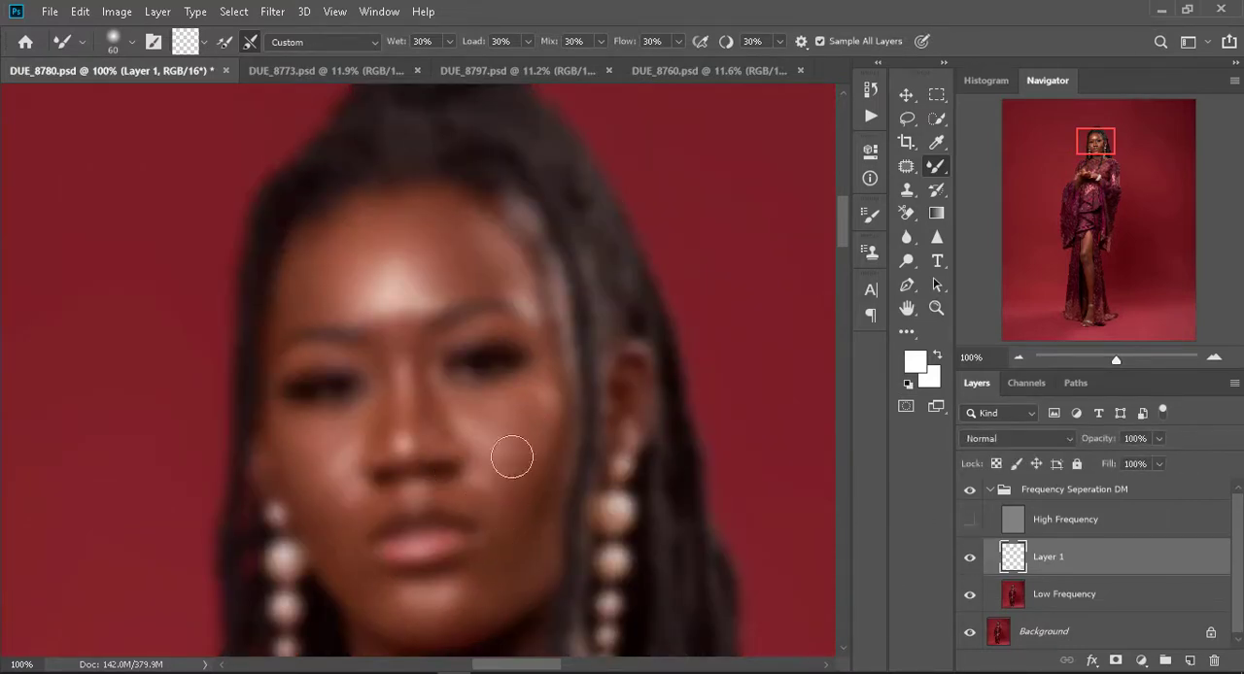
# - Smooth the cheeks and lower face with the Mixer Brush, reducing its size from 60 to 45 for the smaller areas
pyautogui.moveTo(320, 439)
pyautogui.mouseDown()
pyautogui.moveTo(333, 459)
pyautogui.moveTo(299, 436)
pyautogui.mouseUp()
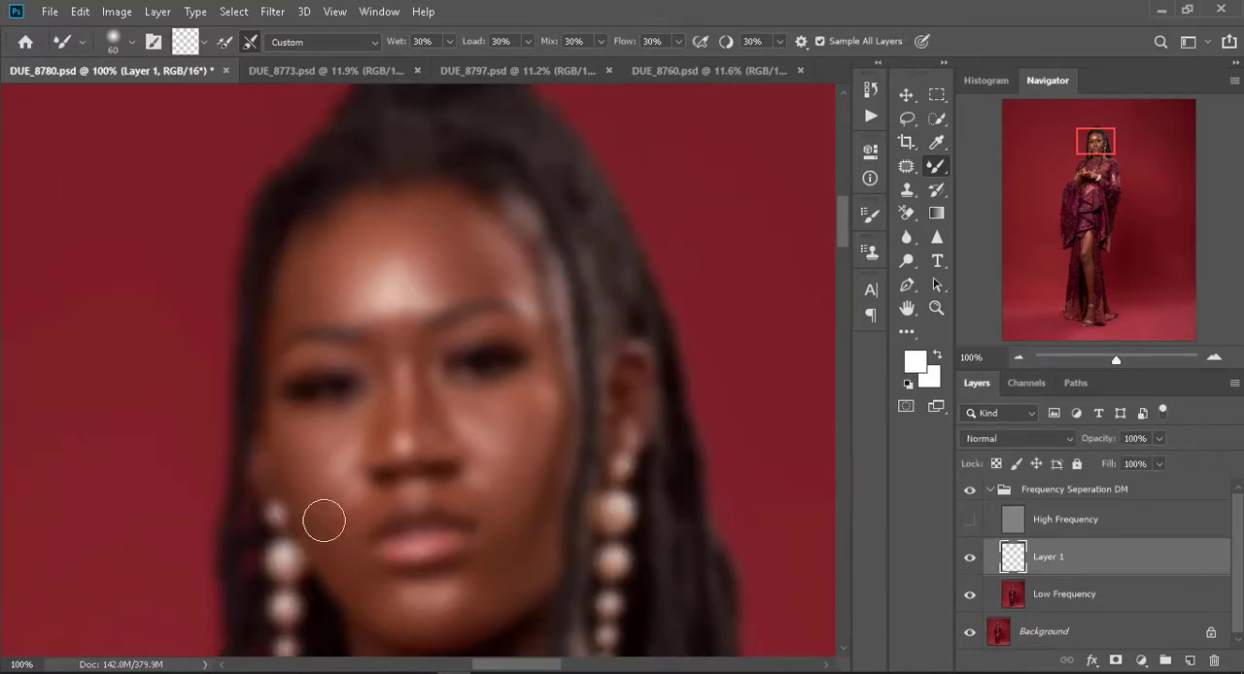
pyautogui.press('[')
pyautogui.press('[')
pyautogui.press(']')
pyautogui.scroll(-3, 546, 445)
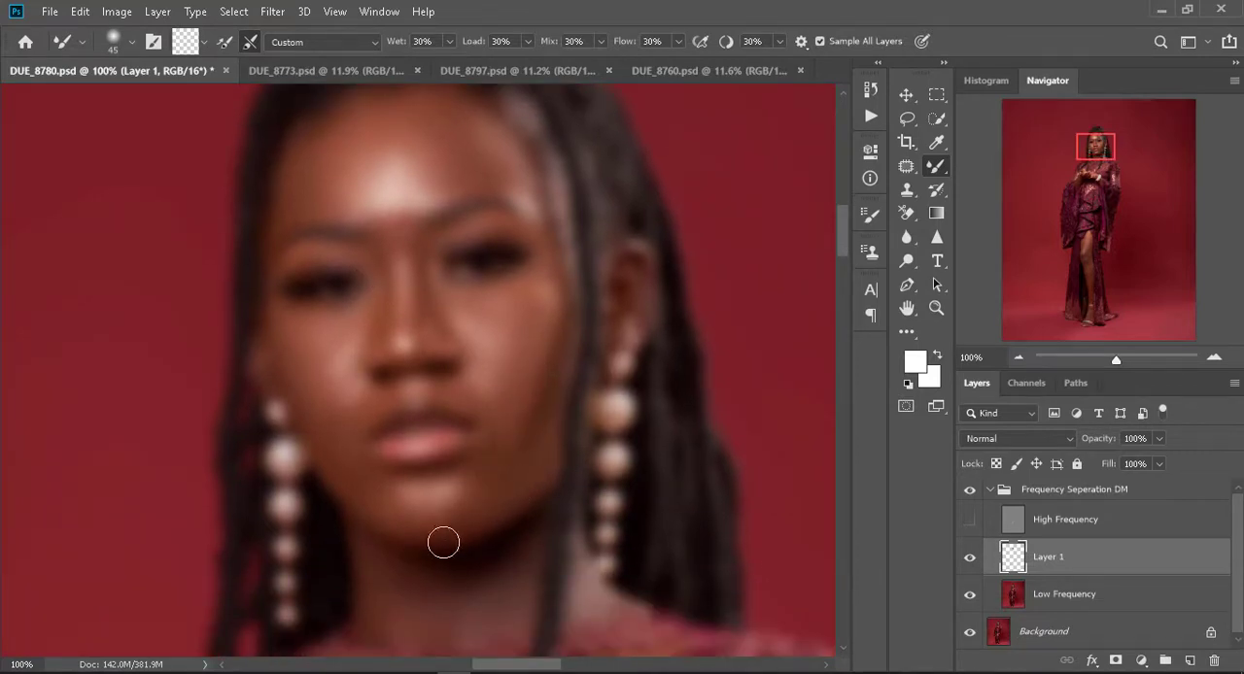
# - Blend the skin along the jawline and down the neck with the Mixer Brush at size 60
pyautogui.press(']')
pyautogui.press(']')
pyautogui.moveTo(369, 486); pyautogui.dragTo(381, 518)
pyautogui.scroll(-1, 484, 406)
pyautogui.scroll(-3, 484, 406)
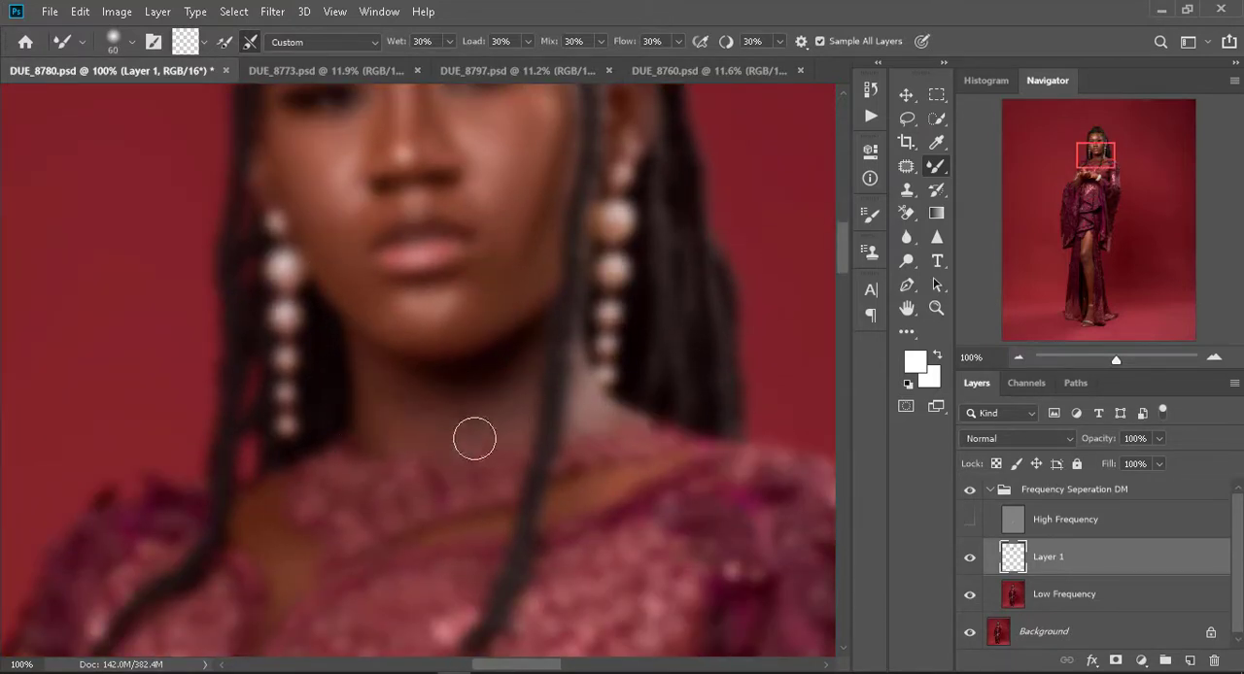
pyautogui.moveTo(633, 388); pyautogui.dragTo(586, 442)
# - Go over the cheeks and forehead again with the Mixer Brush, enlarging it to size 70
pyautogui.scroll(1, 529, 342)
pyautogui.scroll(1, 529, 342)
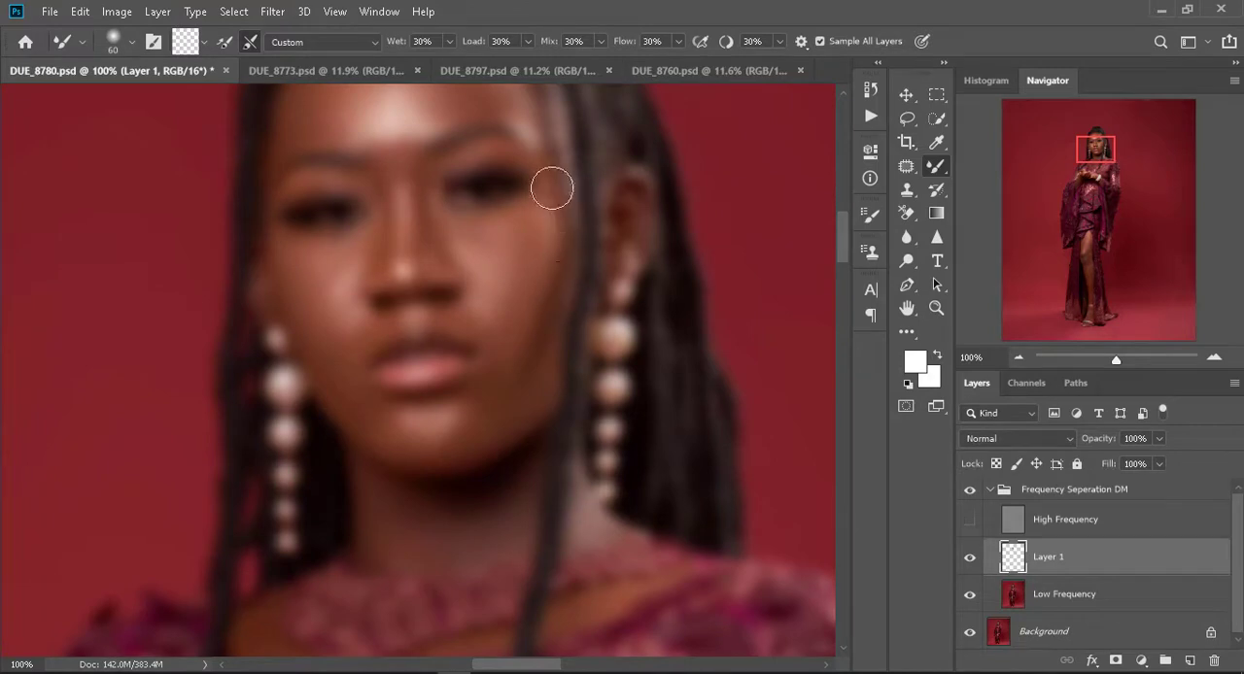
pyautogui.scroll(1, 550, 275)
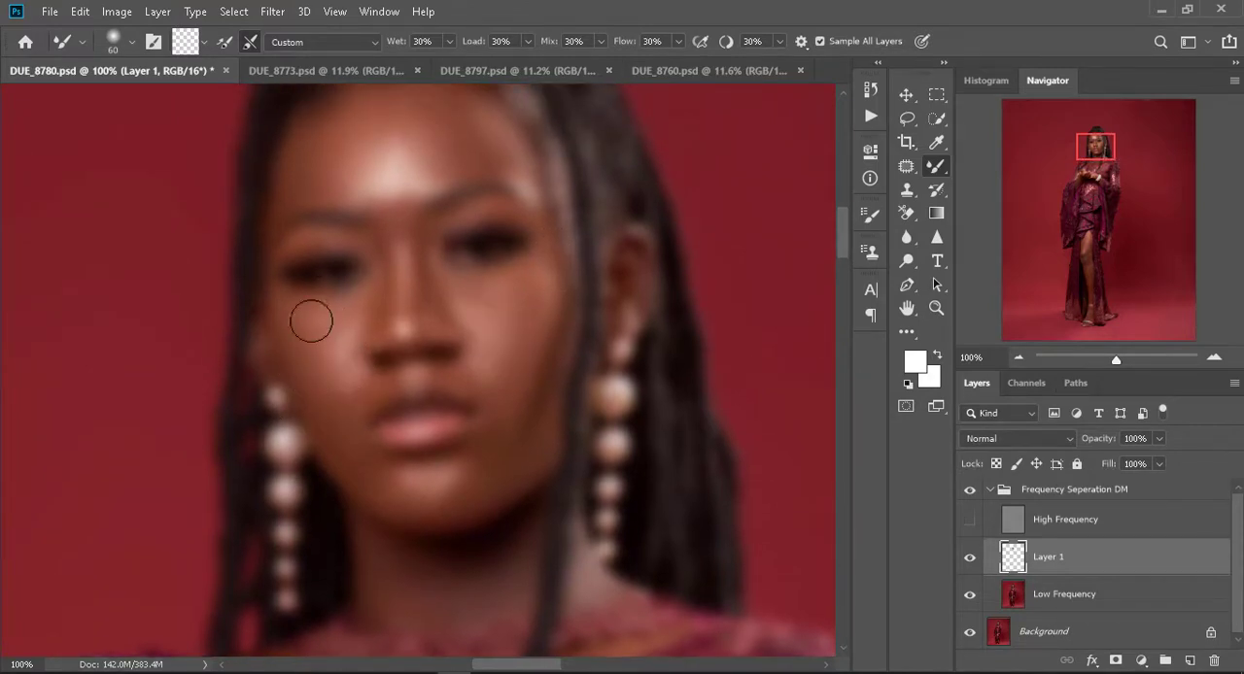
pyautogui.press('[')
pyautogui.press('[')
pyautogui.press(']')
pyautogui.press(']')
pyautogui.press(']')
pyautogui.press(']')
pyautogui.press(']')
pyautogui.moveTo(435, 138); pyautogui.dragTo(399, 148)
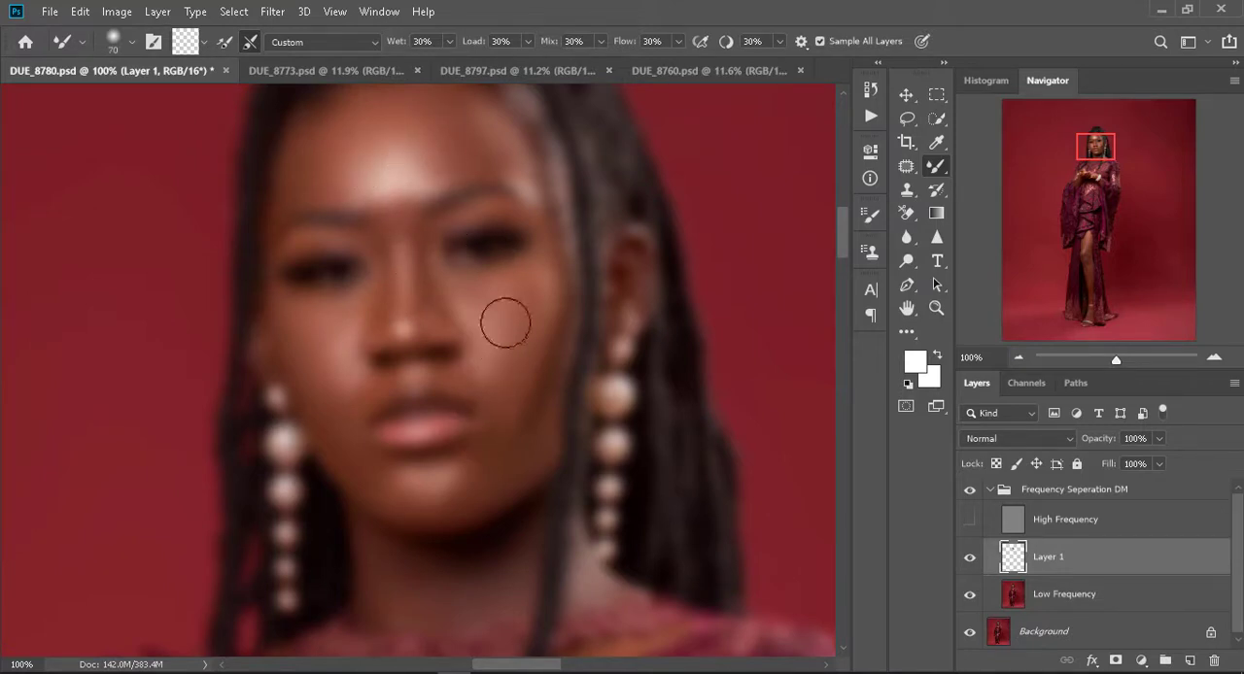
# - Touch up the forehead at size 70 and blend the forearm skin with the Mixer Brush, ending at size 80
pyautogui.moveTo(447, 564); pyautogui.dragTo(383, 200)
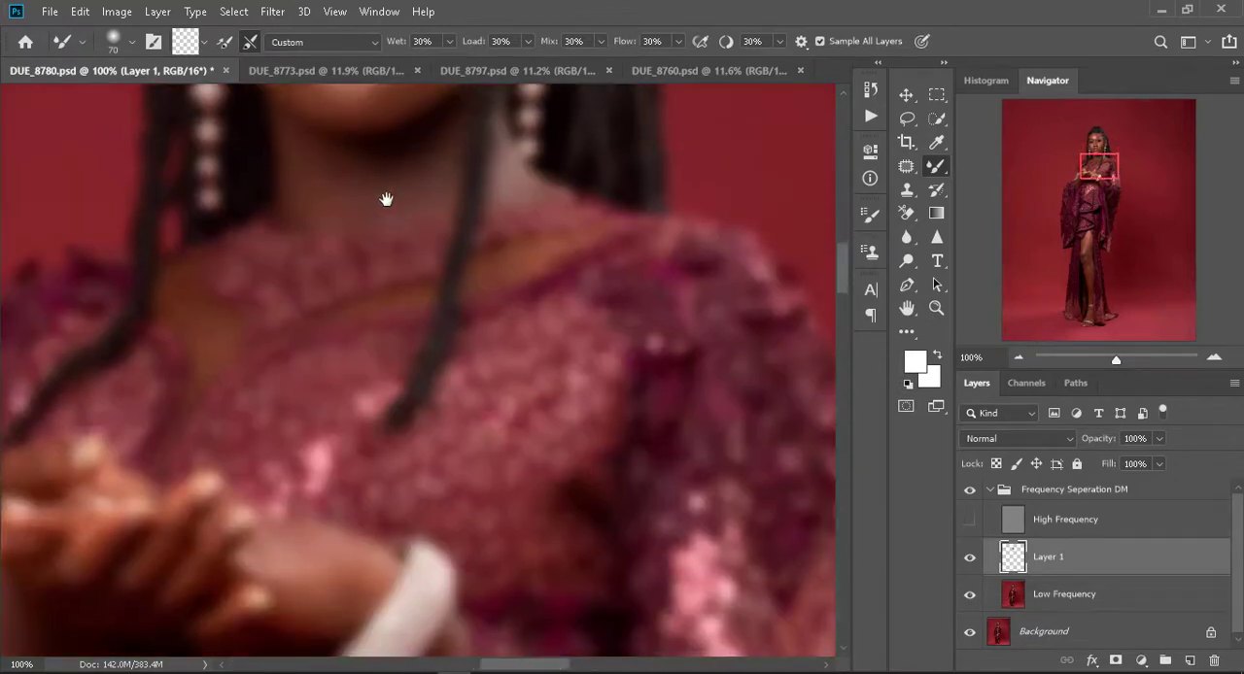
pyautogui.hotkey('ctrl', '-')
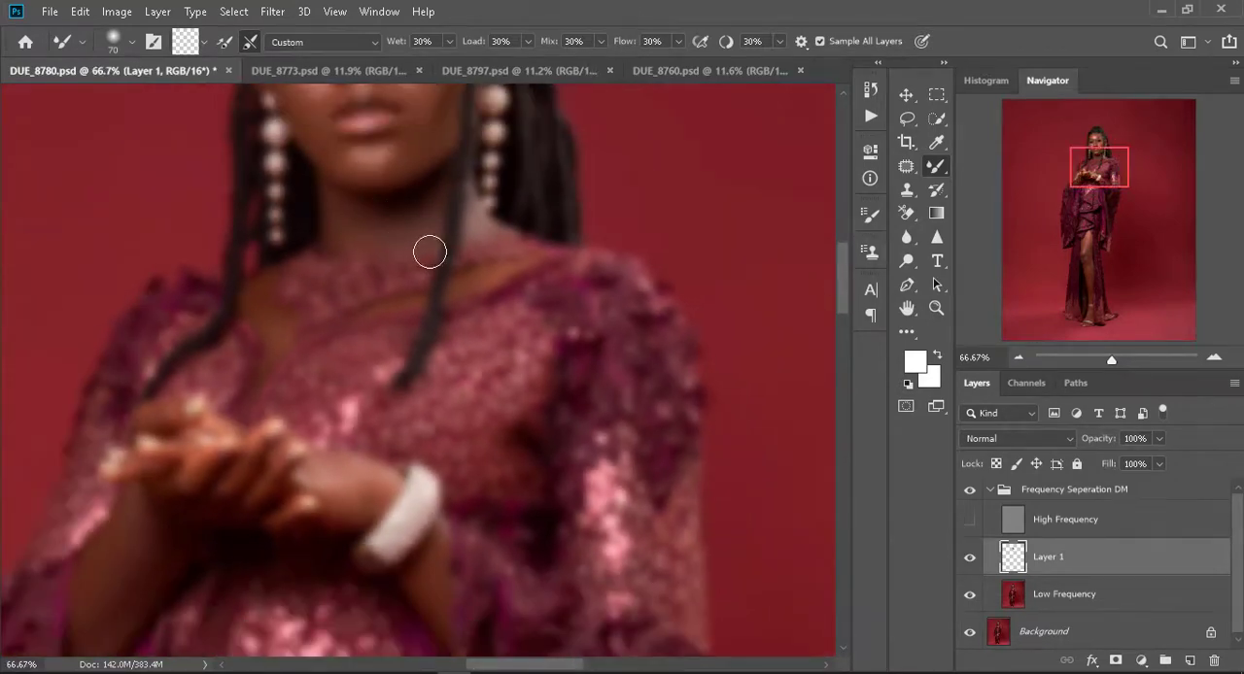
pyautogui.scroll(3, 429, 251)
pyautogui.hotkey('ctrl', '-')
pyautogui.scroll(4, 397, 207)
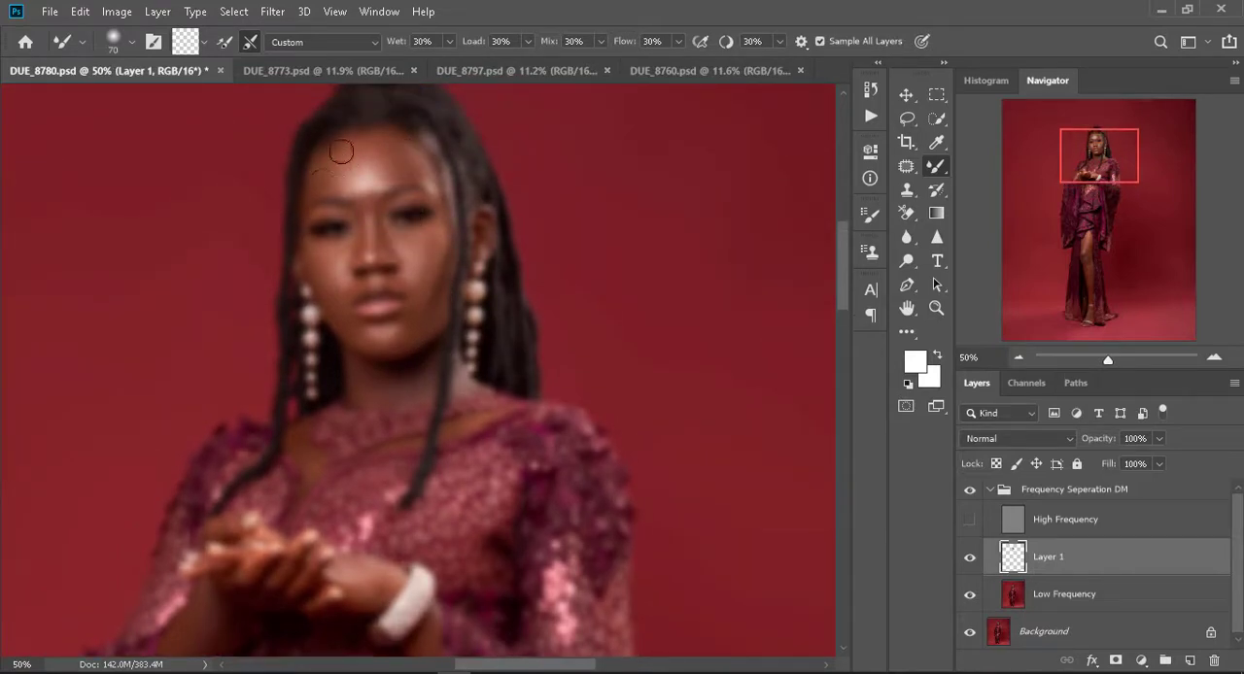
pyautogui.scroll(-5, 398, 467)
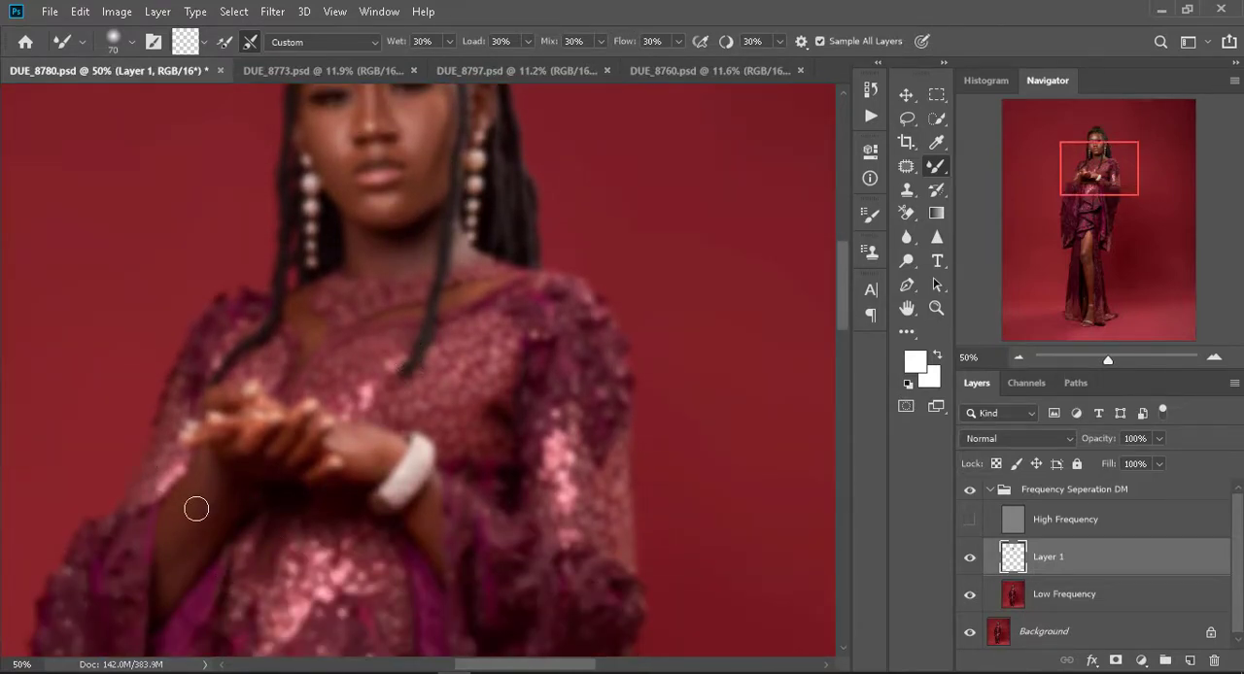
pyautogui.press(']')
pyautogui.press(']')
pyautogui.moveTo(220, 471); pyautogui.dragTo(178, 577)
pyautogui.press('[')
# - Smooth the highlights and tones of the exposed thigh with the Mixer Brush at size 175
pyautogui.moveTo(367, 515); pyautogui.dragTo(266, 249)
pyautogui.moveTo(261, 477); pyautogui.dragTo(425, 192)
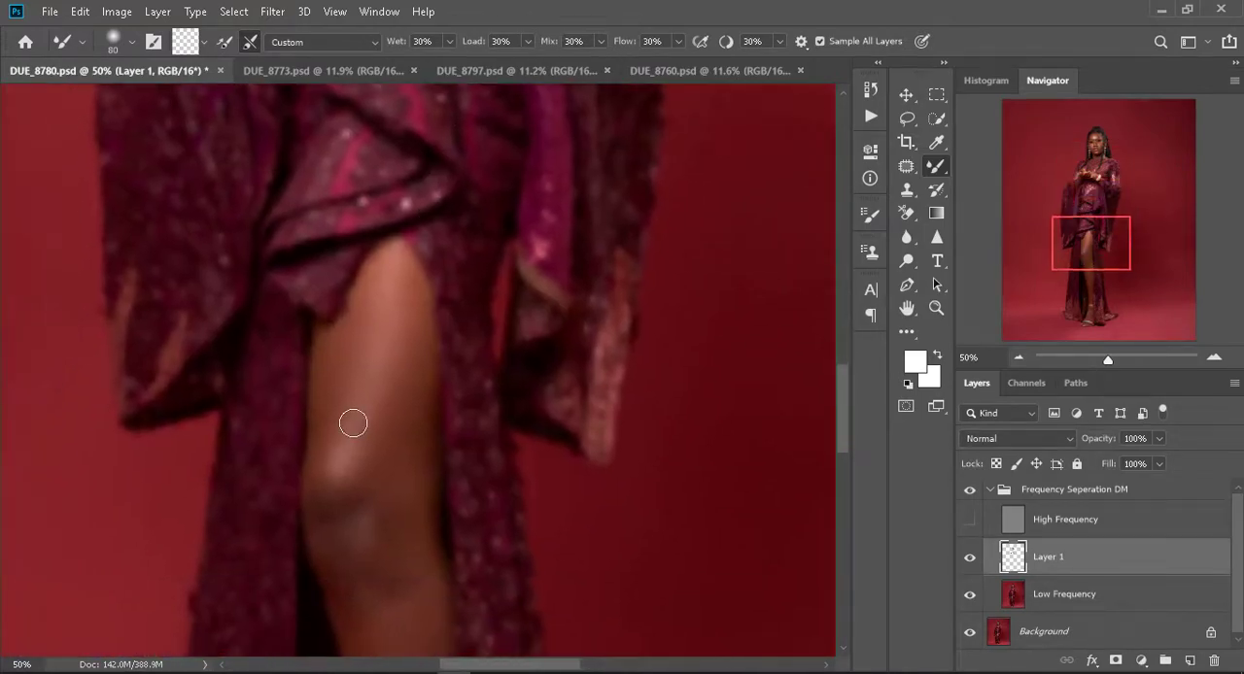
pyautogui.press(']')
pyautogui.press(']')
pyautogui.press(']')
pyautogui.press(']')
pyautogui.press(']')
pyautogui.moveTo(421, 358)
pyautogui.mouseDown()
pyautogui.moveTo(394, 421)
pyautogui.moveTo(396, 487)
pyautogui.mouseUp()
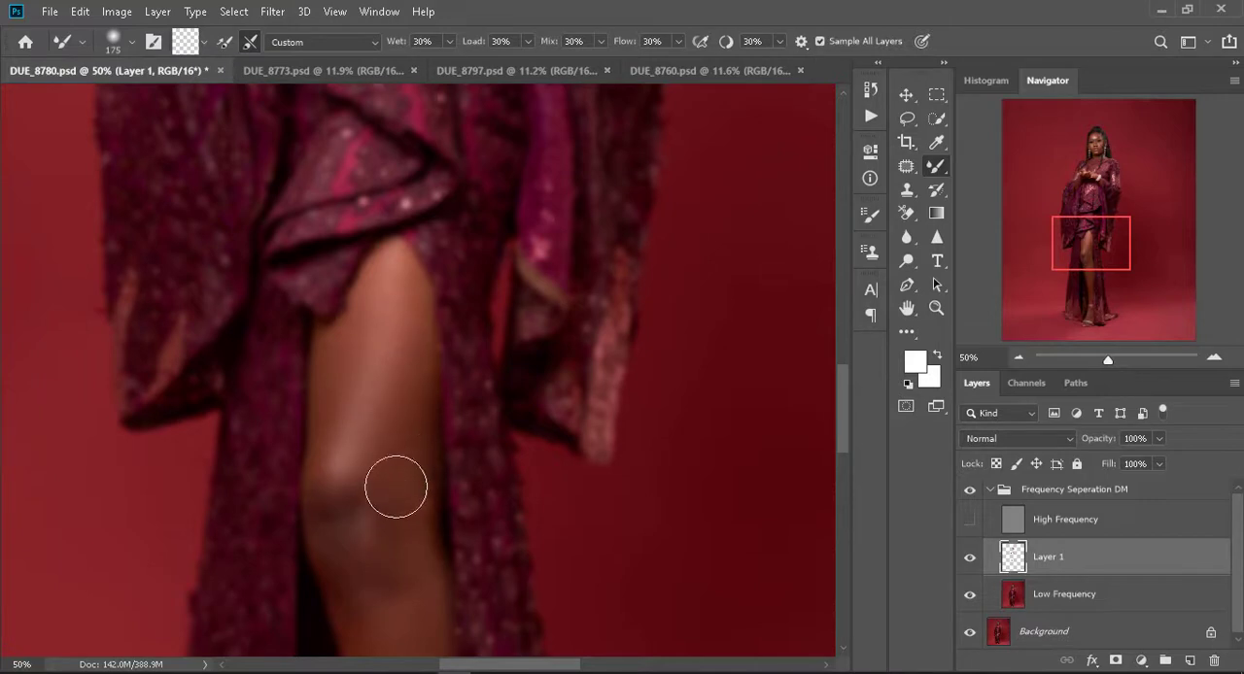
# - Blend the tones around the knee with the Mixer Brush at size 100
pyautogui.press('[')
pyautogui.press('[')
pyautogui.press('[')
pyautogui.scroll(-2, 357, 440)
pyautogui.scroll(-1, 357, 440)
pyautogui.moveTo(345, 426); pyautogui.dragTo(330, 504)
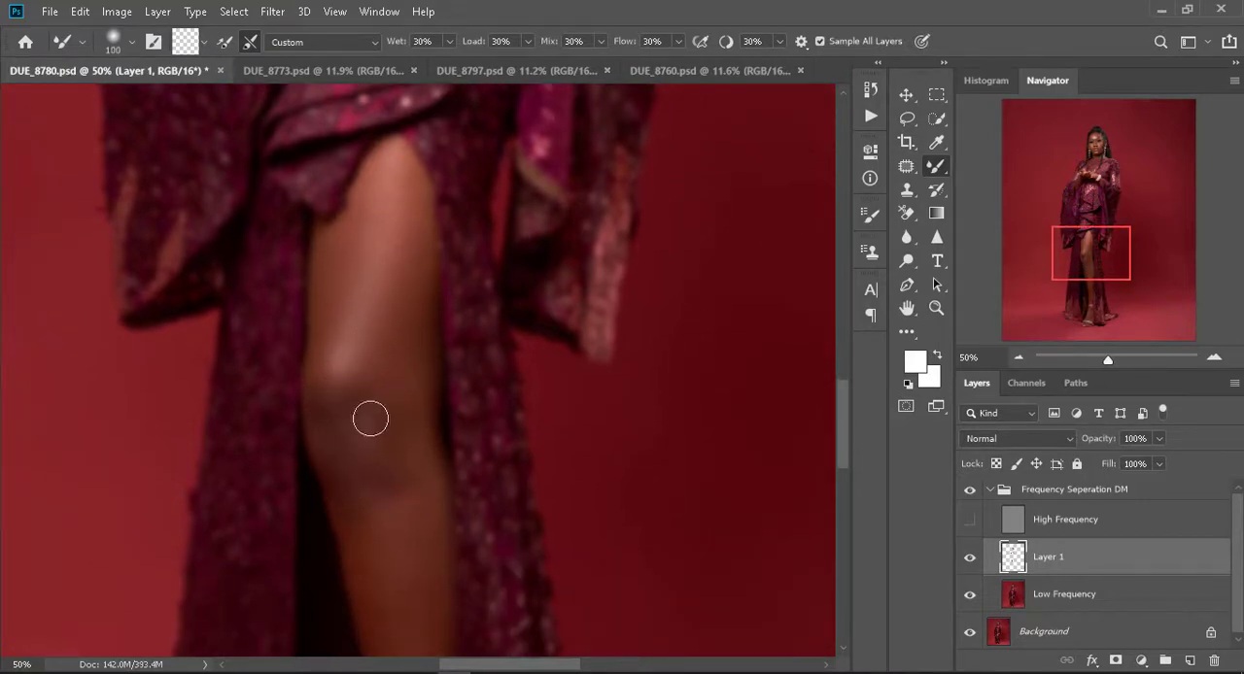
# - Smooth the front shin down to the ankle with the Mixer Brush at sizes 150 and 100
pyautogui.press(']')
pyautogui.press(']')
pyautogui.scroll(-4, 399, 549)
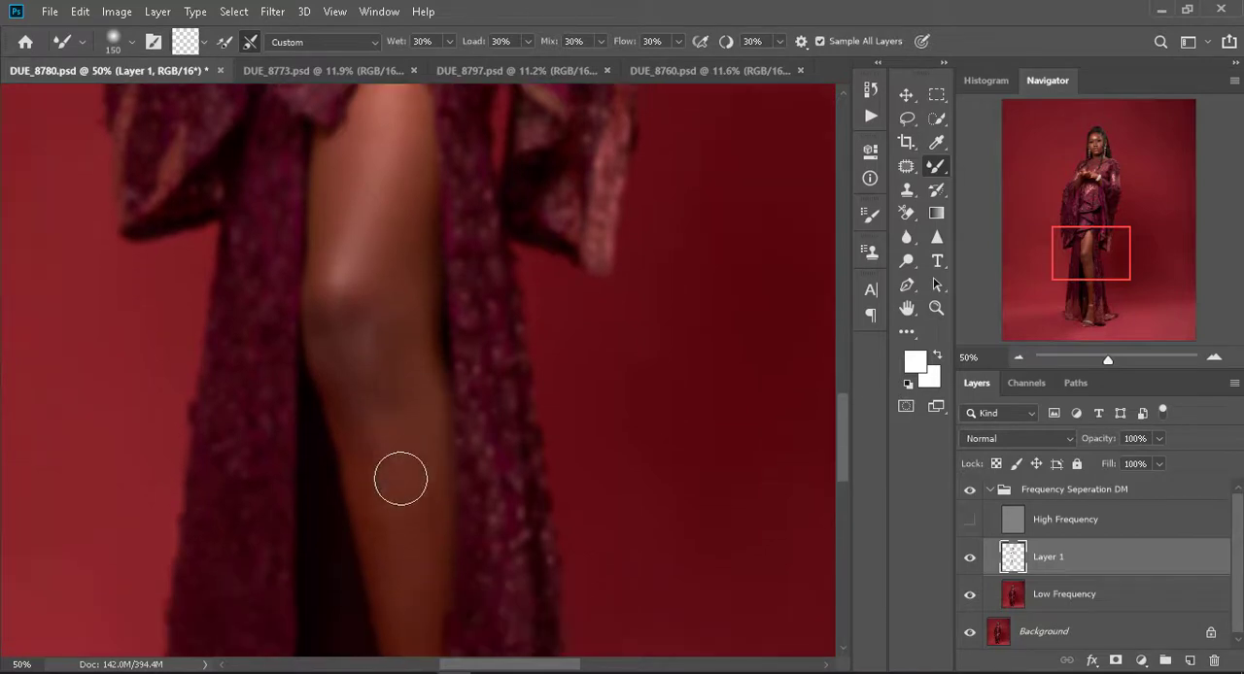
pyautogui.press(']')
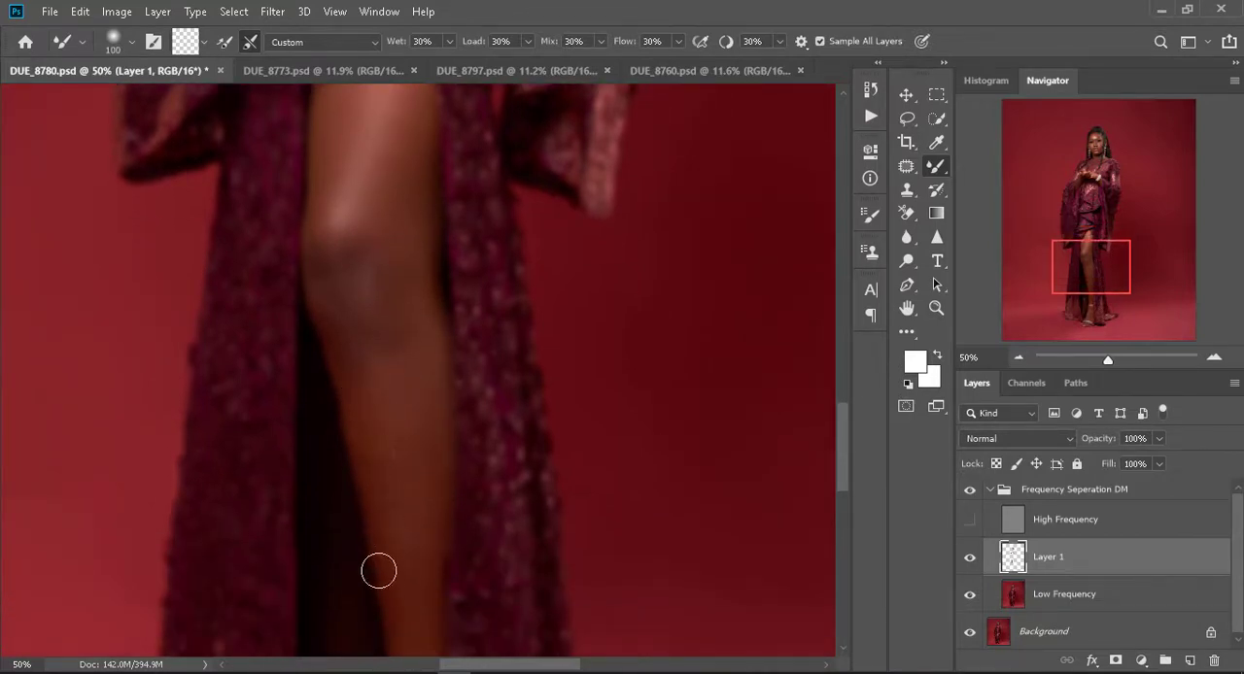
pyautogui.scroll(-3, 417, 503)
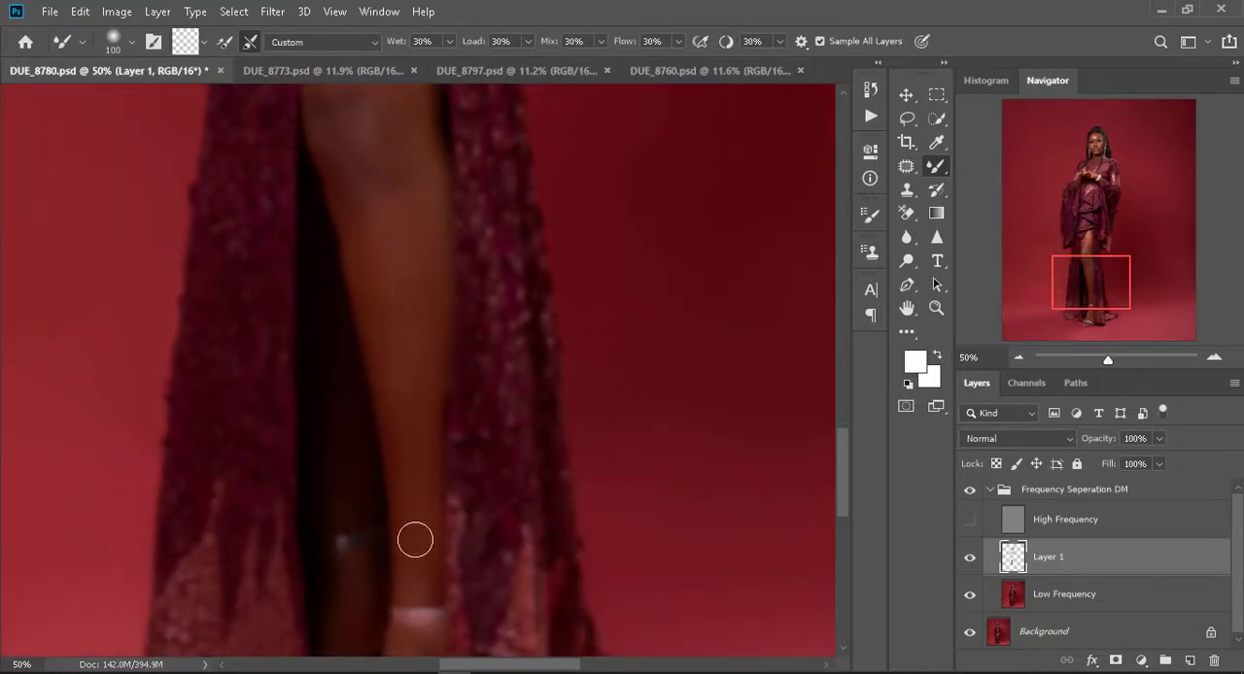
# - Even out the skin just below the knee and along the calf edge, using Mixer Brush sizes 150 and 100
pyautogui.scroll(2, 379, 262)
pyautogui.press(']')
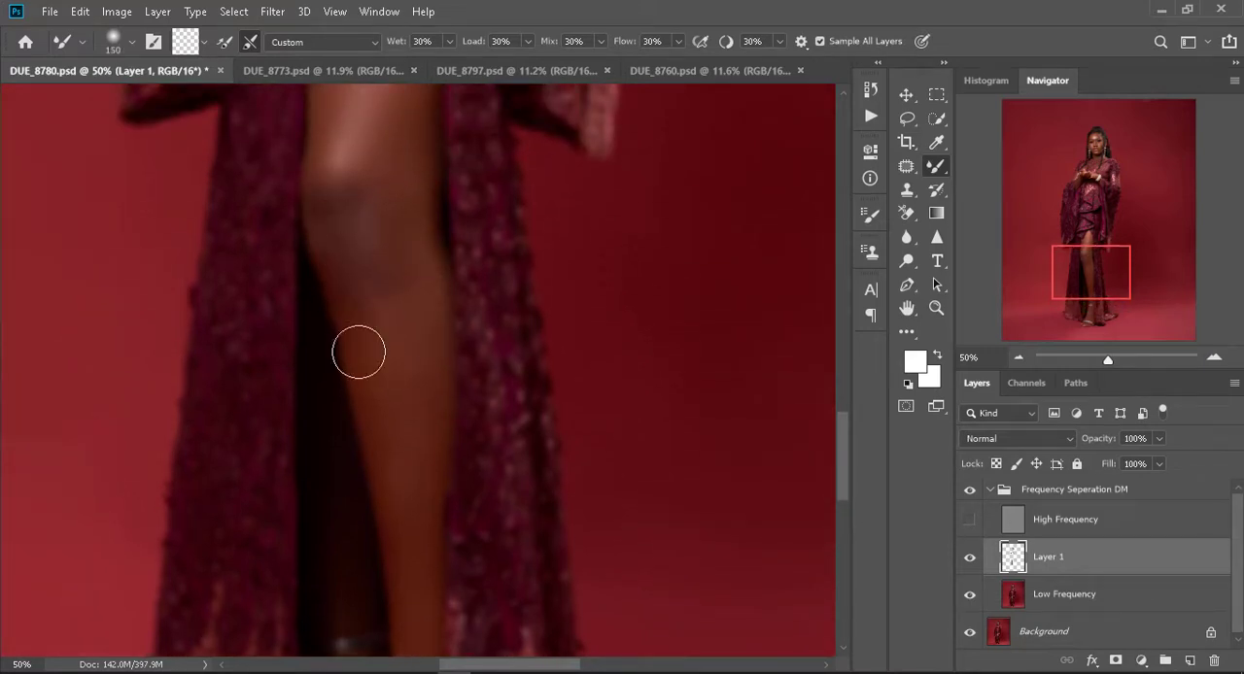
pyautogui.scroll(1, 380, 392)
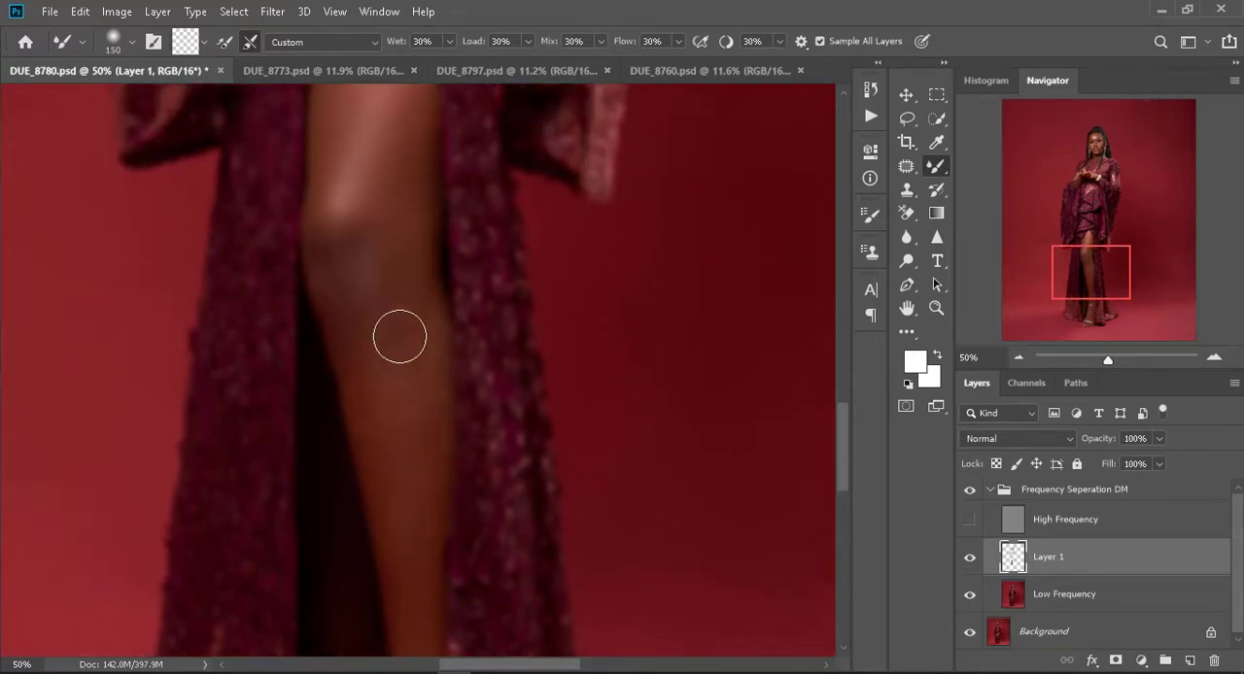
pyautogui.press('[')
pyautogui.press('[')
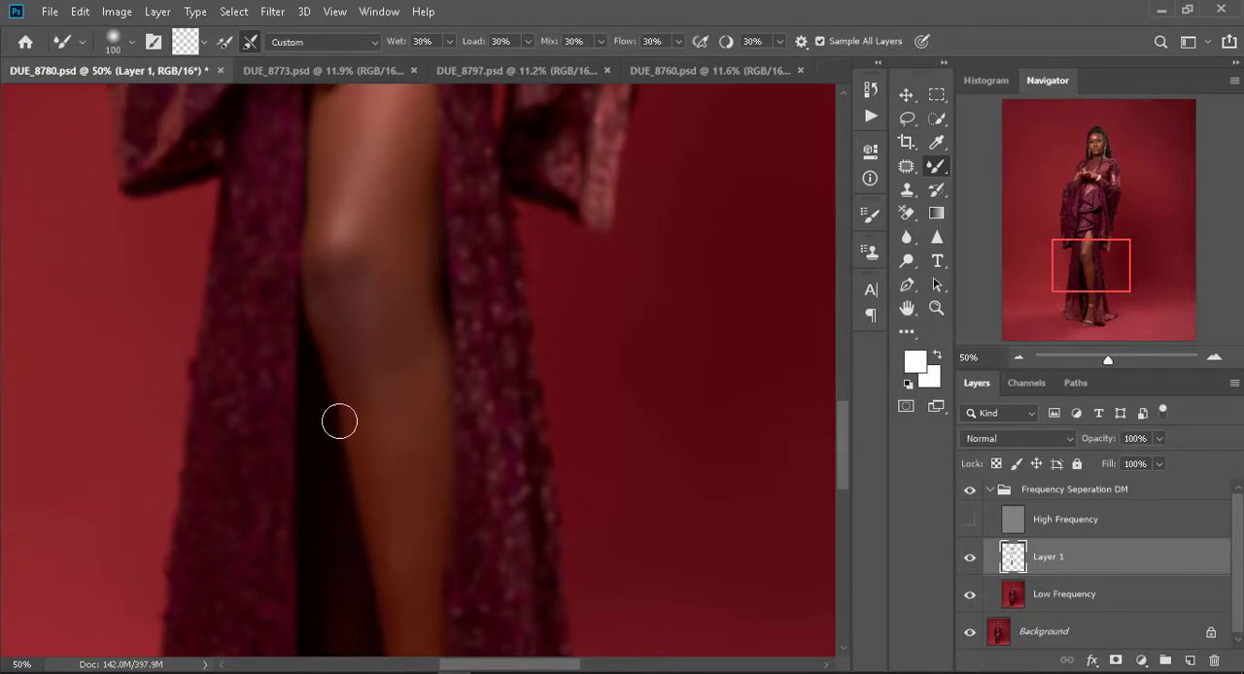
# - Blend the shadowed rear leg and the front foot with the Mixer Brush at size 90
pyautogui.scroll(-4, 369, 486)
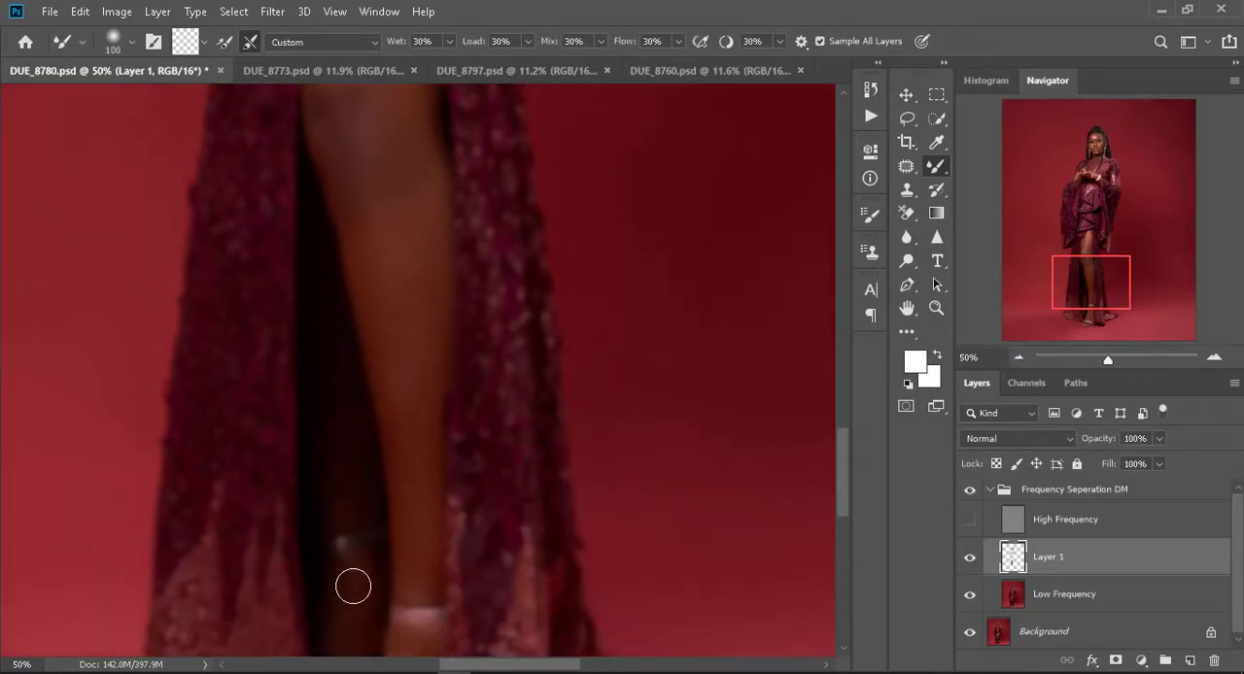
pyautogui.press('[')
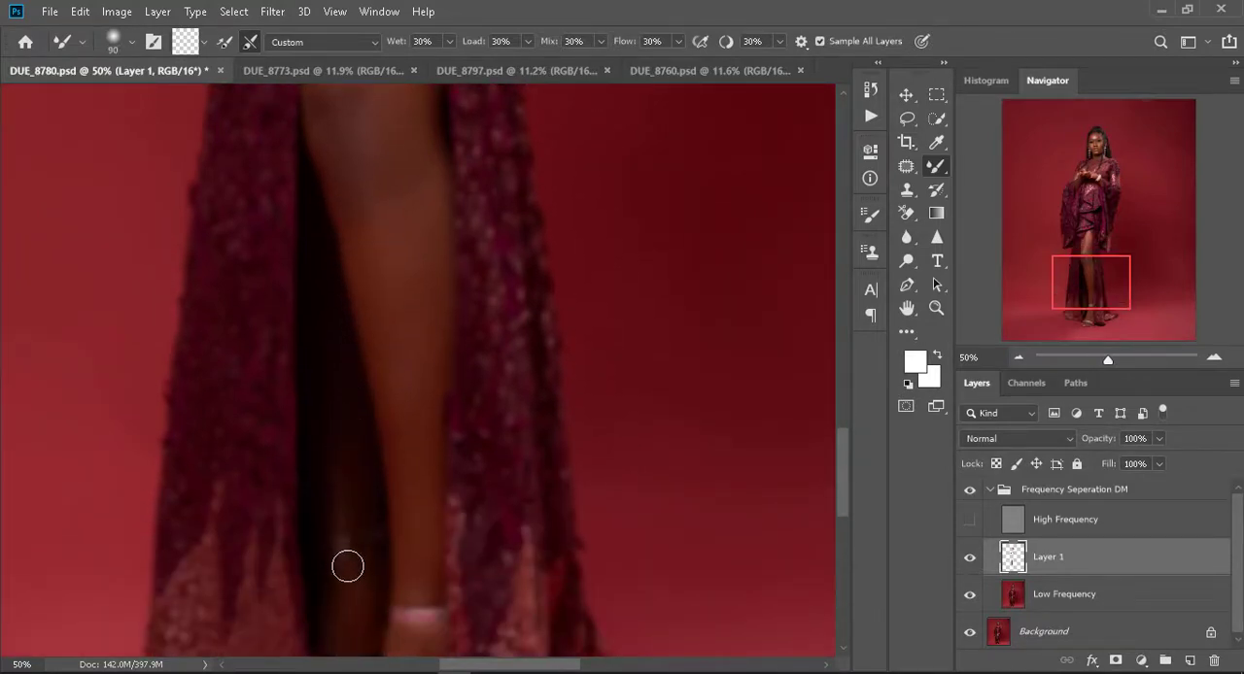
pyautogui.scroll(-2, 350, 567)
pyautogui.scroll(-2, 342, 505)
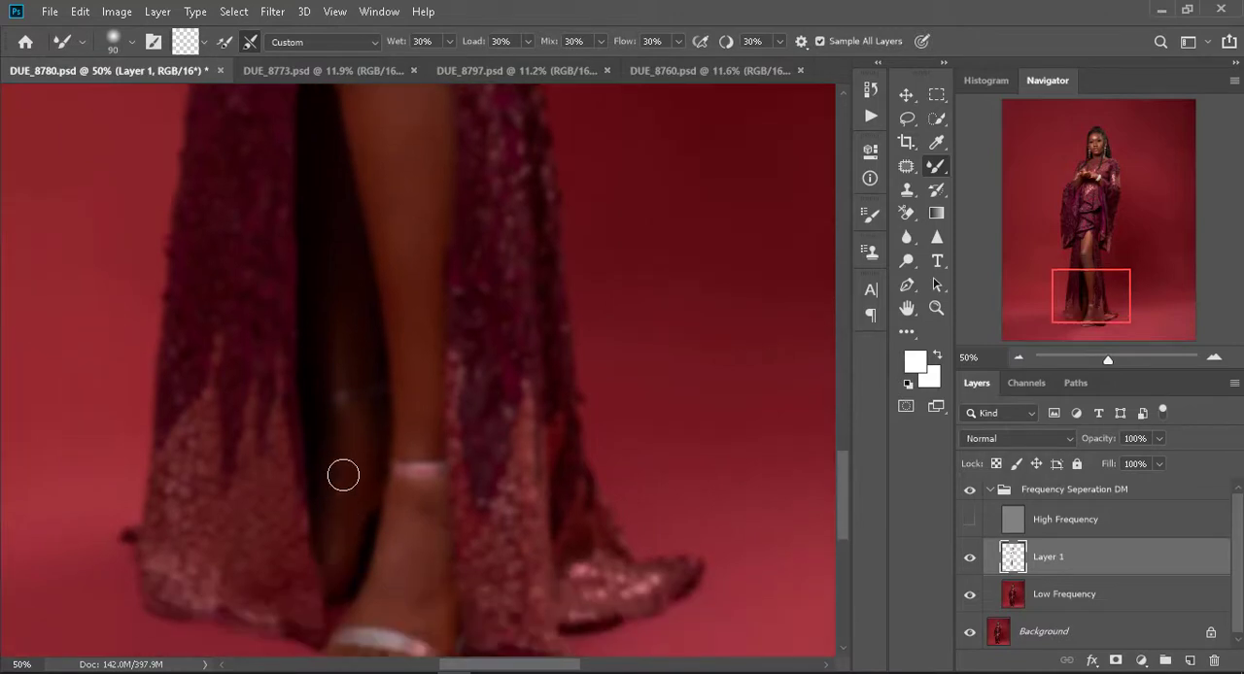
pyautogui.scroll(-2, 403, 505)
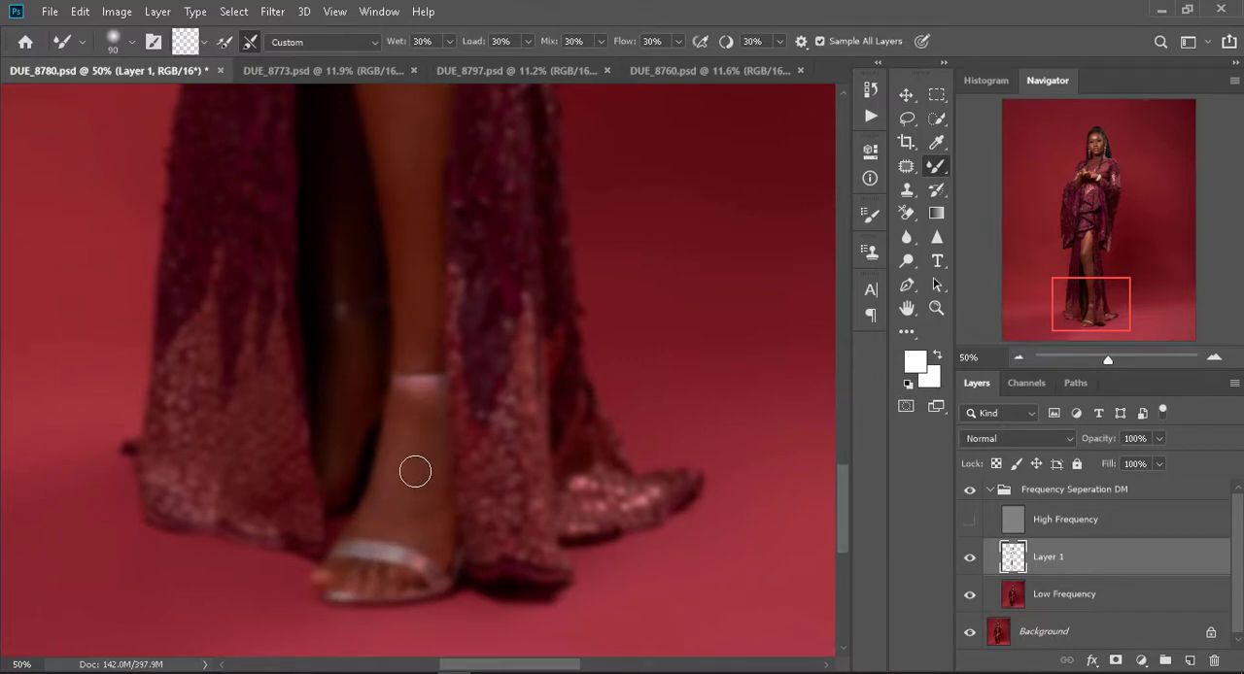
# - Check the whole figure and touch up the leg tones with the Mixer Brush at size 175
pyautogui.hotkey('ctrl', '0')
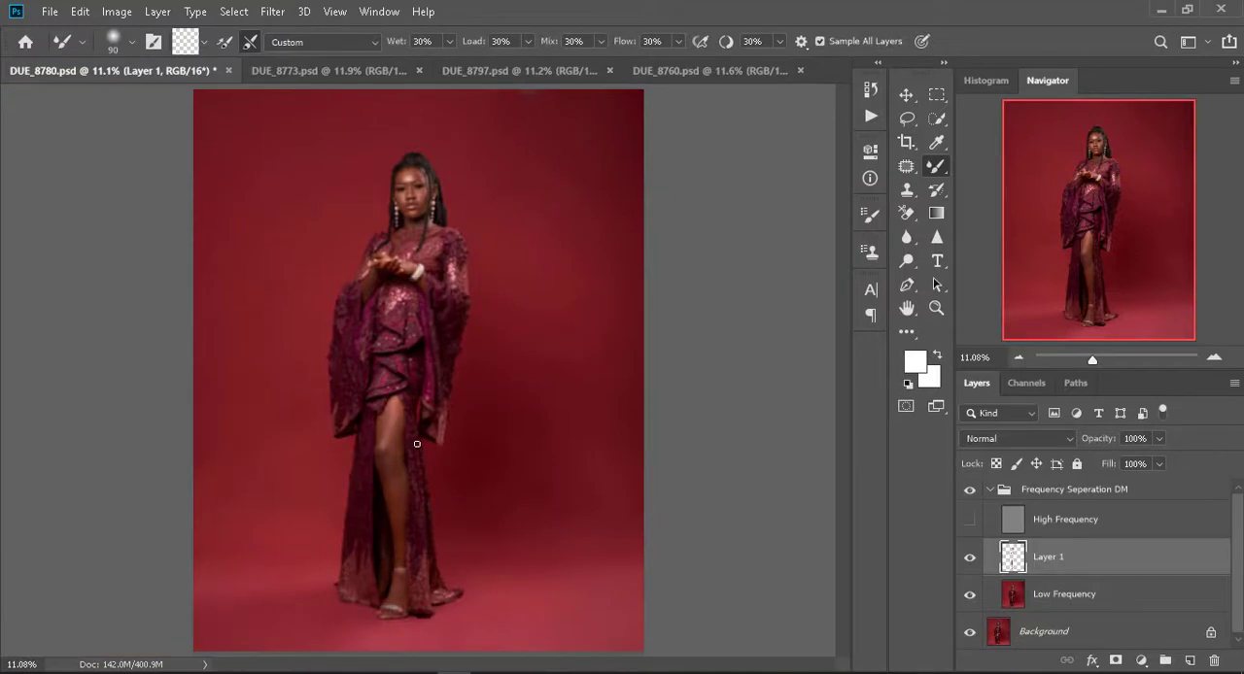
pyautogui.press(']')
pyautogui.press(']')
pyautogui.press(']')
pyautogui.press('[')
pyautogui.press('[')
# - Smooth the skin of the wrist and forearms on Layer 1 with the Mixer Brush at size 80
pyautogui.hotkey('ctrl', '+')
pyautogui.hotkey('ctrl', '+')
pyautogui.hotkey('ctrl', '+')
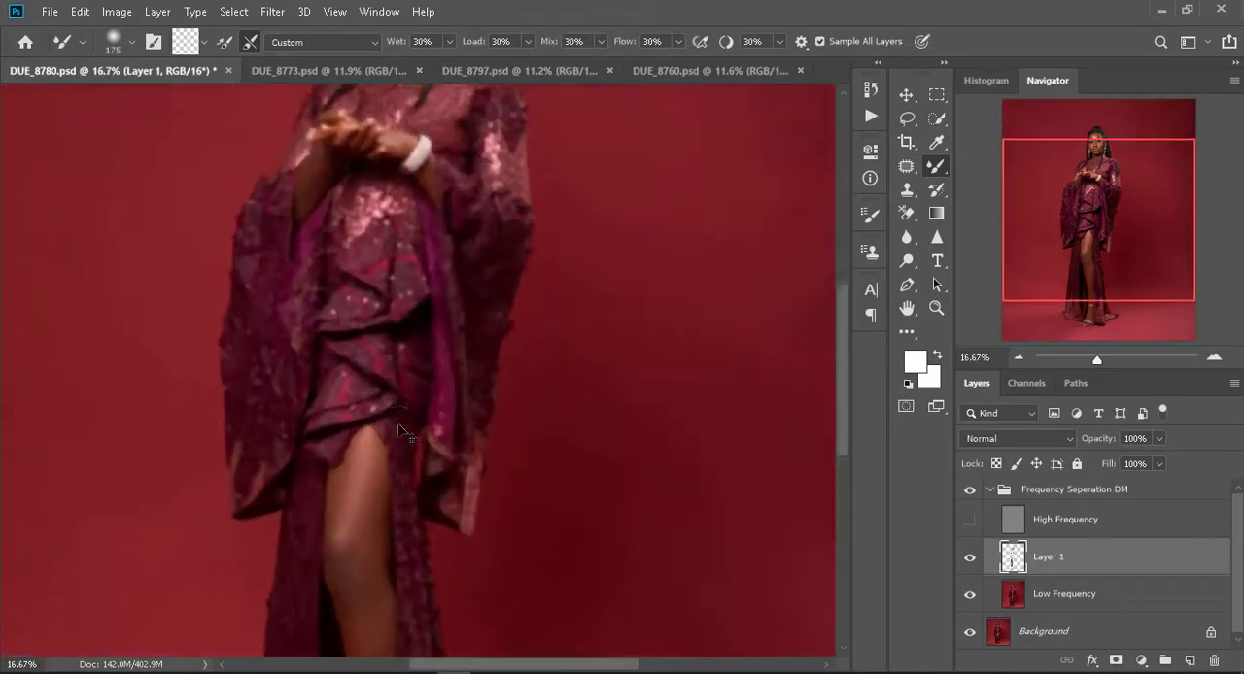
pyautogui.scroll(2, 377, 419)
pyautogui.scroll(2, 377, 419)
pyautogui.hotkey('ctrl', '+')
pyautogui.hotkey('ctrl', '+')
pyautogui.hotkey('ctrl', '+')
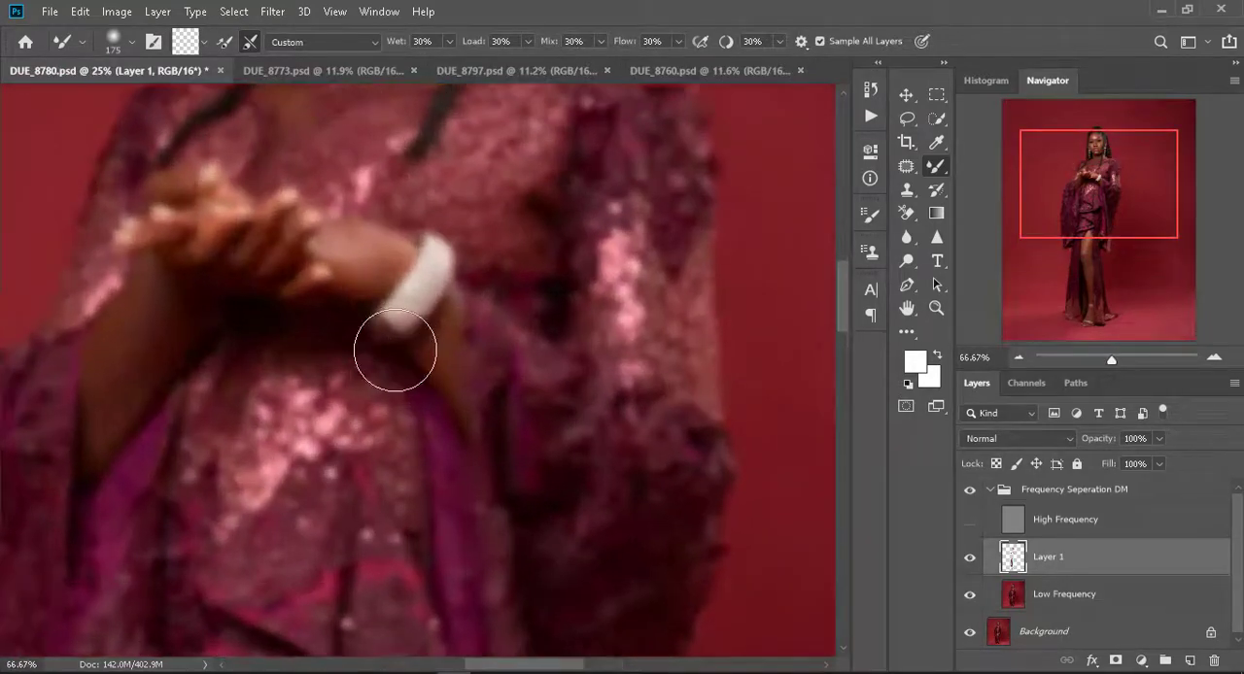
pyautogui.press('[')
pyautogui.press('[')
pyautogui.press('[')
pyautogui.press('[')
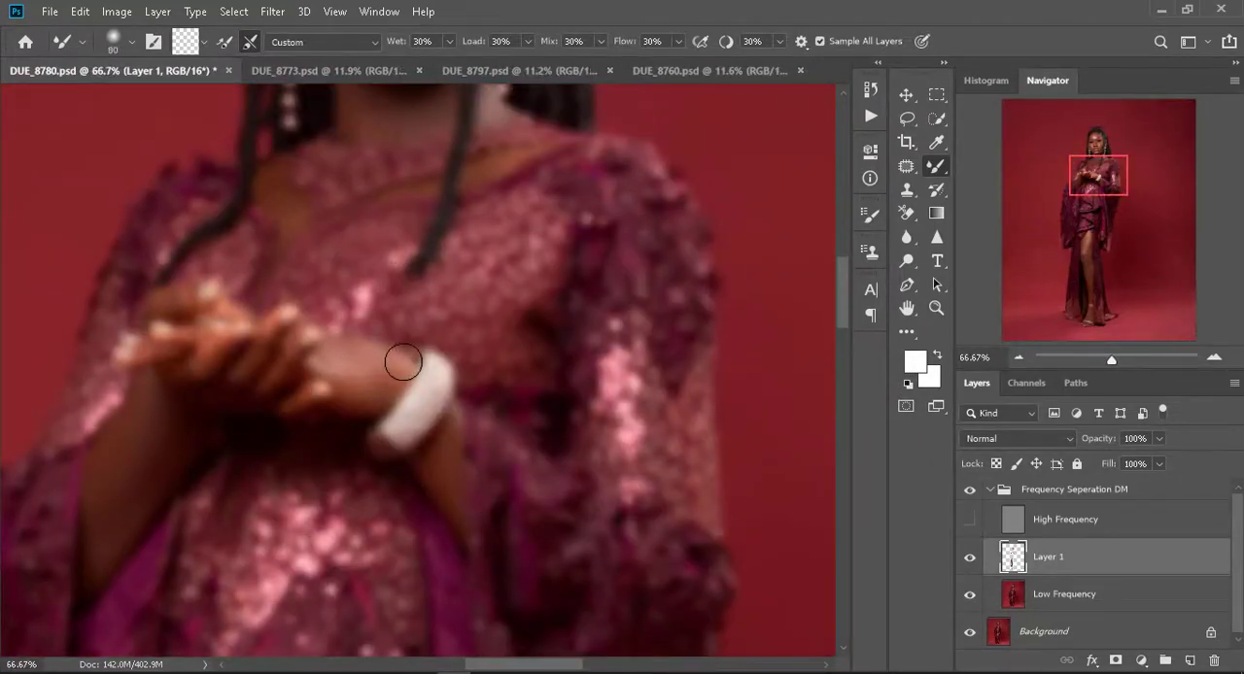
pyautogui.press('[')
pyautogui.scroll(3, 126, 554)
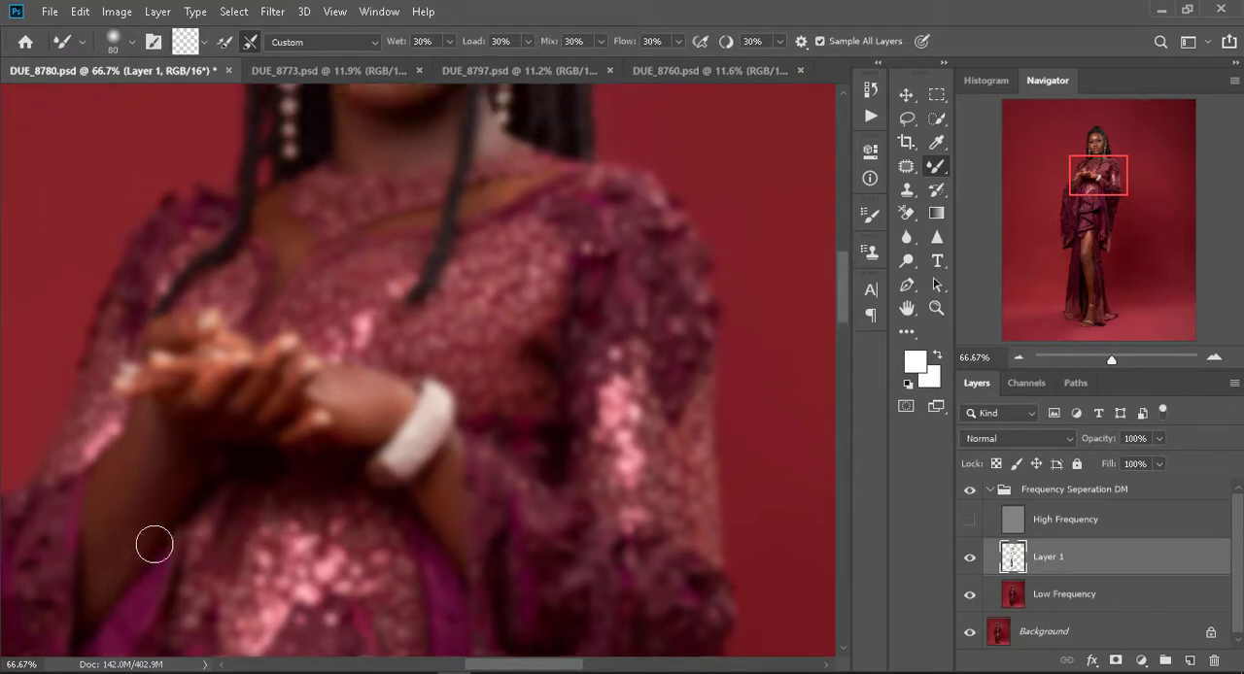
pyautogui.scroll(2, 345, 362)
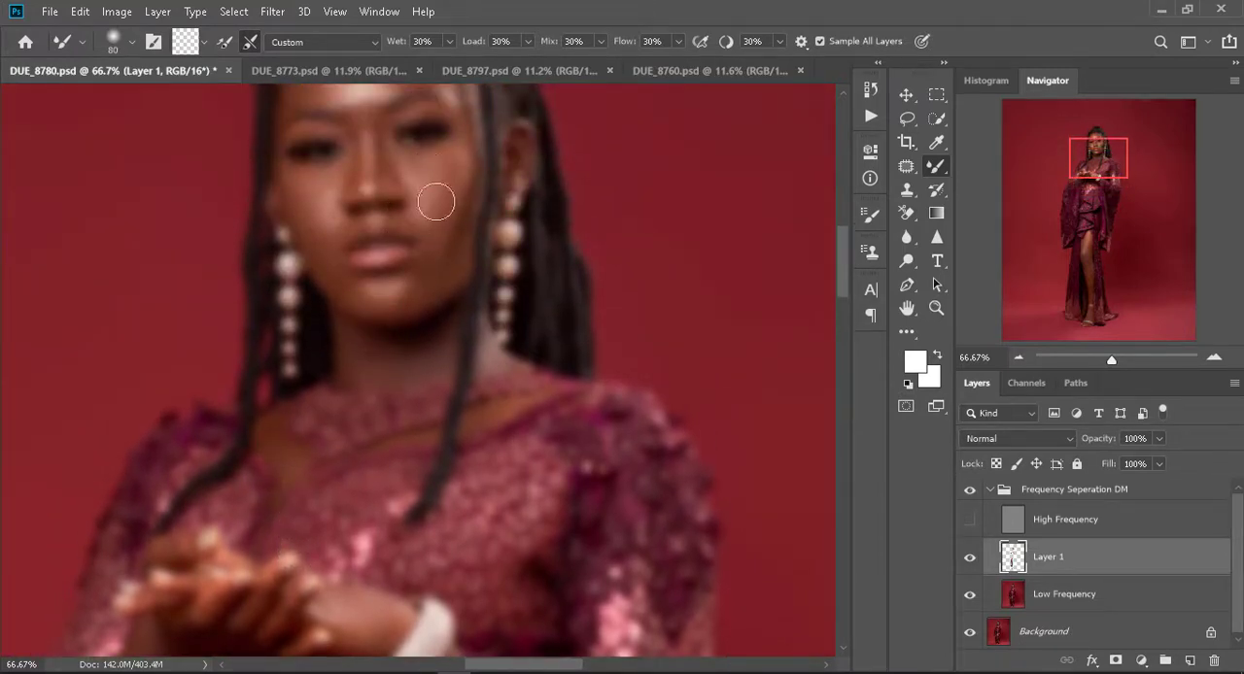
# - Show the High Frequency layer and make it the active layer for retouching with the Clone Stamp
pyautogui.click(969, 519)
pyautogui.scroll(3, 447, 321)
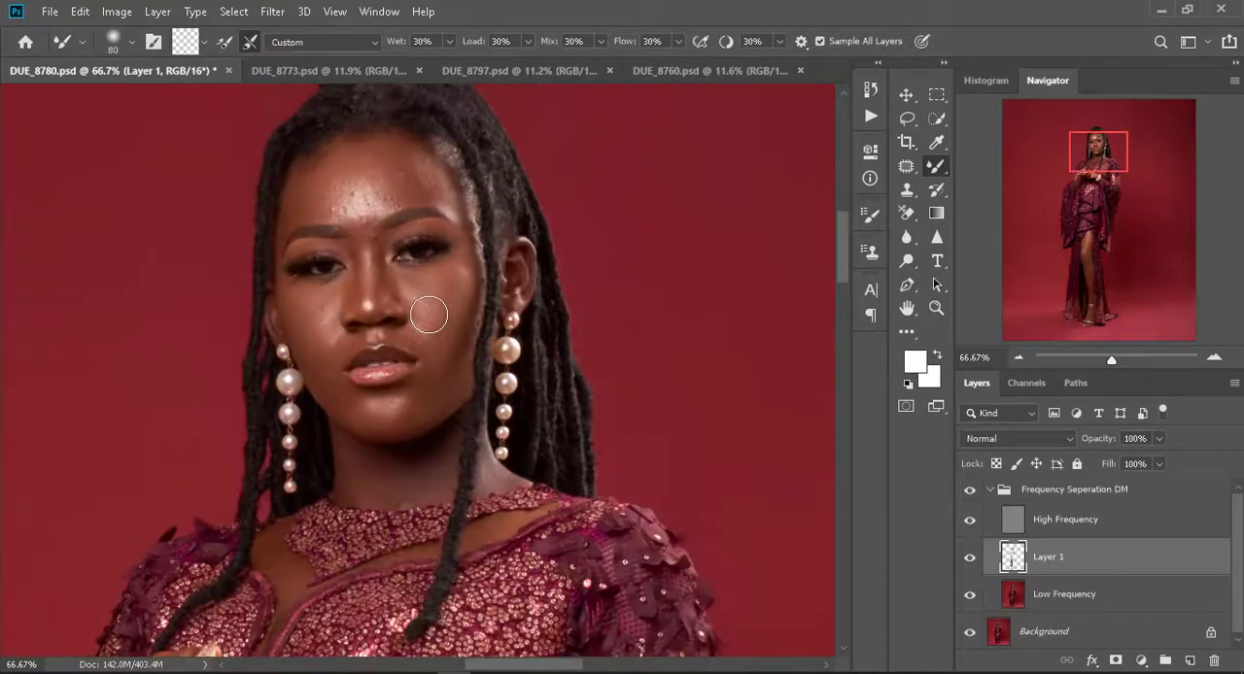
pyautogui.click(1019, 523)
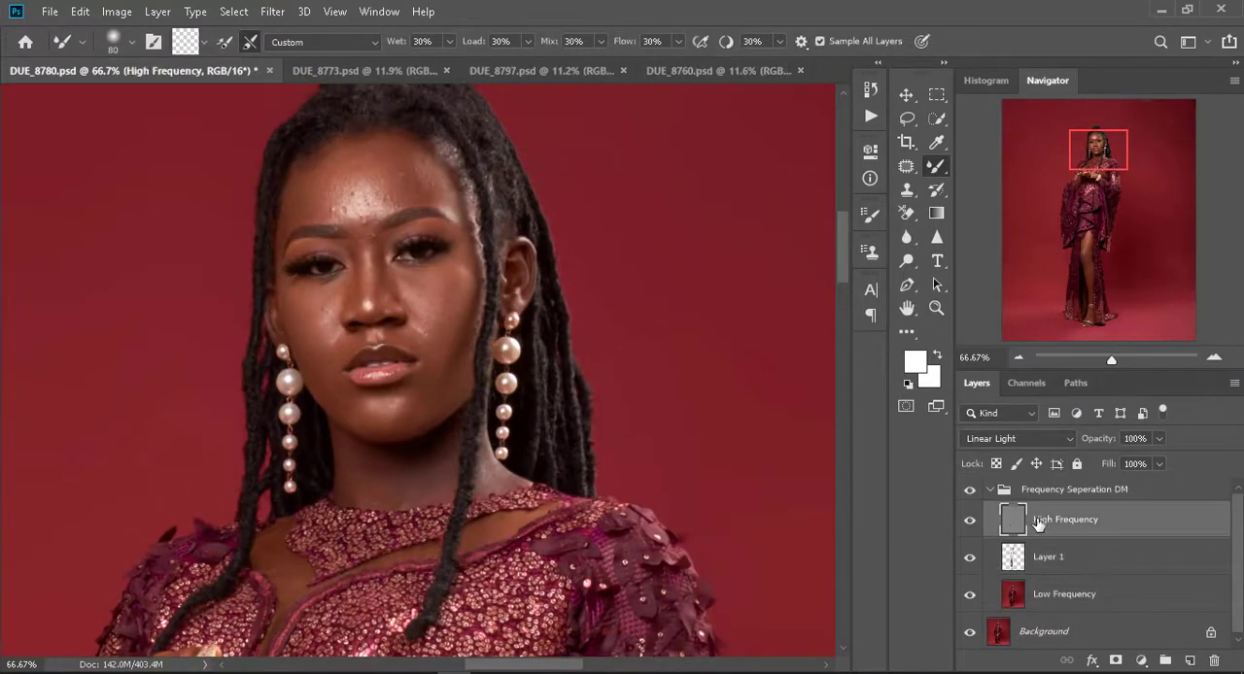
pyautogui.click(907, 190)
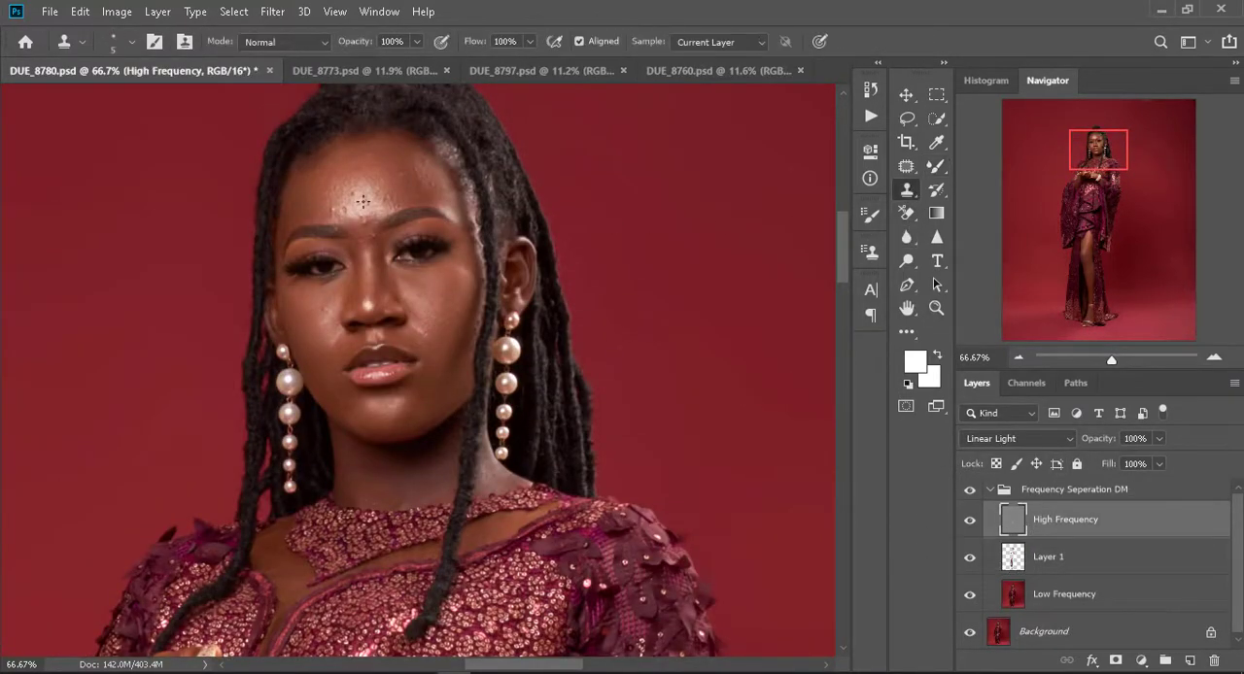
# - Clone out the bumps and blemishes on the shiny centre of the forehead with the Clone Stamp at size 3
pyautogui.hotkey('ctrl', '+')
pyautogui.hotkey('ctrl', '+')
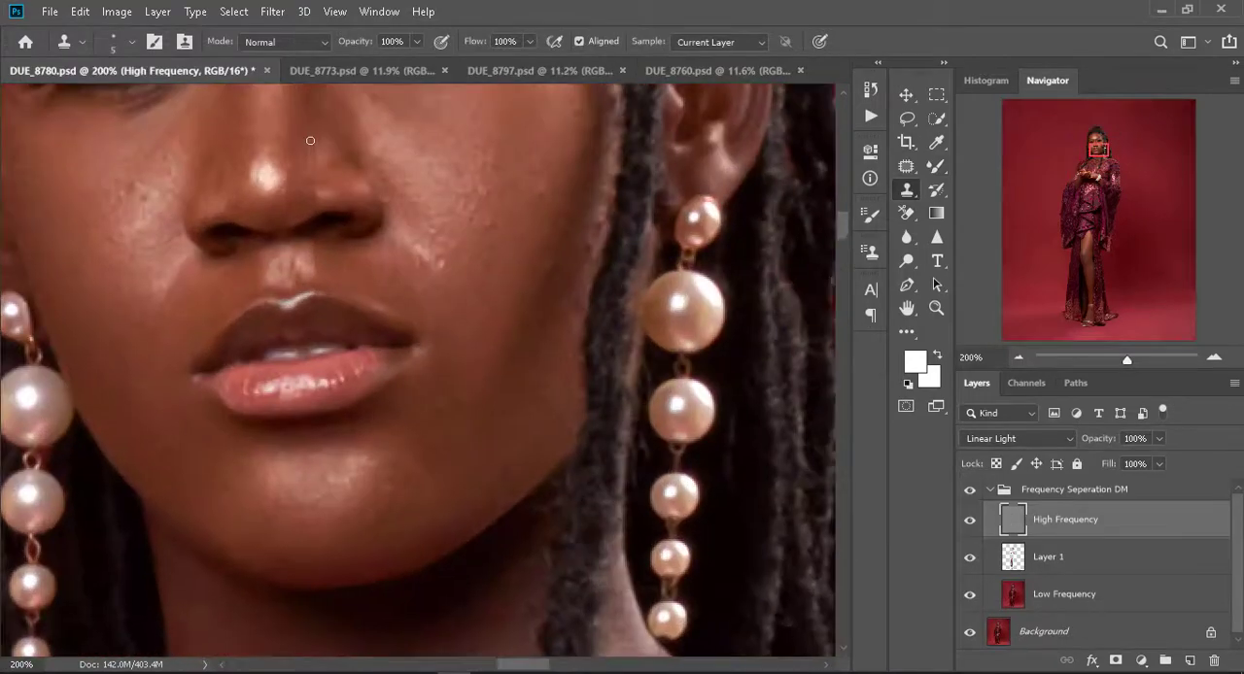
pyautogui.scroll(3, 331, 175)
pyautogui.scroll(2, 235, 197)
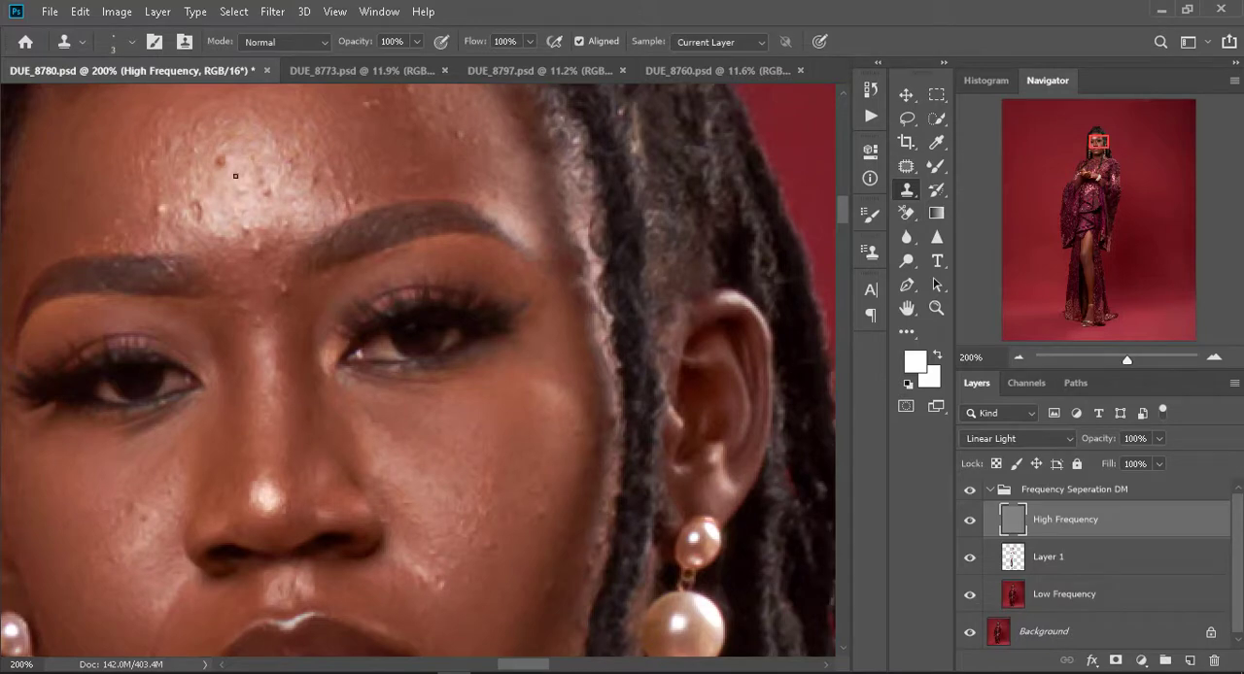
pyautogui.scroll(3, 188, 121)
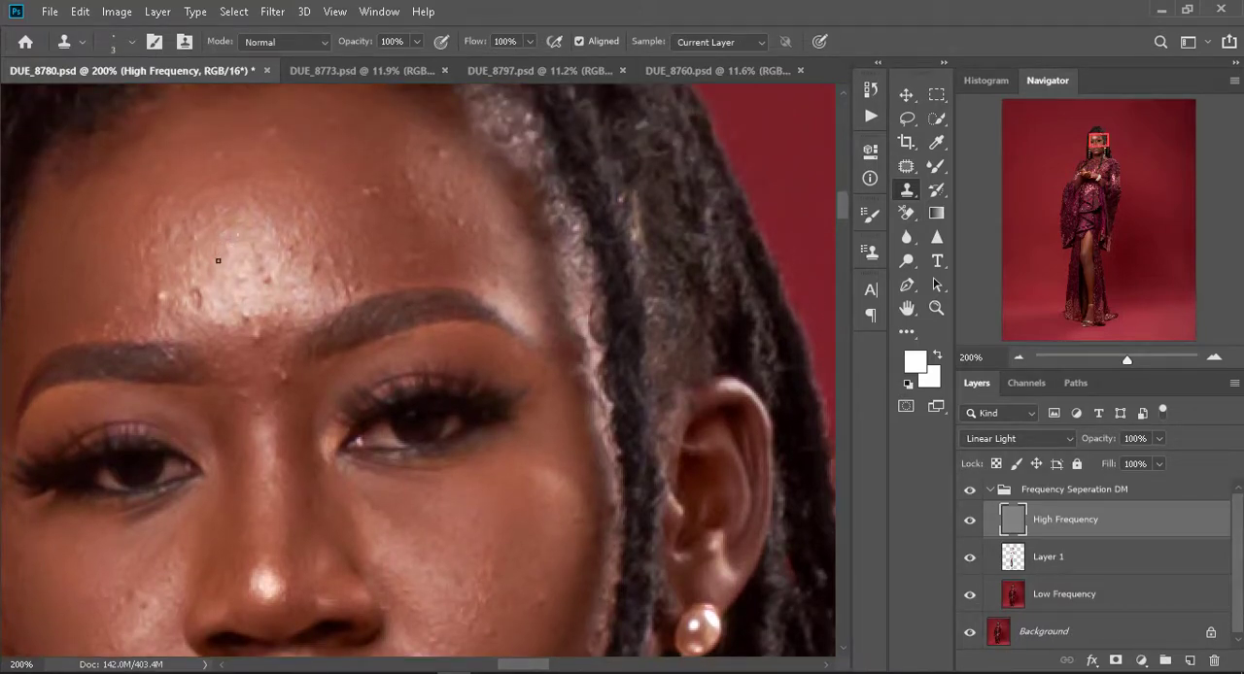
pyautogui.keyDown('alt'); pyautogui.click(236, 249); pyautogui.keyUp('alt')
pyautogui.keyDown('alt'); pyautogui.click(250, 221); pyautogui.keyUp('alt')
pyautogui.keyDown('alt'); pyautogui.click(250, 275); pyautogui.keyUp('alt')
pyautogui.moveTo(263, 333)
pyautogui.mouseDown()
pyautogui.moveTo(262, 320)
pyautogui.moveTo(198, 315)
pyautogui.moveTo(198, 299)
pyautogui.moveTo(157, 301)
pyautogui.mouseUp()
pyautogui.keyDown('alt'); pyautogui.click(213, 314); pyautogui.keyUp('alt')
pyautogui.keyDown('alt'); pyautogui.click(227, 264); pyautogui.keyUp('alt')
pyautogui.keyDown('alt'); pyautogui.click(214, 243); pyautogui.keyUp('alt')
pyautogui.moveTo(201, 225); pyautogui.dragTo(193, 245)
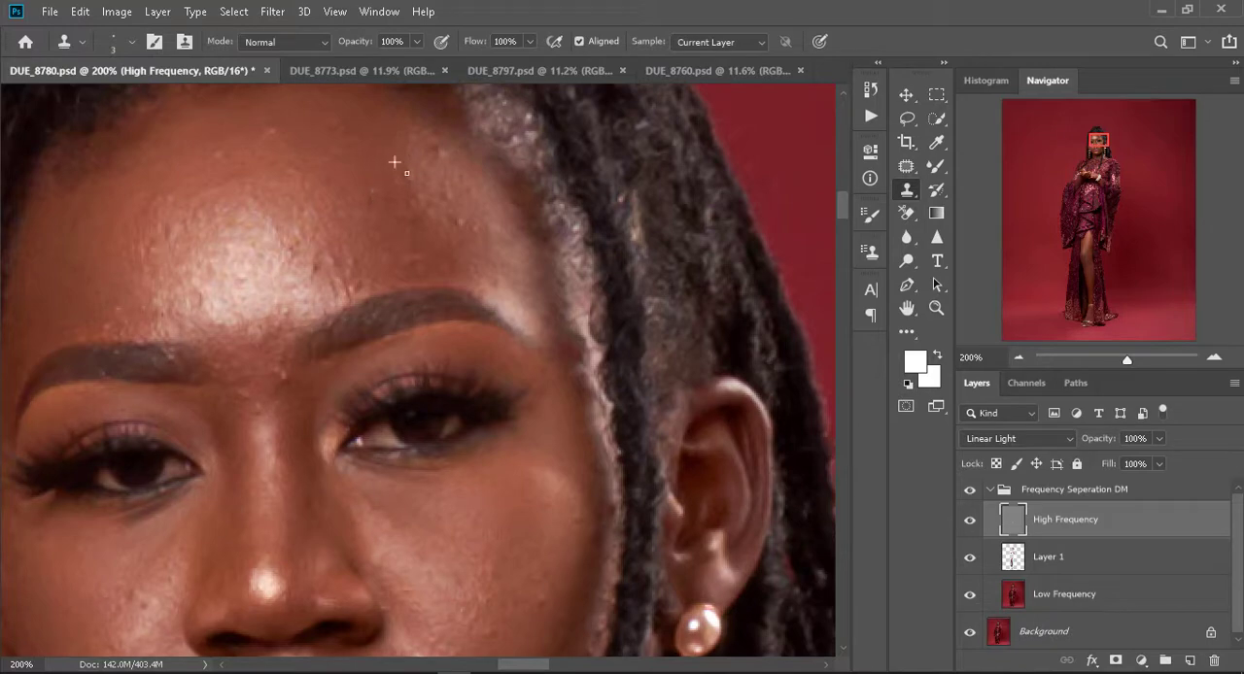
# - Clone away the remaining spots on the upper forehead and beside its highlight at size 3
pyautogui.click(456, 183)
pyautogui.keyDown('alt'); pyautogui.click(311, 220); pyautogui.keyUp('alt')
pyautogui.moveTo(311, 271); pyautogui.dragTo(310, 267)
pyautogui.scroll(-2, 303, 258)
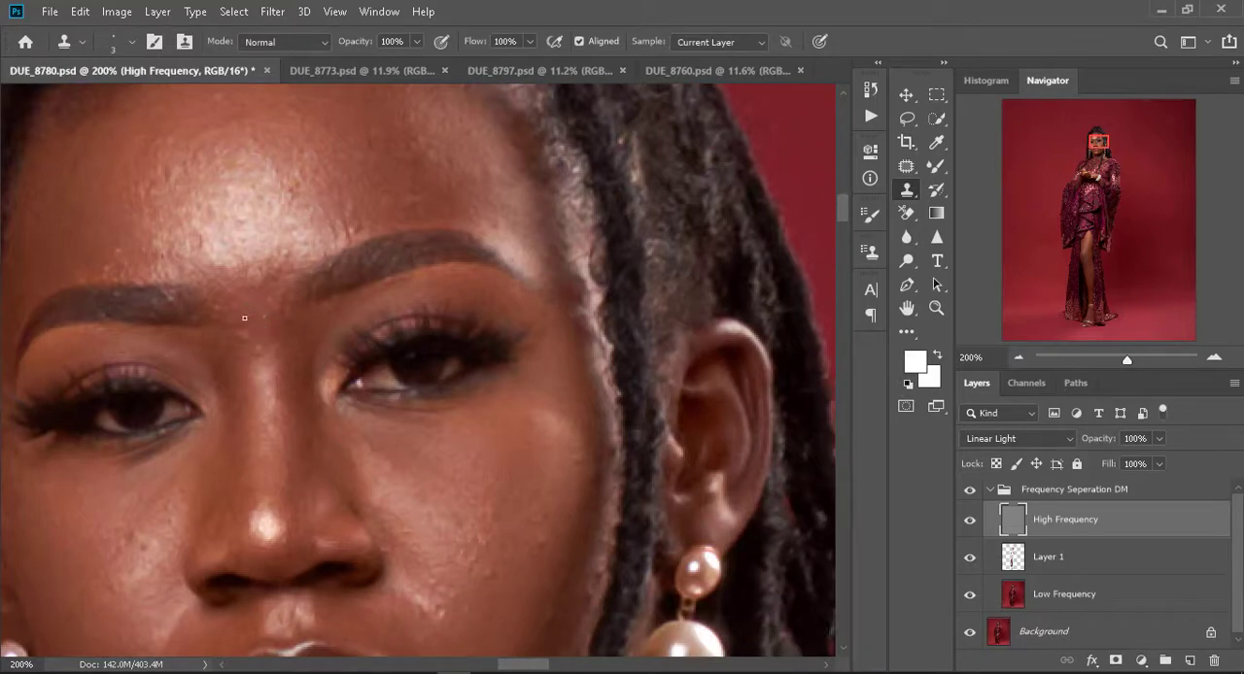
# - Clean the texture blemishes on the cheeks beside the nose with the Clone Stamp at size 3
pyautogui.scroll(-5, 422, 431)
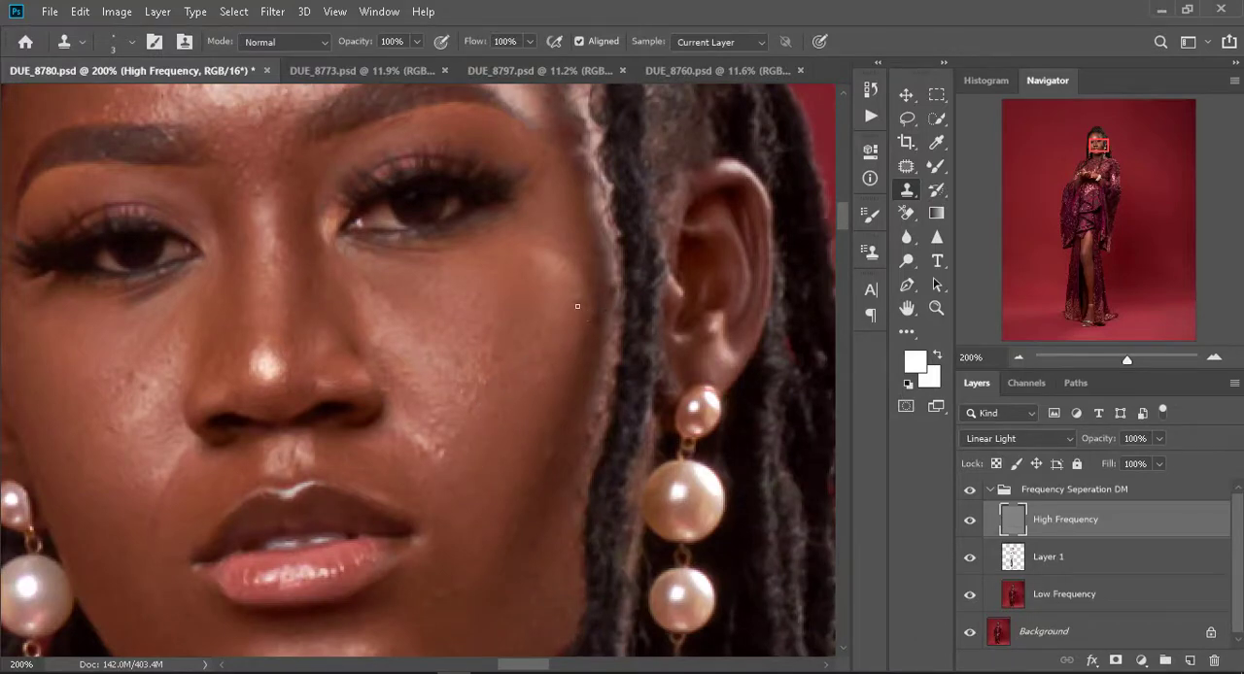
pyautogui.moveTo(148, 351); pyautogui.dragTo(251, 296)
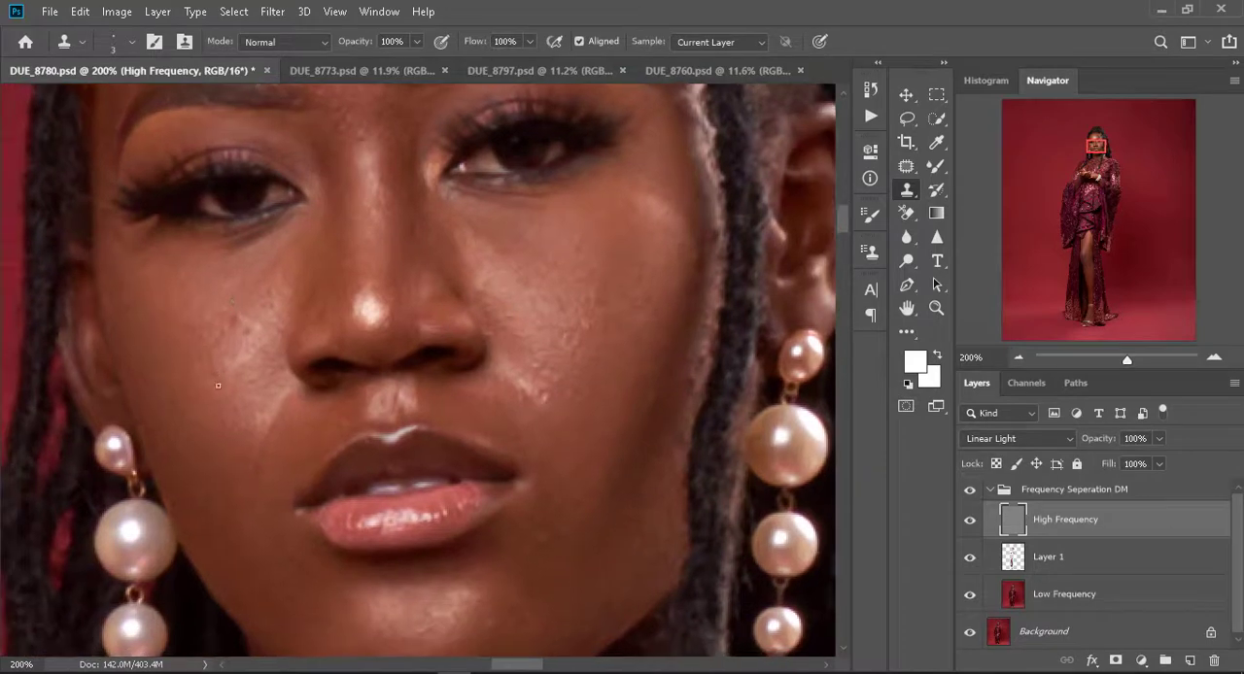
pyautogui.keyDown('alt'); pyautogui.click(247, 371); pyautogui.keyUp('alt')
pyautogui.click(245, 326)
pyautogui.moveTo(542, 437); pyautogui.dragTo(489, 317)
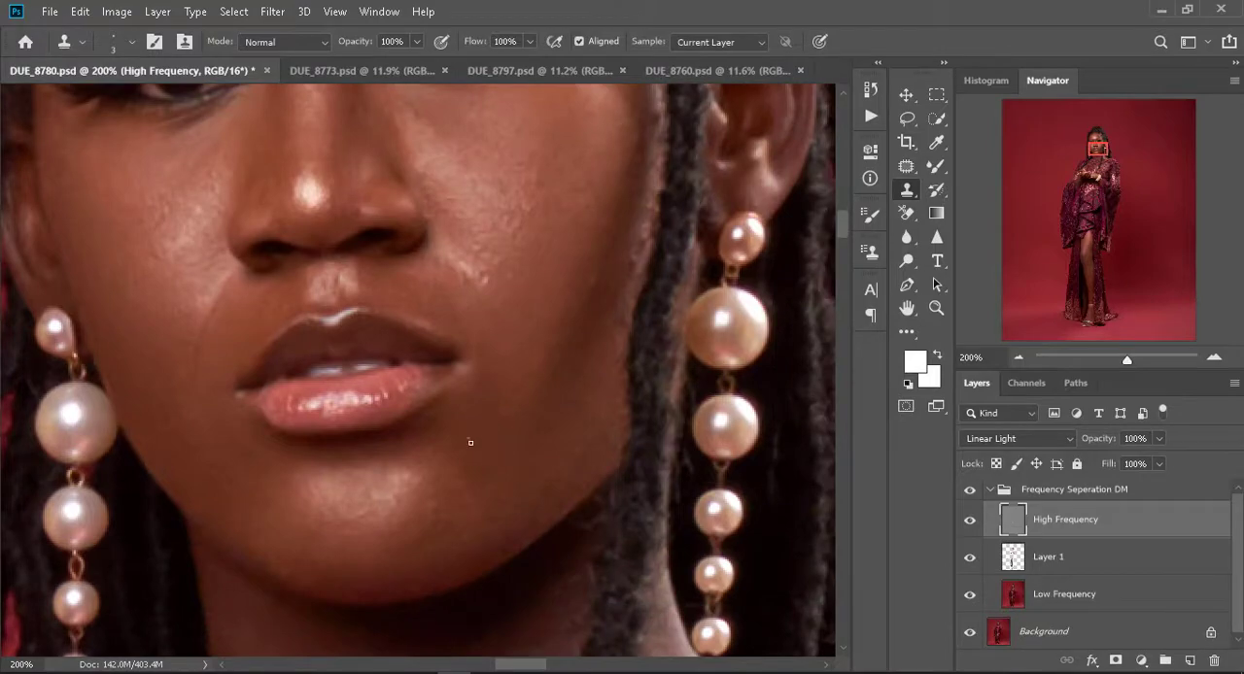
# - Compare the whole figure with and without the Frequency Seperation DM group
pyautogui.hotkey('ctrl', '0')
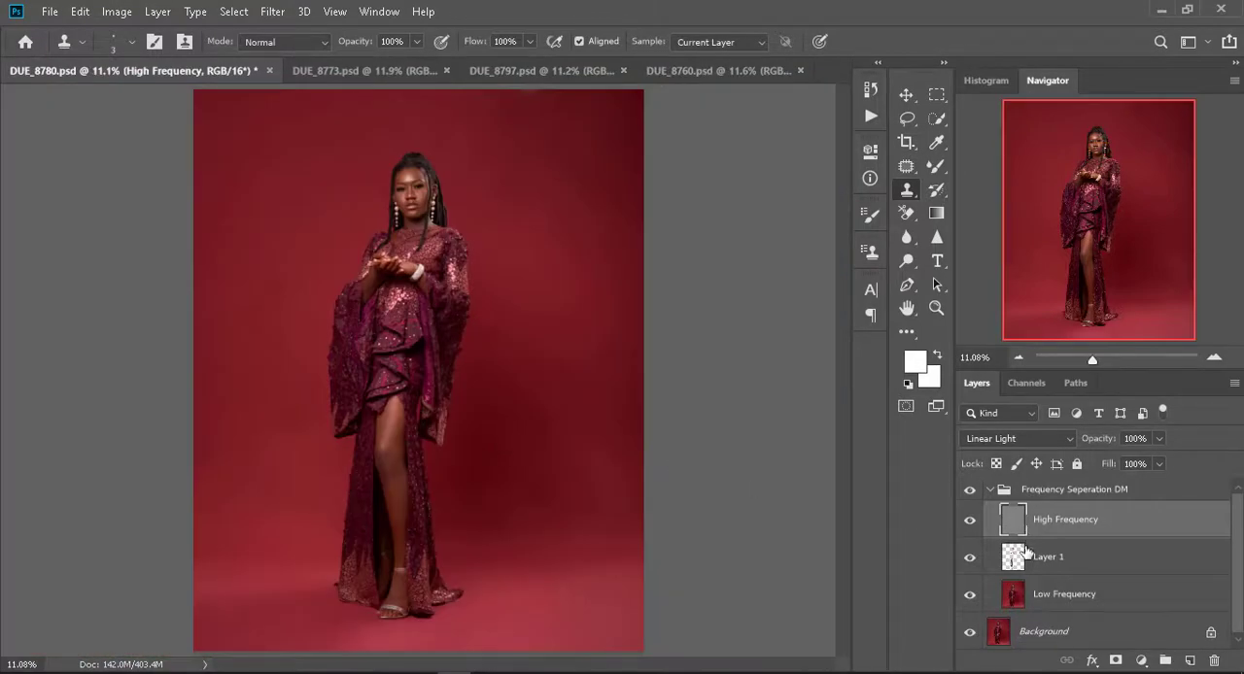
pyautogui.click(977, 494)
pyautogui.scroll(10, 525, 452)
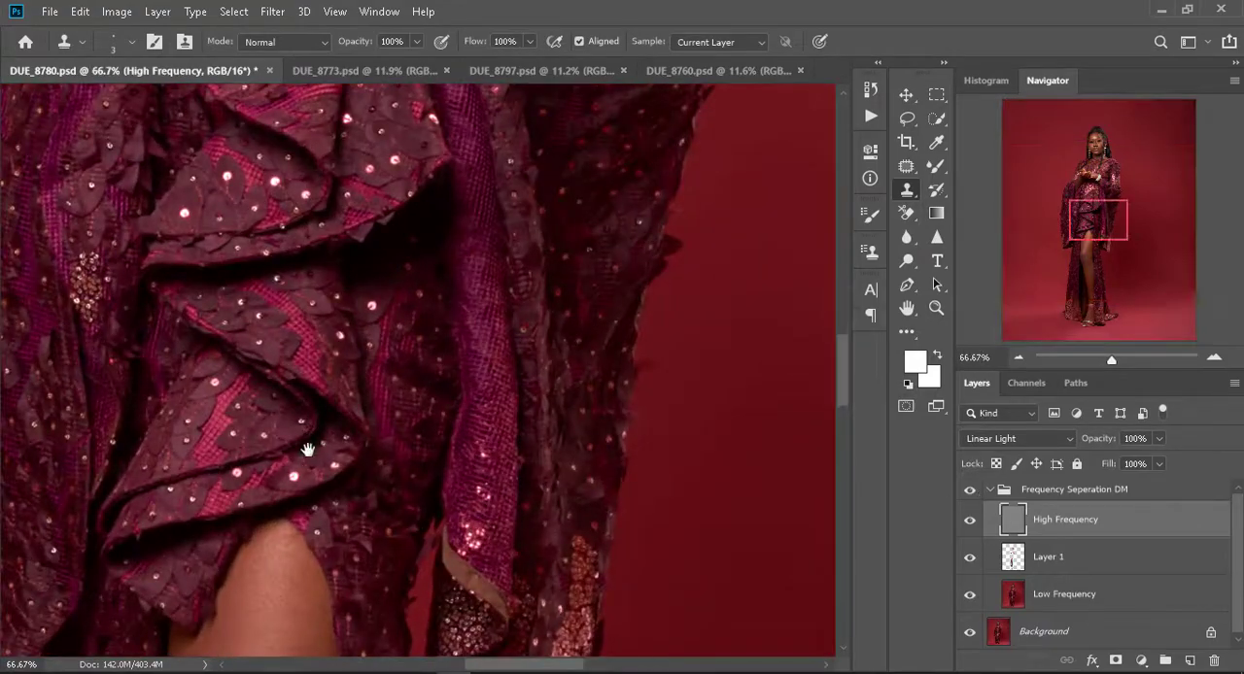
# - Clone out skin marks on the front leg from the knee down to the top of the foot
pyautogui.moveTo(300, 515); pyautogui.dragTo(333, 219)
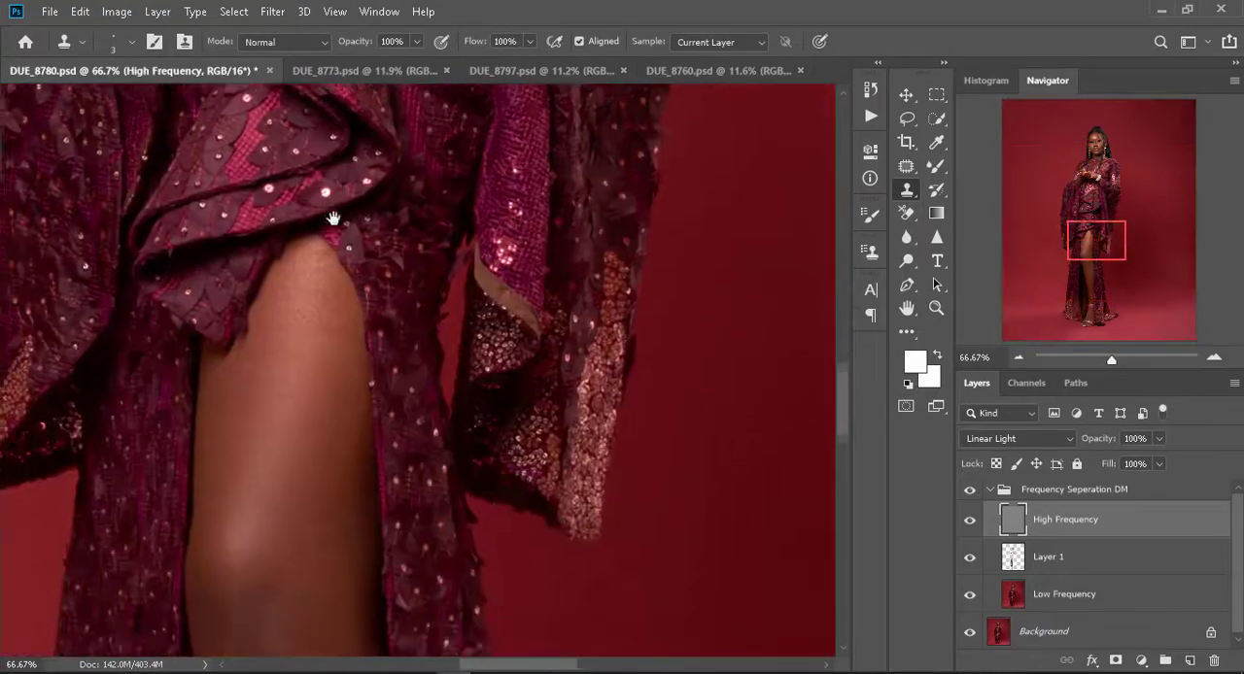
pyautogui.moveTo(322, 472); pyautogui.dragTo(292, 373)
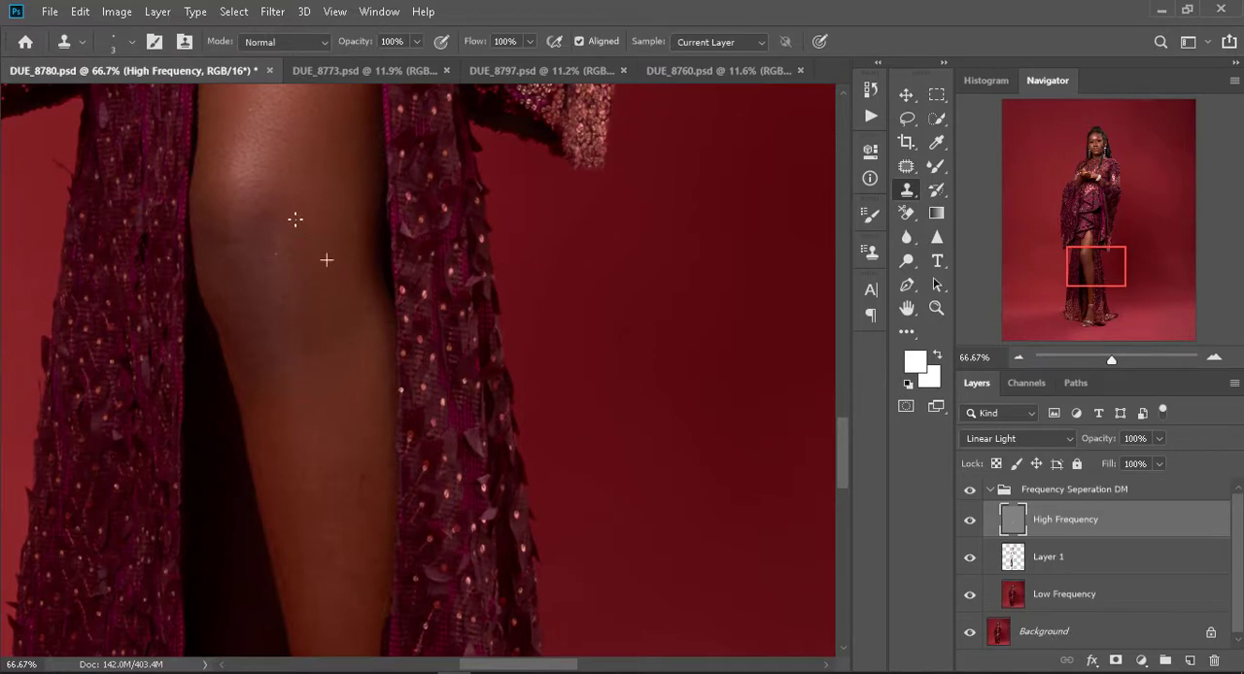
pyautogui.moveTo(305, 354); pyautogui.dragTo(278, 157)
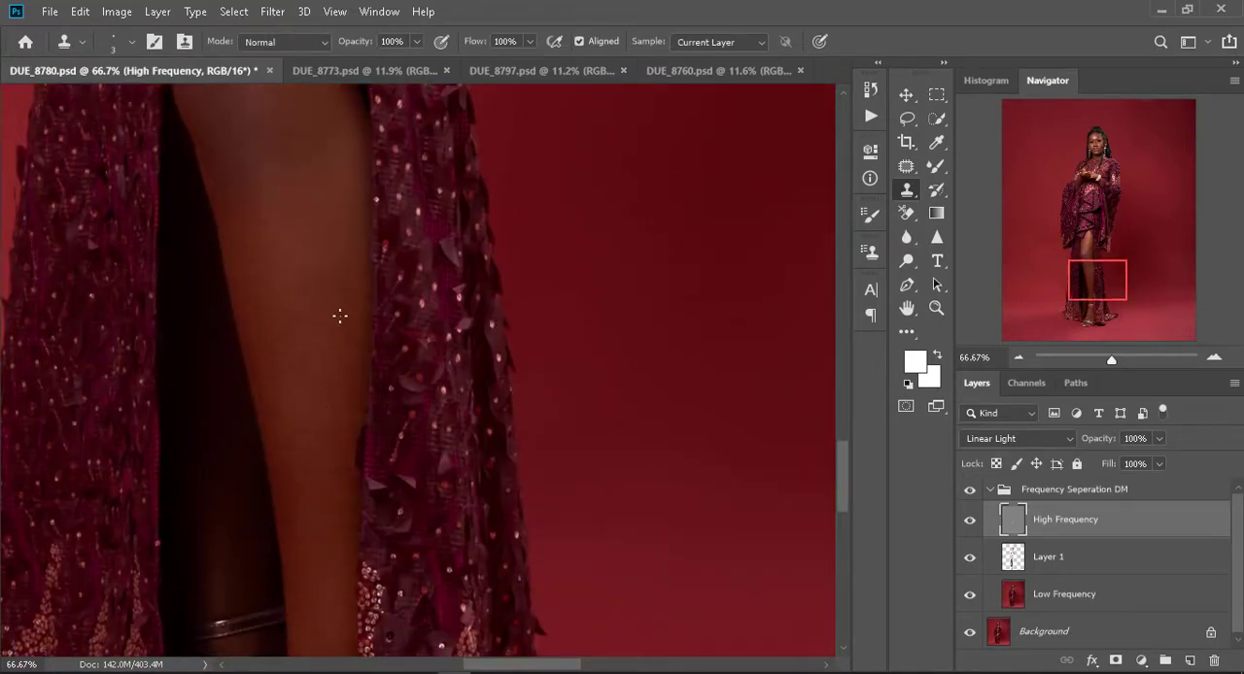
pyautogui.moveTo(307, 426); pyautogui.dragTo(336, 307)
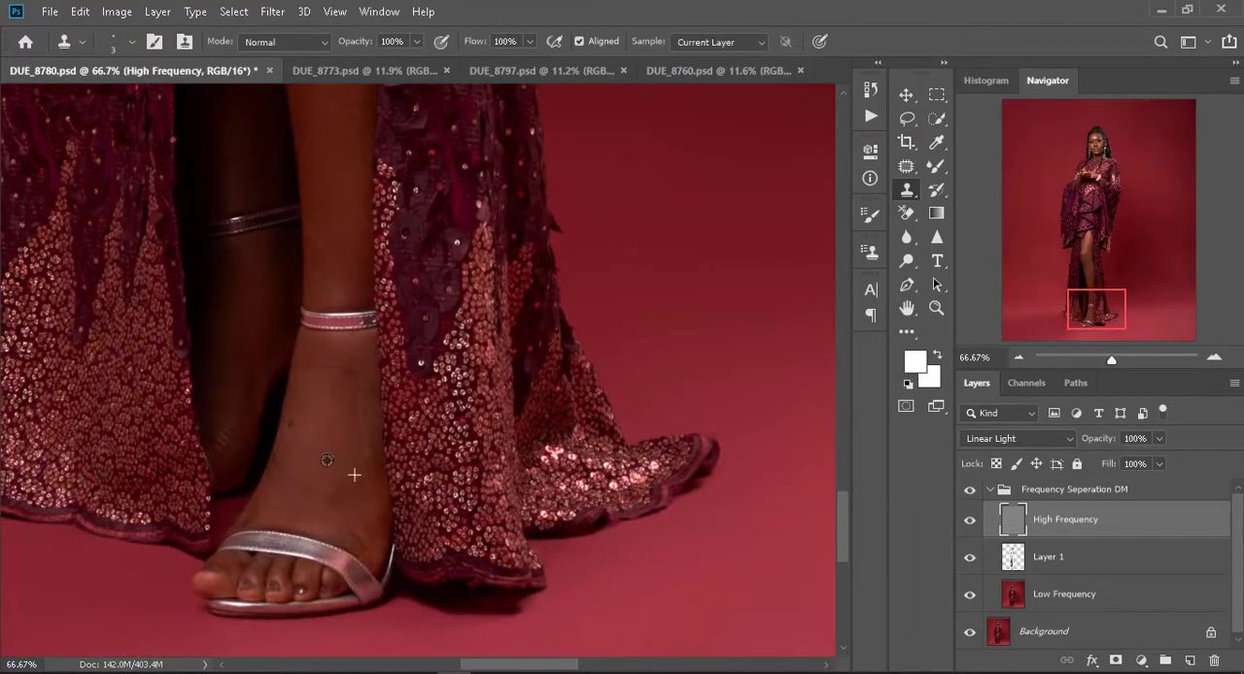
pyautogui.keyDown('alt'); pyautogui.click(327, 428); pyautogui.keyUp('alt')
pyautogui.moveTo(344, 471); pyautogui.dragTo(347, 490)
# - Return to the face, hide the High Frequency layer, and make Layer 1 active with the Mixer Brush
pyautogui.moveTo(335, 450); pyautogui.dragTo(339, 527)
pyautogui.moveTo(334, 371); pyautogui.dragTo(342, 627)
pyautogui.moveTo(299, 293); pyautogui.dragTo(327, 652)
pyautogui.moveTo(328, 319); pyautogui.dragTo(313, 503)
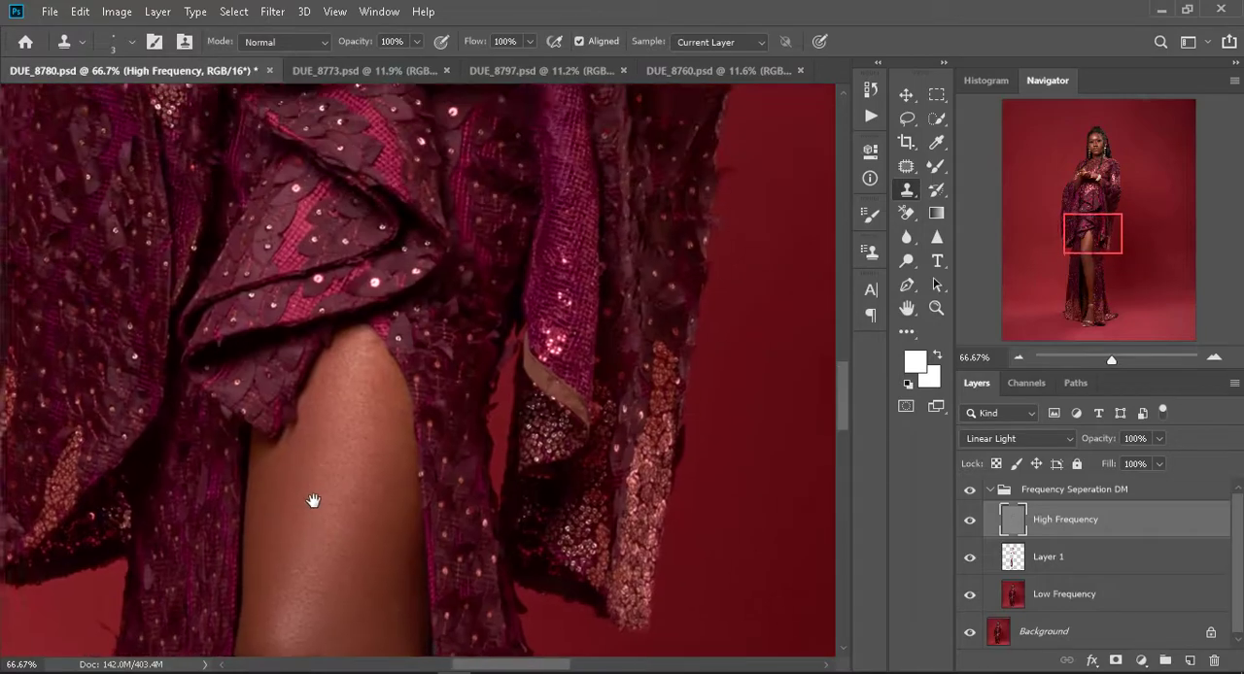
pyautogui.moveTo(331, 301); pyautogui.dragTo(347, 652)
pyautogui.moveTo(360, 243); pyautogui.dragTo(402, 659)
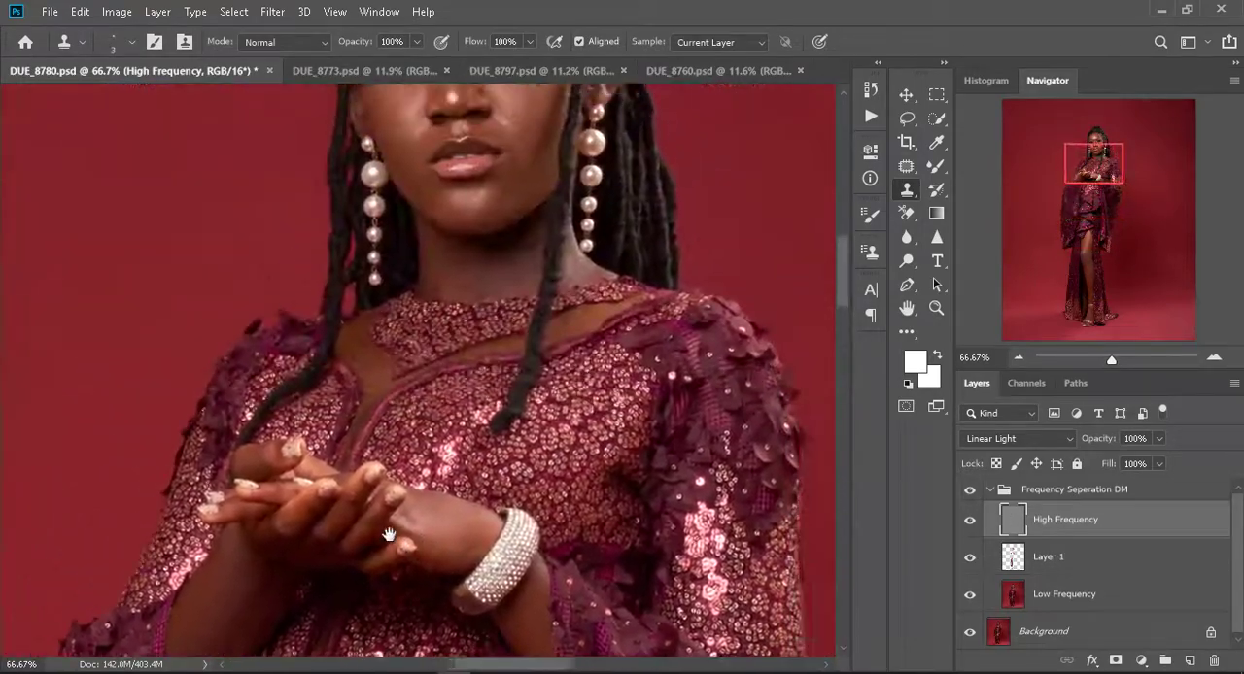
pyautogui.moveTo(526, 148); pyautogui.dragTo(462, 442)
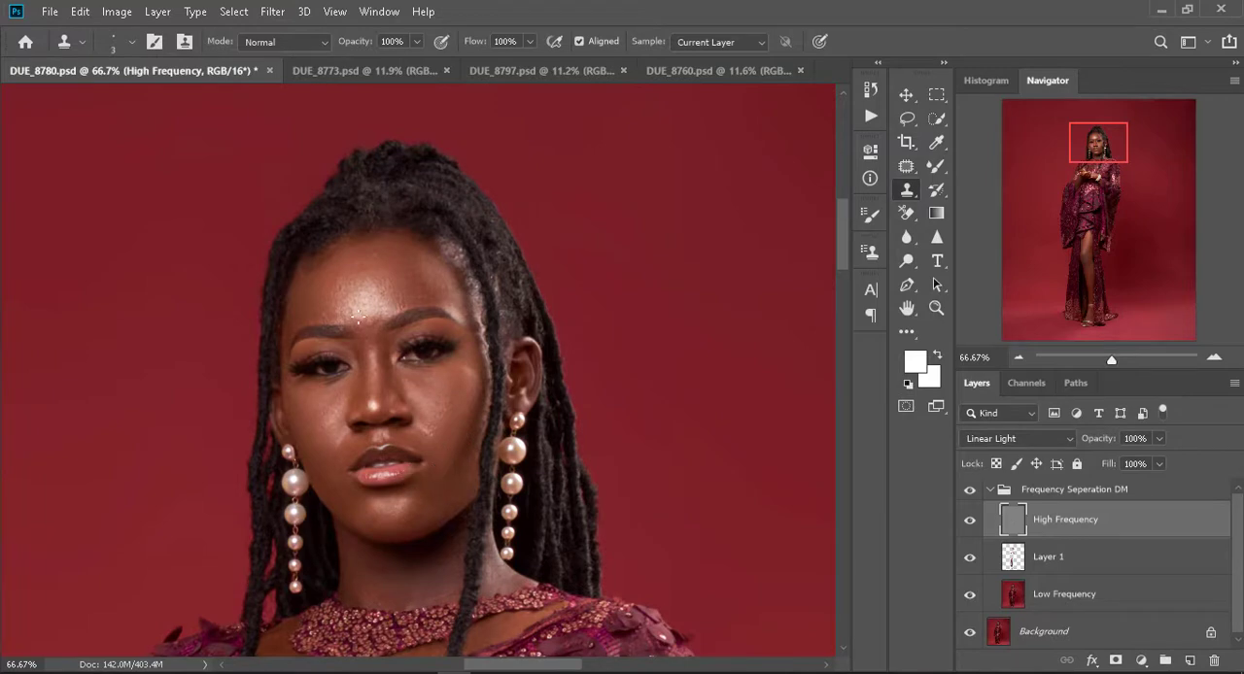
pyautogui.click(970, 522)
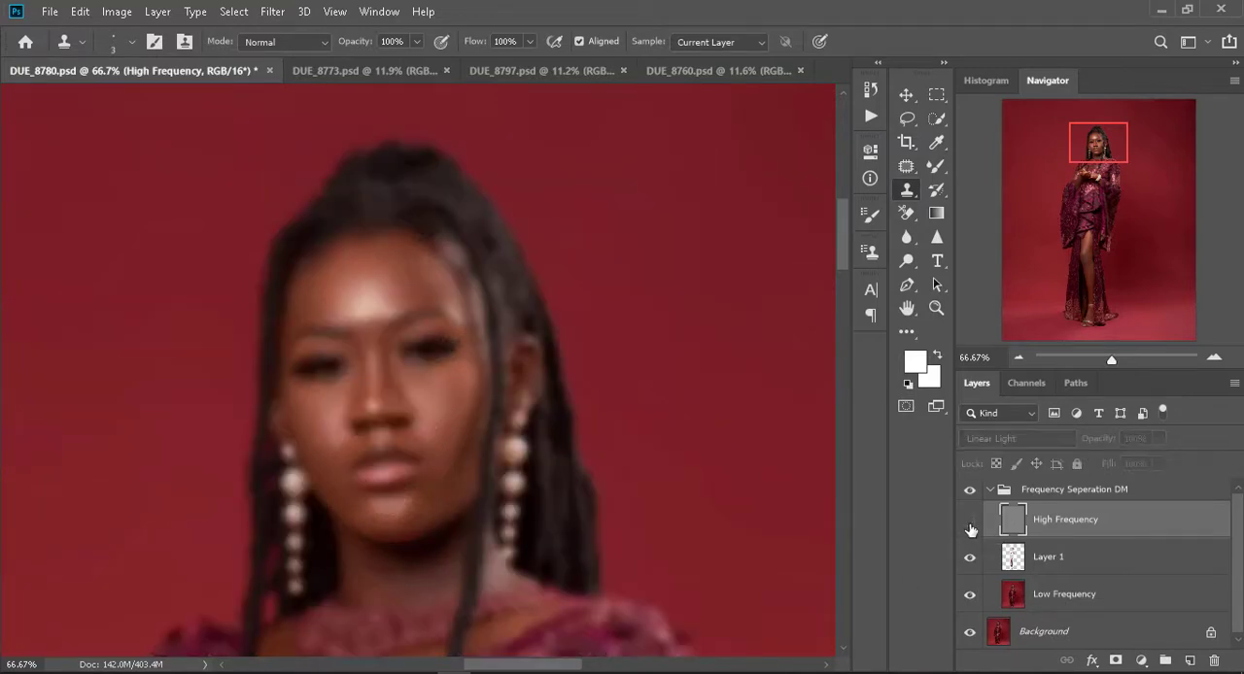
pyautogui.click(1013, 558)
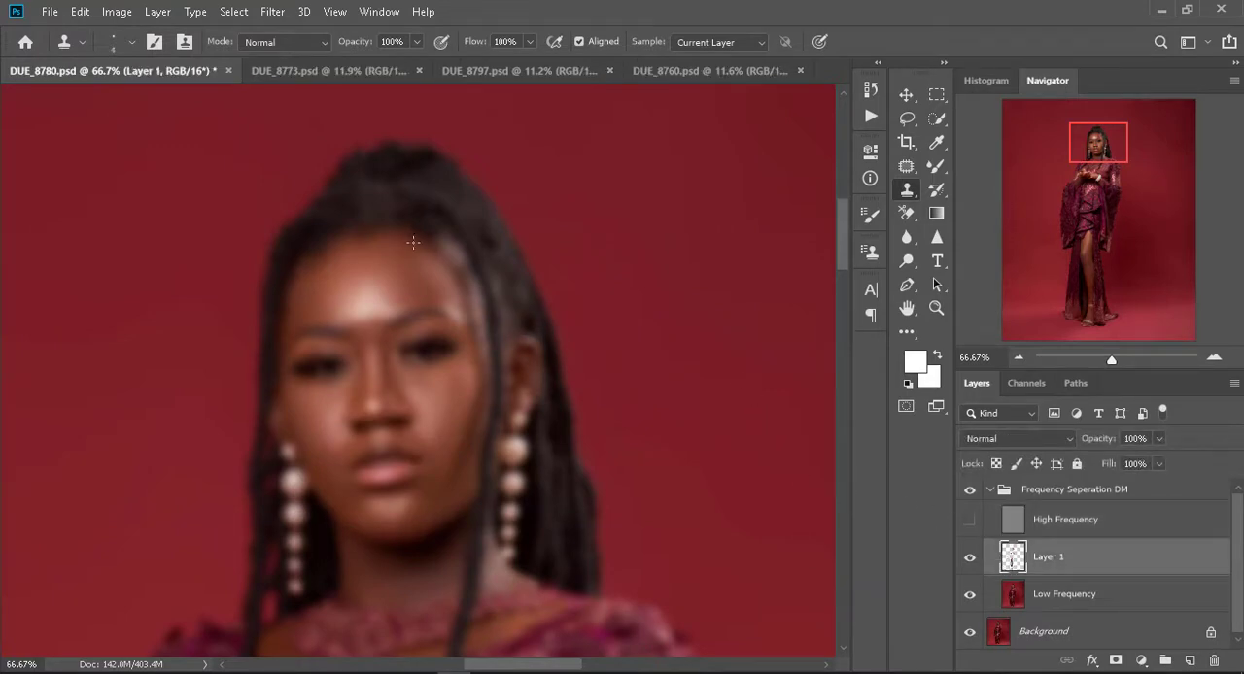
pyautogui.click(936, 166)
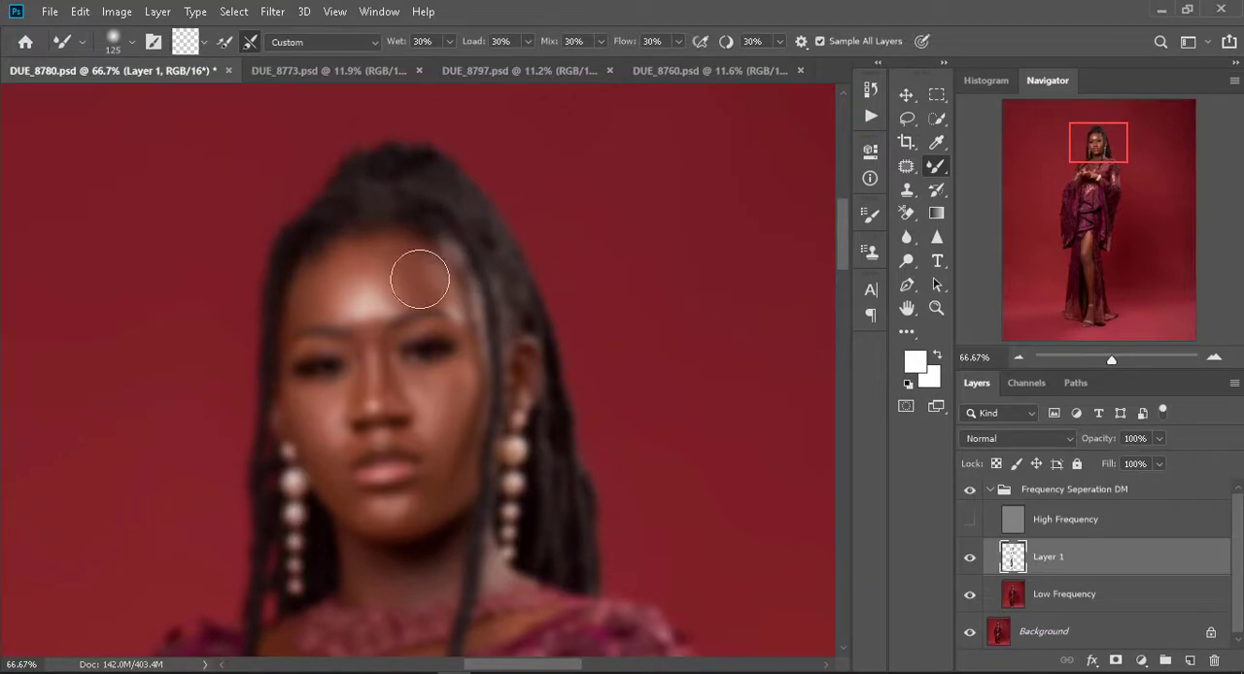
# - Smooth the tones of the forehead, mouth area and cheek with the Mixer Brush at sizes 90 and 80
pyautogui.press('[')
pyautogui.press('[')
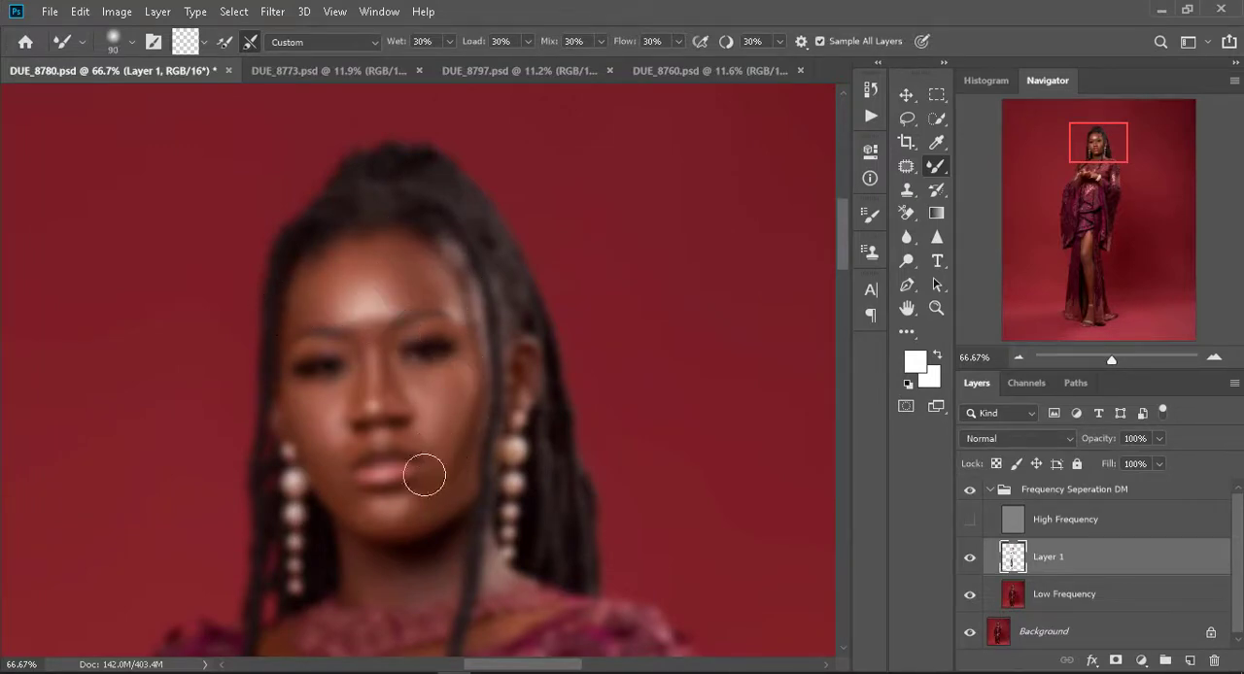
pyautogui.press('[')
pyautogui.press('[')
pyautogui.press('[')
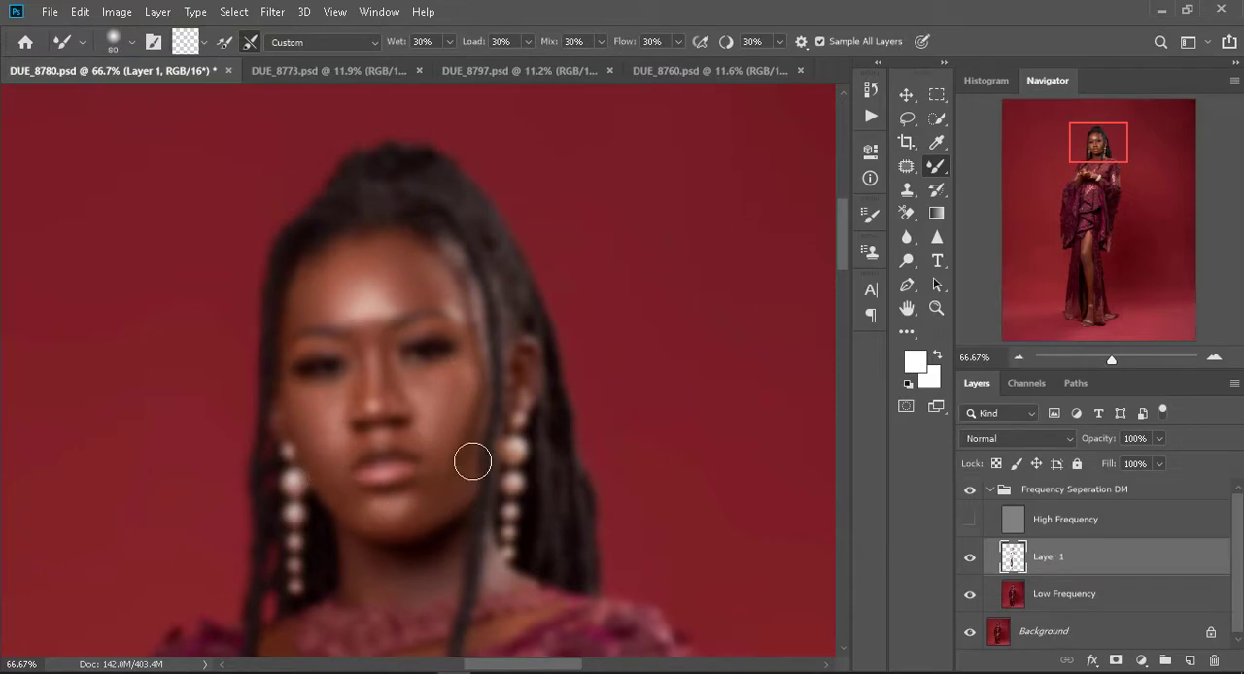
# - Blend the skin under the chin, on the neck and at the neckline with the Mixer Brush at size 70
pyautogui.scroll(-2, 472, 461)
pyautogui.press(']')
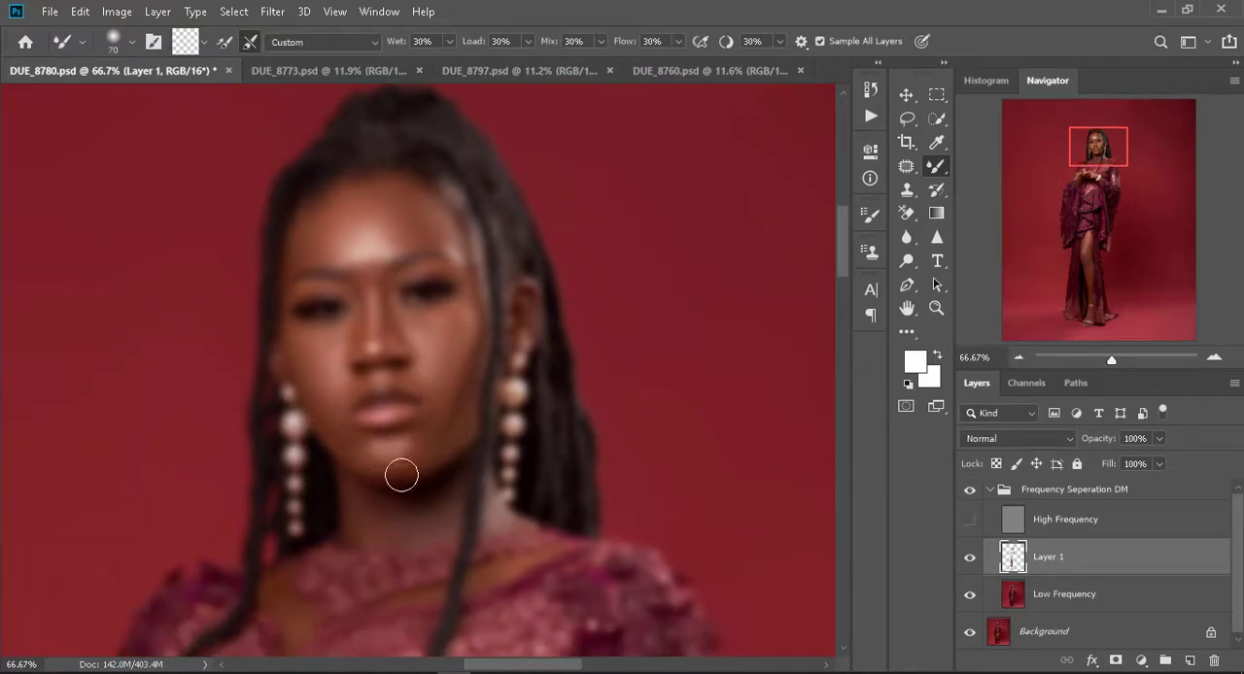
pyautogui.scroll(-1, 449, 487)
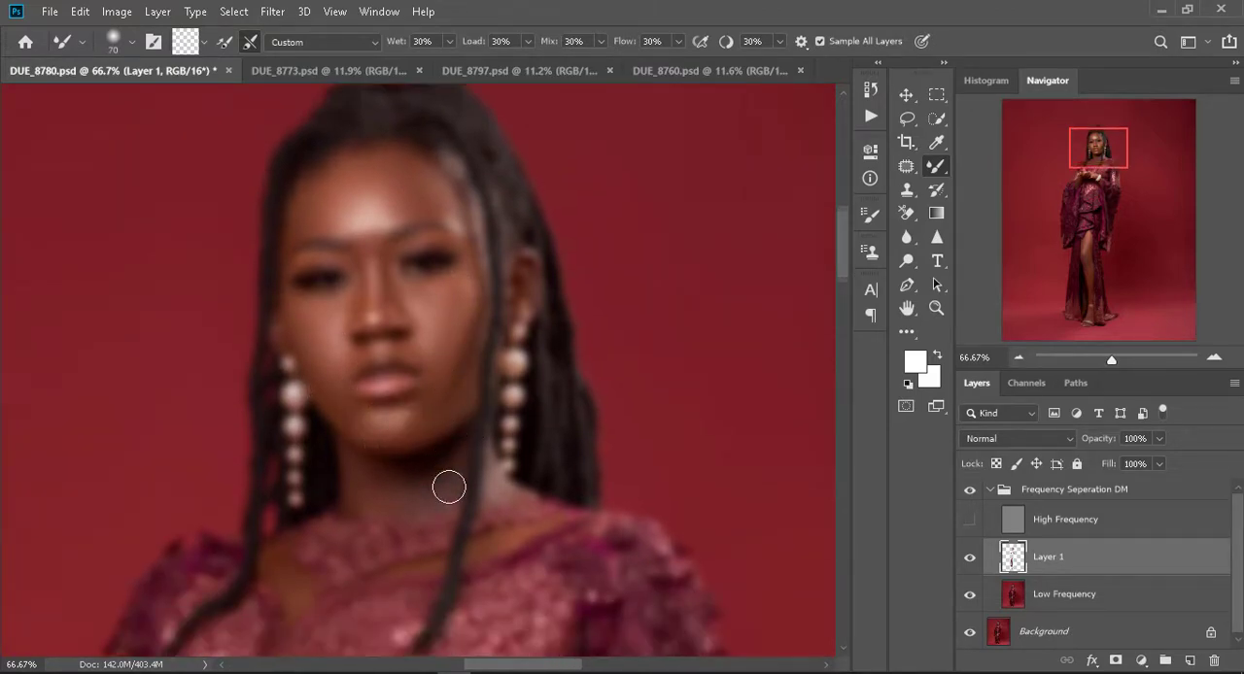
pyautogui.scroll(-2, 449, 487)
pyautogui.scroll(-1, 516, 477)
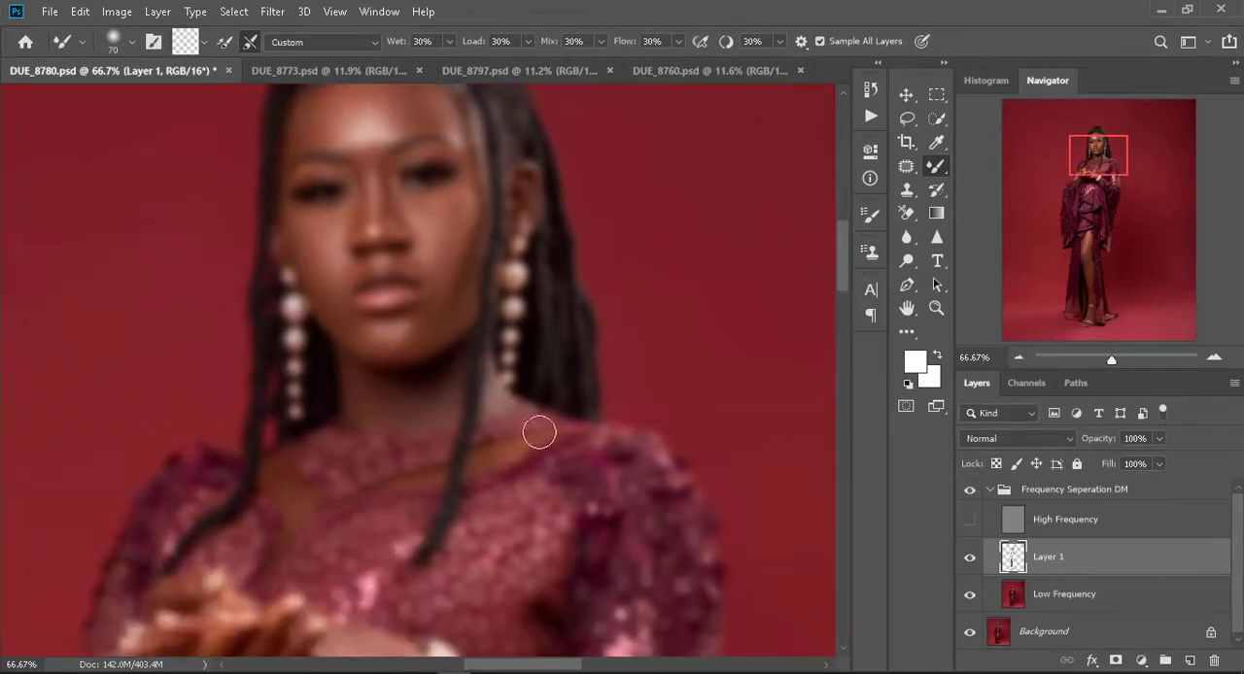
# - Enlarge the Mixer Brush to size 800 and blend the red backdrop around the full figure on Layer 1
pyautogui.scroll(-4, 408, 486)
pyautogui.scroll(-2, 418, 538)
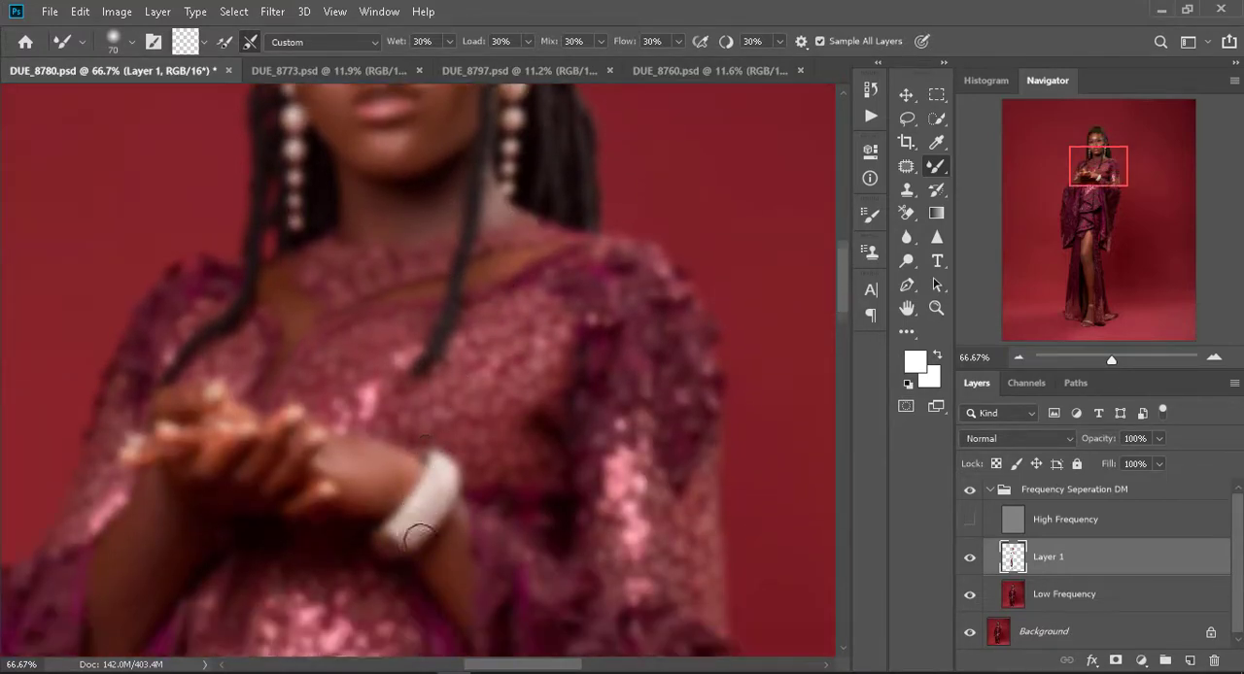
pyautogui.scroll(-2, 418, 537)
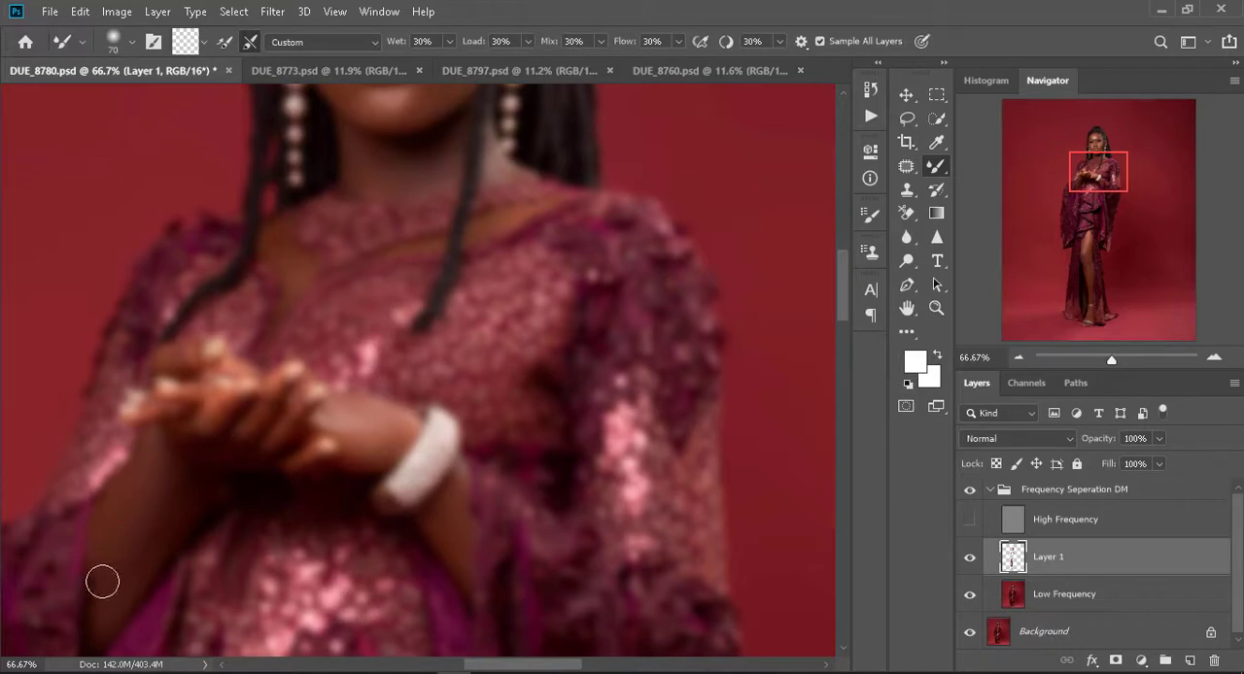
pyautogui.hotkey('ctrl', '0')
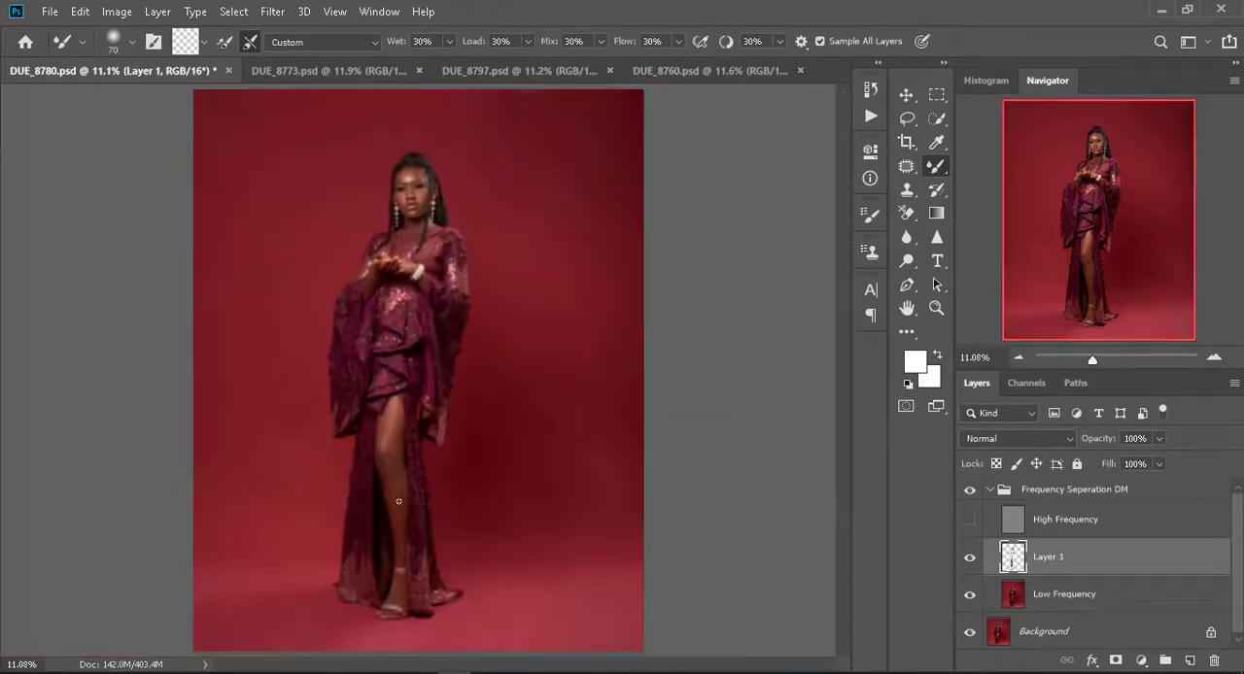
pyautogui.press(']')
pyautogui.press(']')
pyautogui.press(']')
pyautogui.press(']')
pyautogui.press(']')
pyautogui.press(']')
pyautogui.press(']')
pyautogui.press(']')
pyautogui.press(']')
# - Reorder the open documents so DUE_8797.psd comes after DUE_8760.psd, and return to DUE_8780.psd
pyautogui.moveTo(544, 70); pyautogui.dragTo(688, 71)
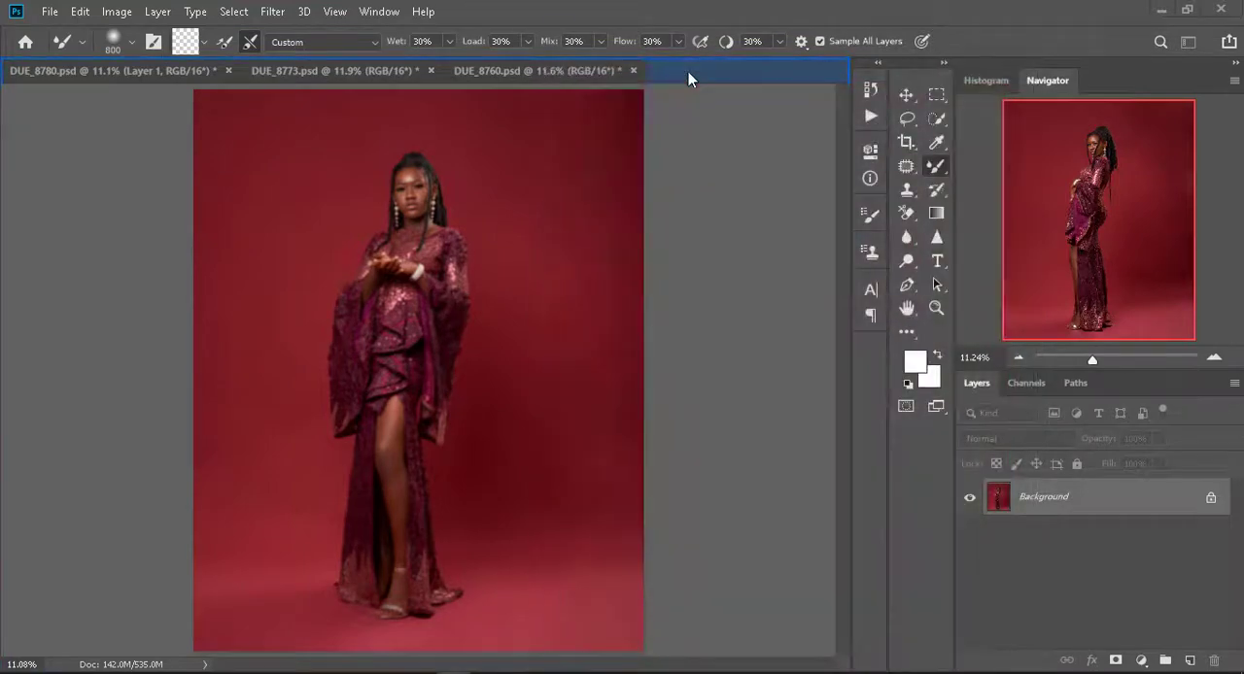
pyautogui.click(133, 71)
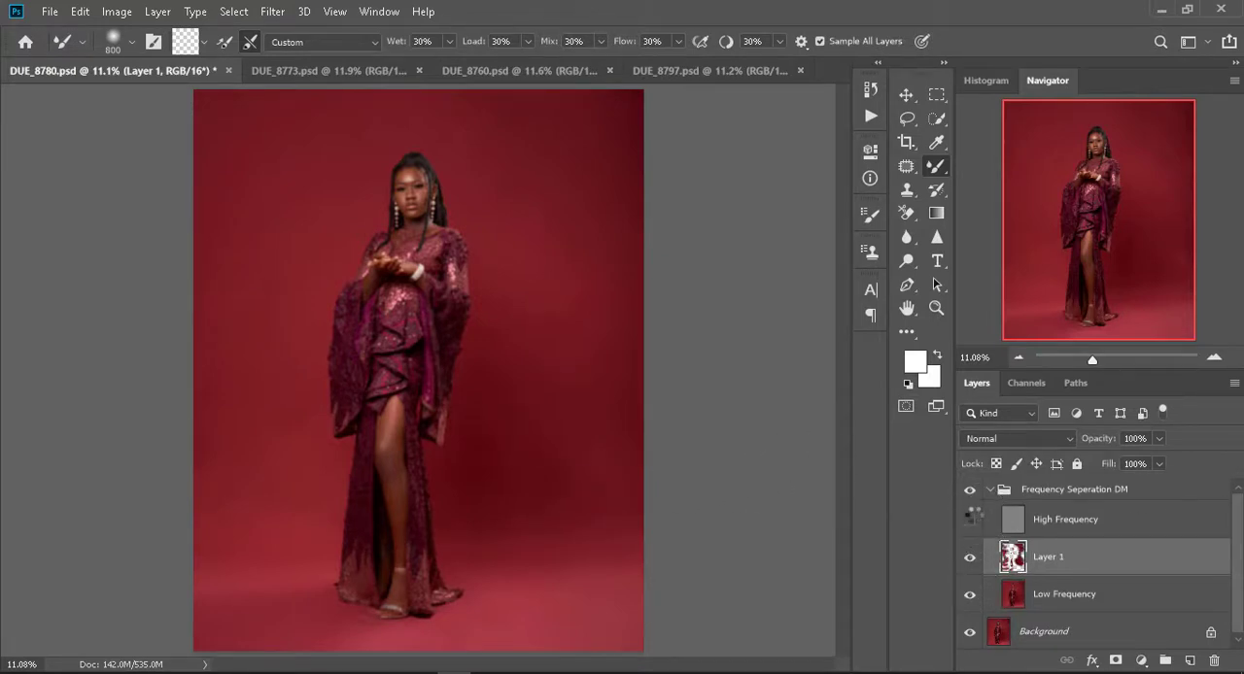
# - Compare the full portrait with and without the Frequency Seperation DM group
pyautogui.click(971, 492)
pyautogui.click(973, 496)
pyautogui.click(972, 496)
pyautogui.click(973, 495)
pyautogui.click(973, 494)
pyautogui.click(972, 495)
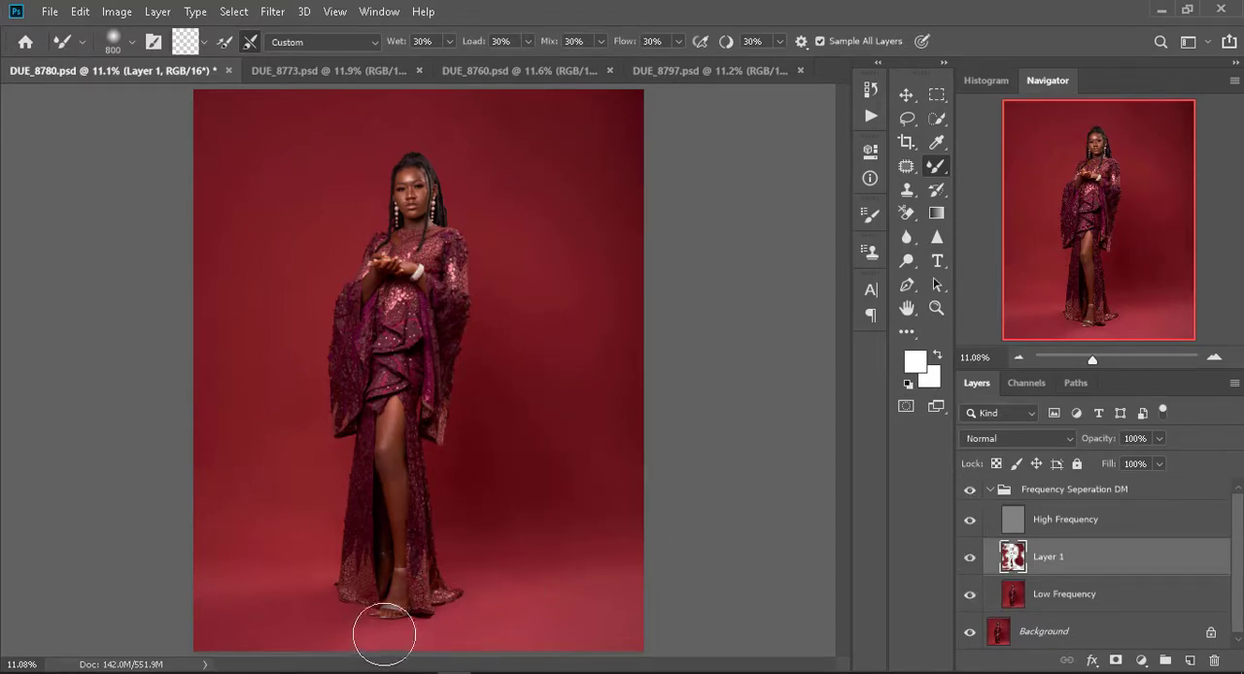
# - Hide the High Frequency layer and erase Layer 1 paint spill around the dress hem with the Eraser at size 200
pyautogui.click(968, 520)
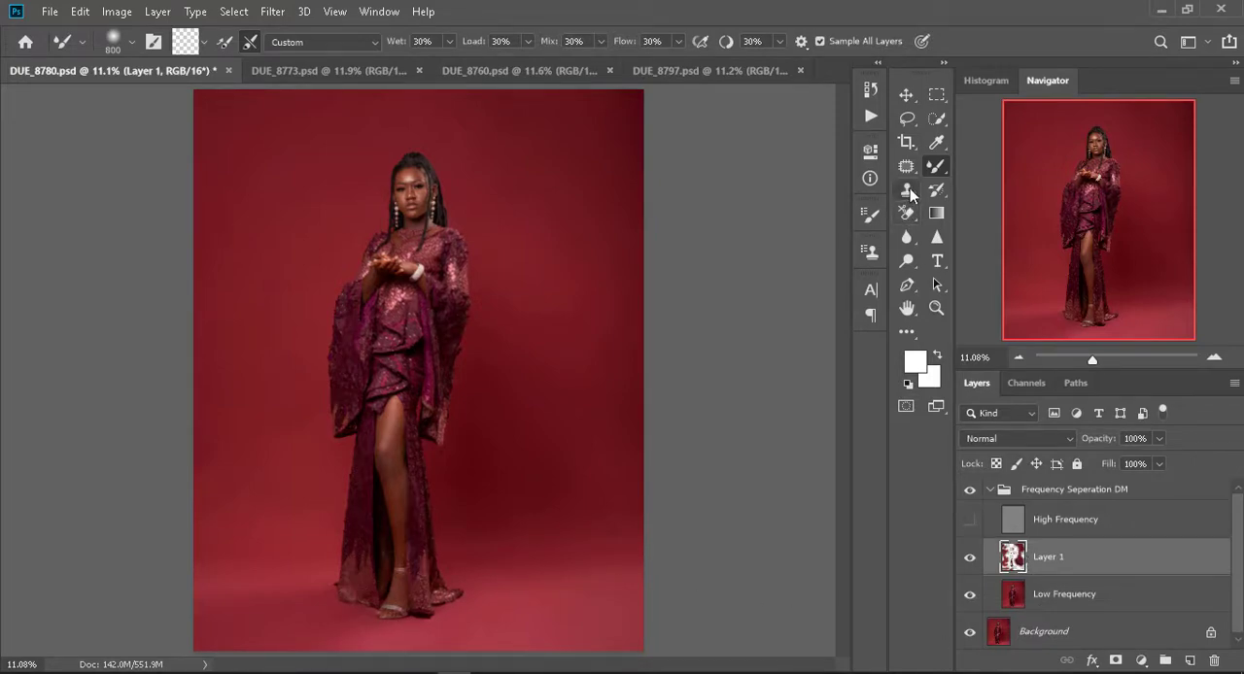
pyautogui.moveTo(908, 212); pyautogui.dragTo(958, 226)
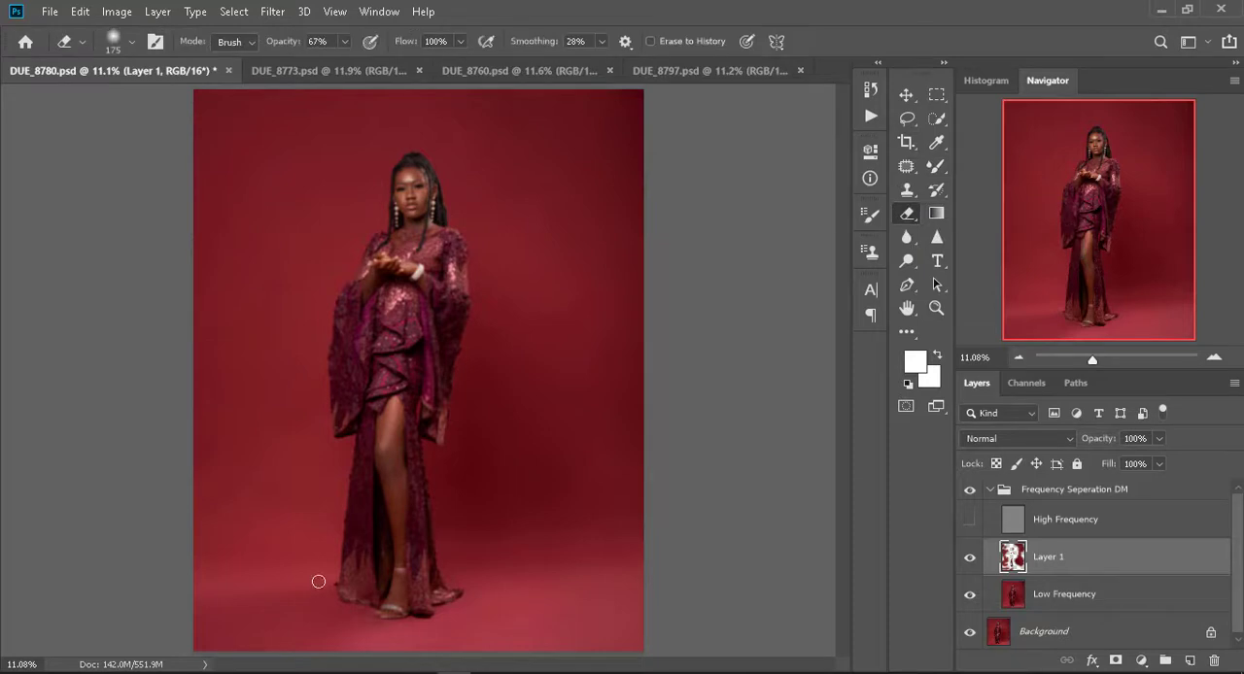
pyautogui.press(']')
# - Check the portrait with and without the Frequency Seperation DM group again, and collapse the group
pyautogui.click(971, 494)
pyautogui.click(971, 492)
pyautogui.click(970, 492)
pyautogui.click(971, 492)
pyautogui.click(996, 494)
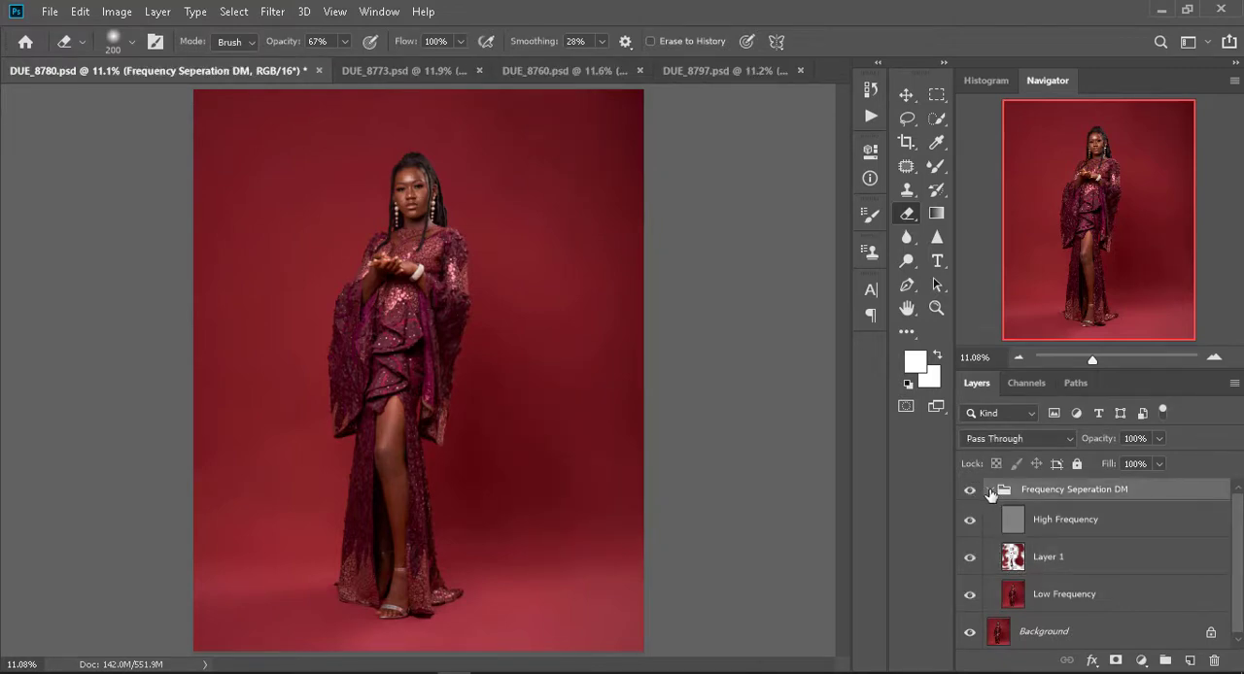
pyautogui.click(989, 493)
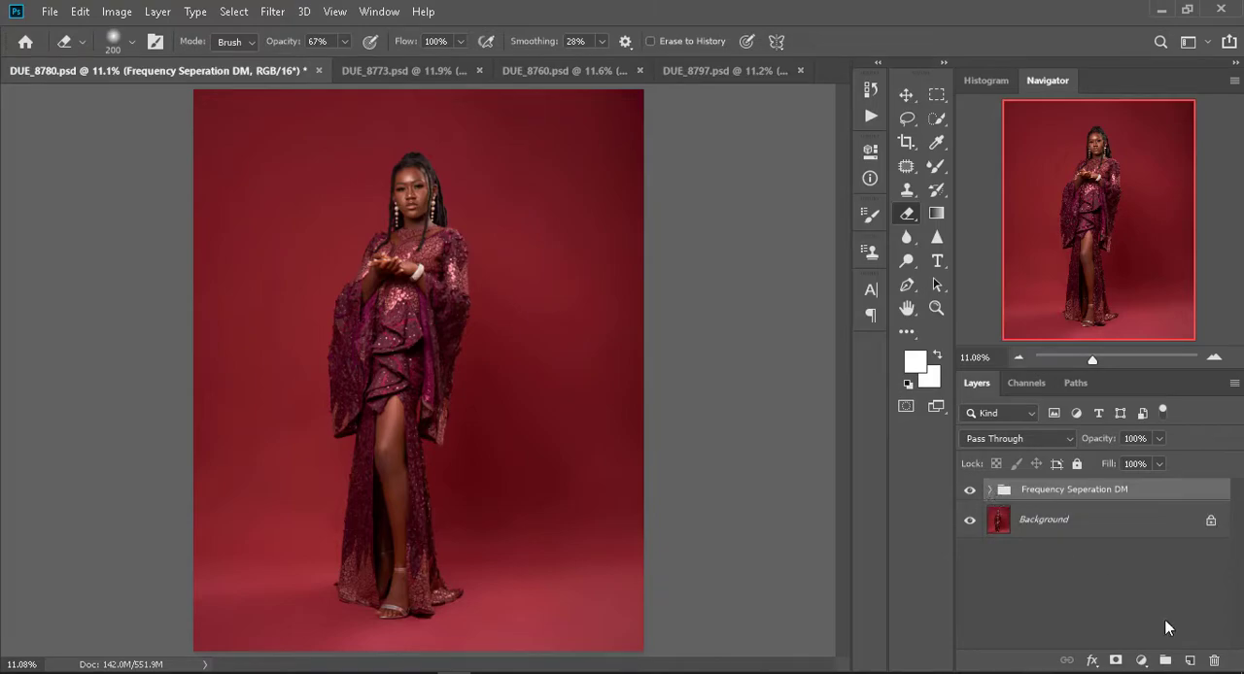
pyautogui.moveTo(825, 672)
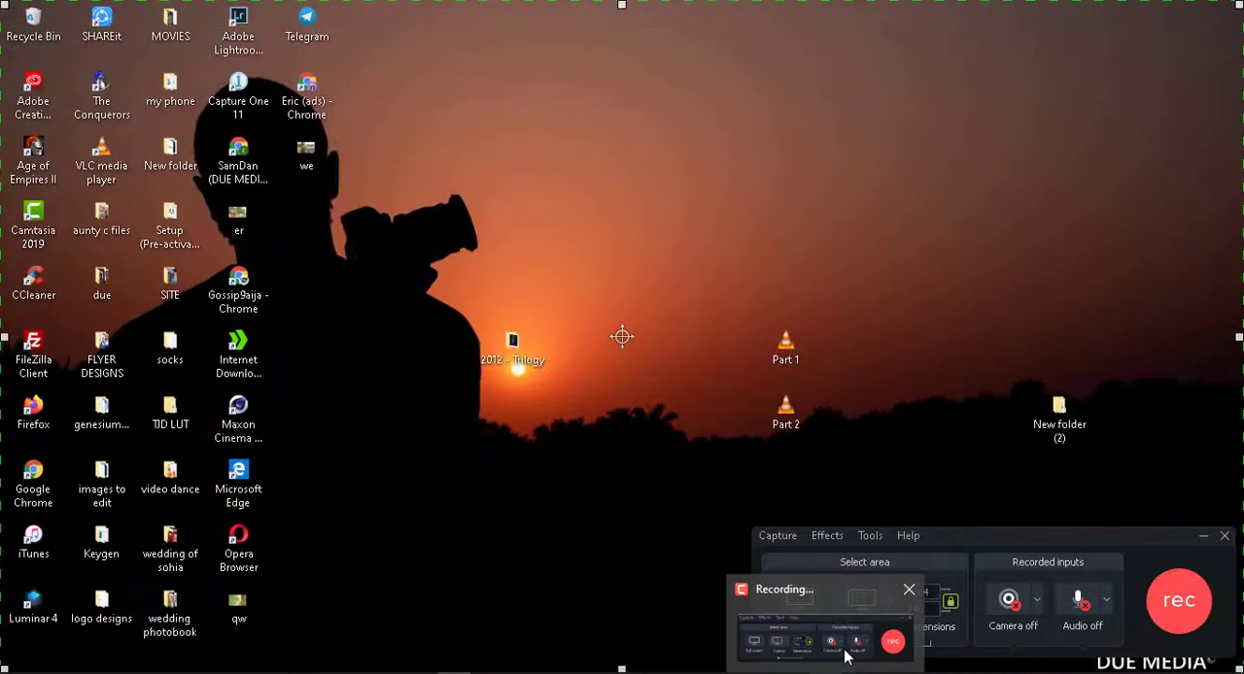
pyautogui.click(847, 658)
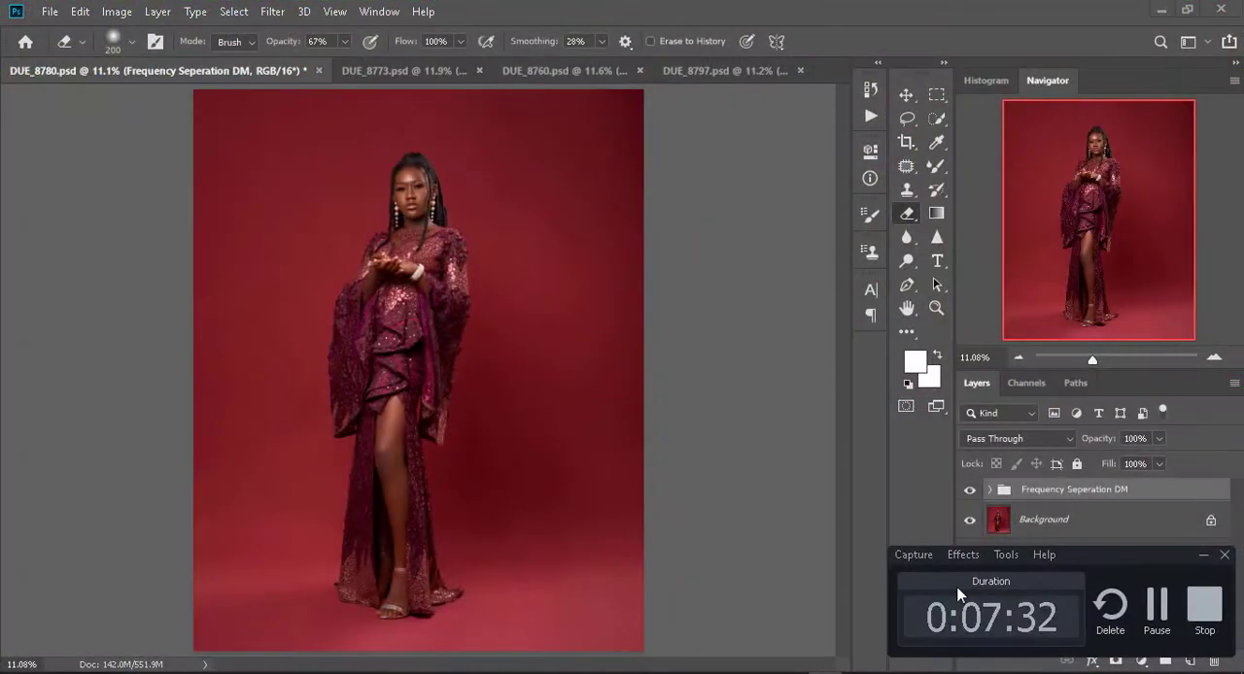
pyautogui.click(1205, 557)
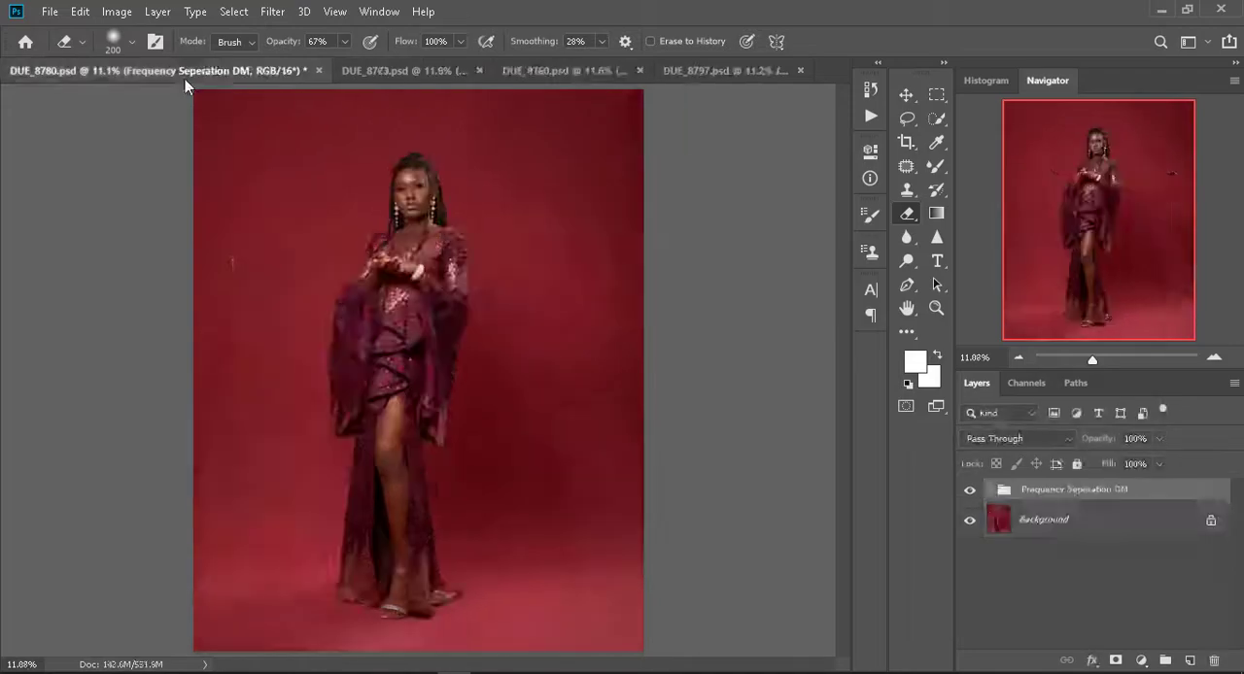
# - Switch to DUE_8773.psd and clone out skin marks from the forehead to the chin on the High Frequency layer
pyautogui.click(399, 70)
pyautogui.hotkey('shift', 'ctrl', 'x')
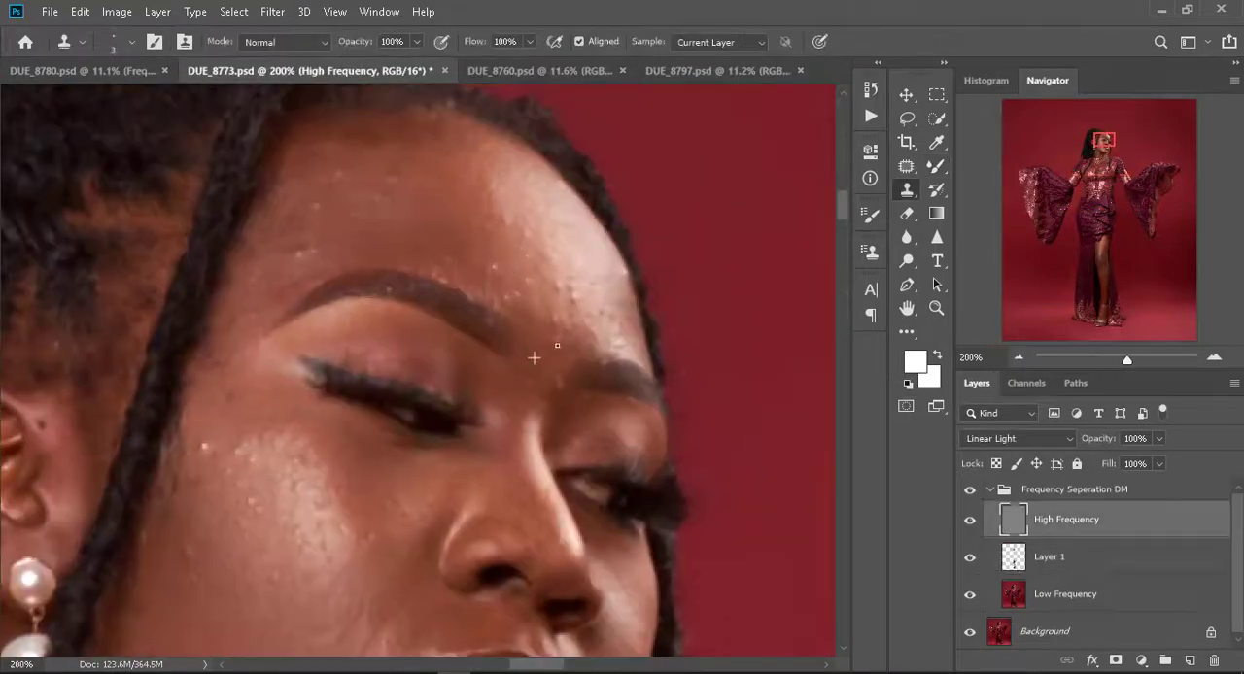
pyautogui.scroll(-3, 227, 354)
pyautogui.scroll(-4, 372, 402)
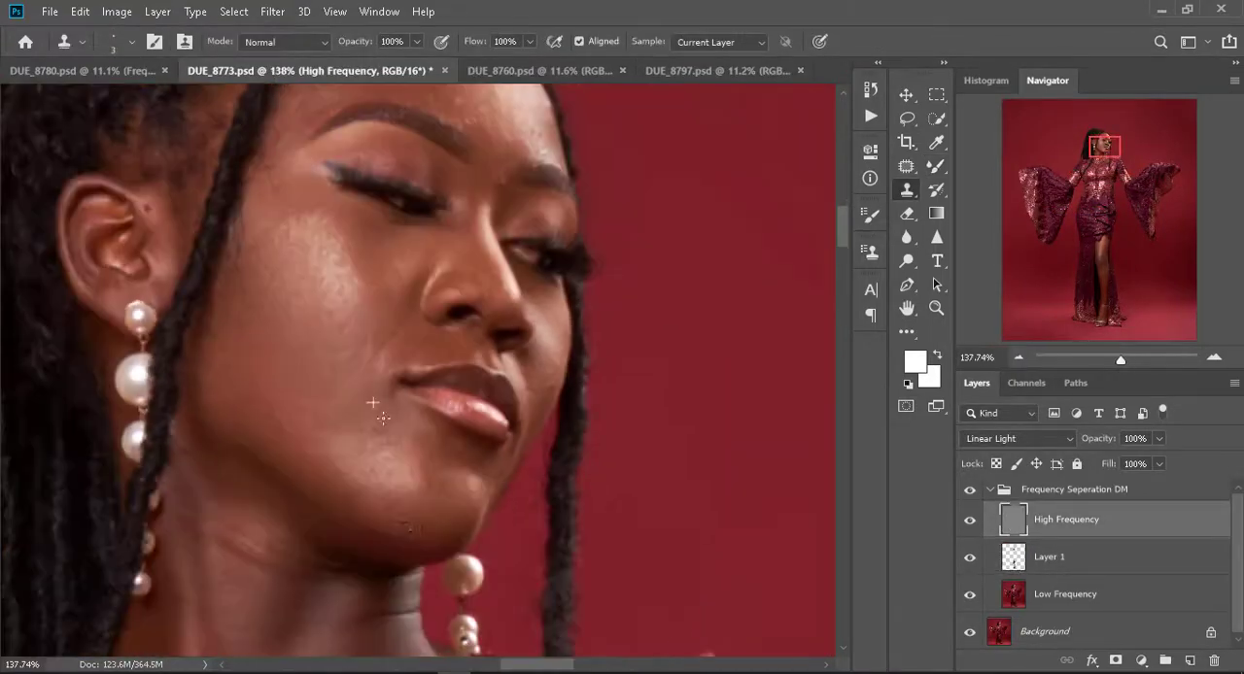
pyautogui.moveTo(658, 251); pyautogui.dragTo(614, 352)
# - In DUE_8760.psd, run the Frequency Seperation Due Media action and smooth the hand's skin on Layer 1 with the Mixer Brush at size 80
pyautogui.press('j')
pyautogui.scroll(-3, 373, 360)
pyautogui.scroll(-5, 538, 451)
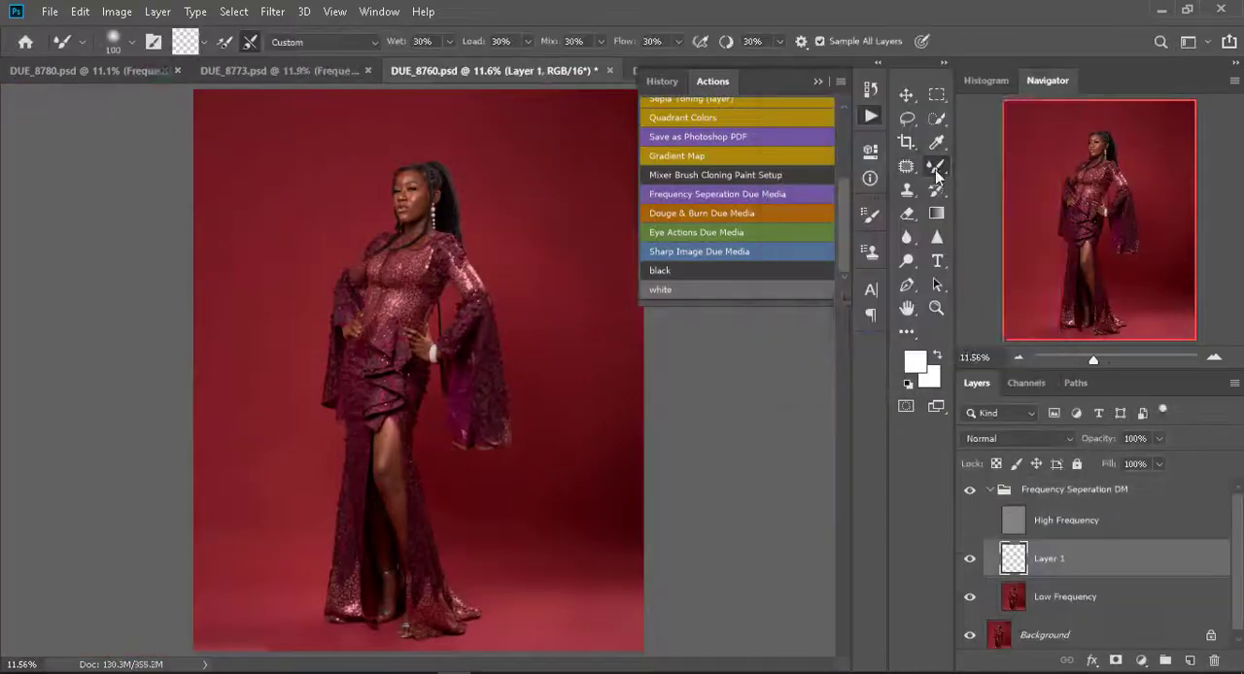
pyautogui.scroll(5, 397, 220)
pyautogui.scroll(-5, 438, 541)
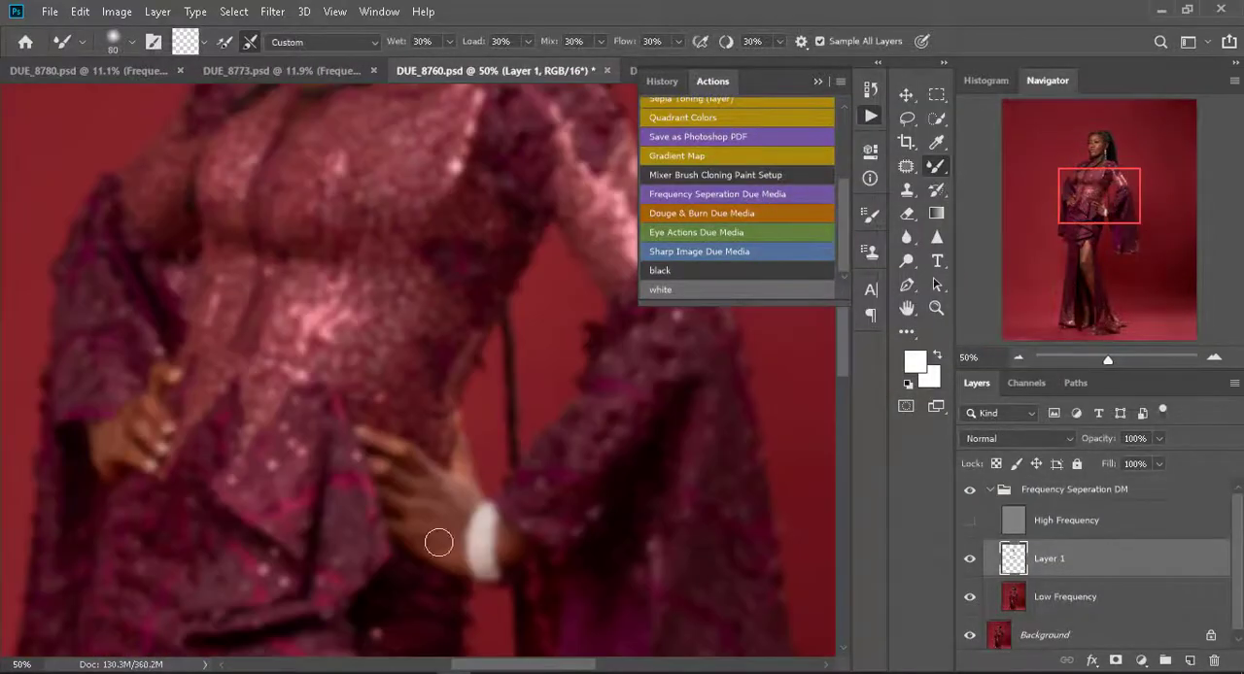
pyautogui.scroll(-2, 350, 566)
pyautogui.scroll(5, 369, 321)
# - Blend the backdrop of DUE_8760.psd with the Mixer Brush, and clone out marks on the face on the High Frequency layer
pyautogui.hotkey('ctrl', '0')
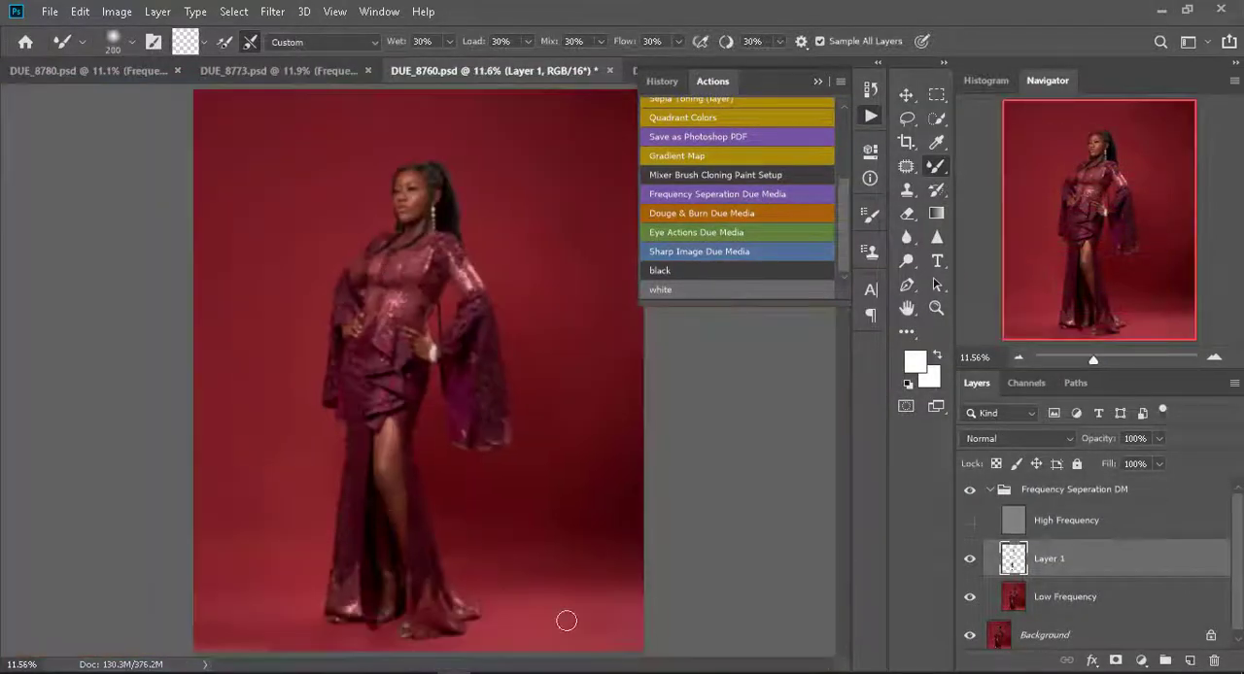
pyautogui.hotkey('alt', 'F9')
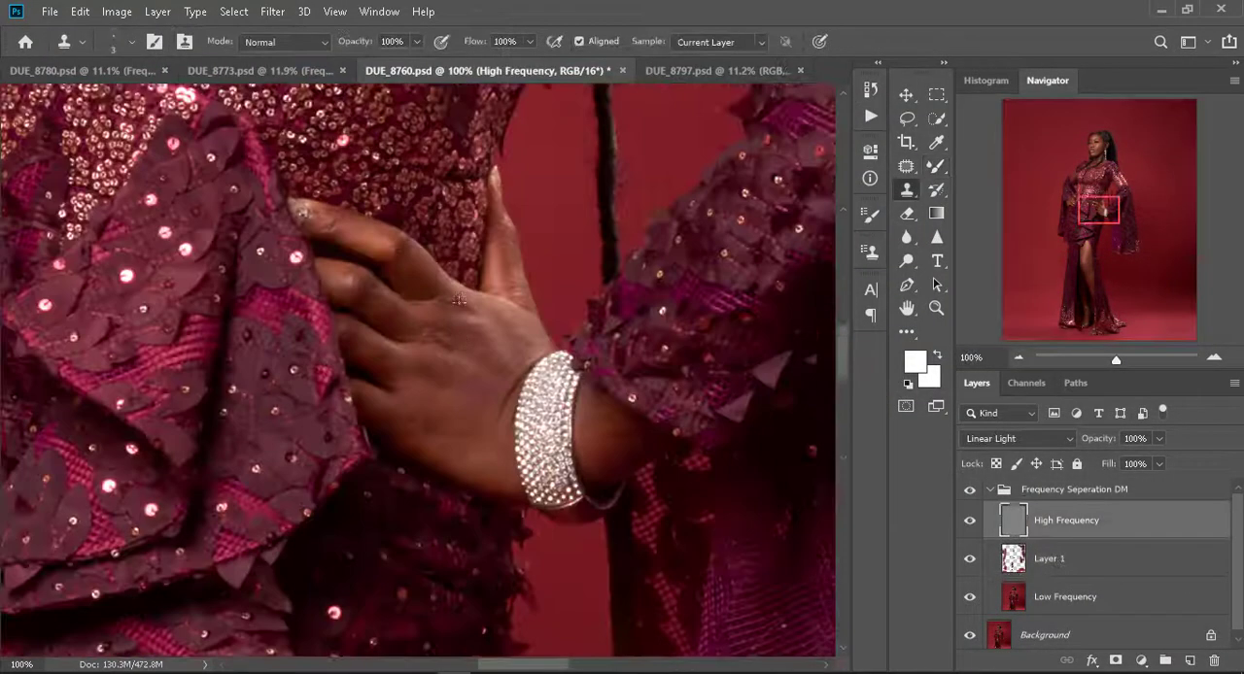
pyautogui.scroll(5, 406, 244)
pyautogui.scroll(5, 407, 244)
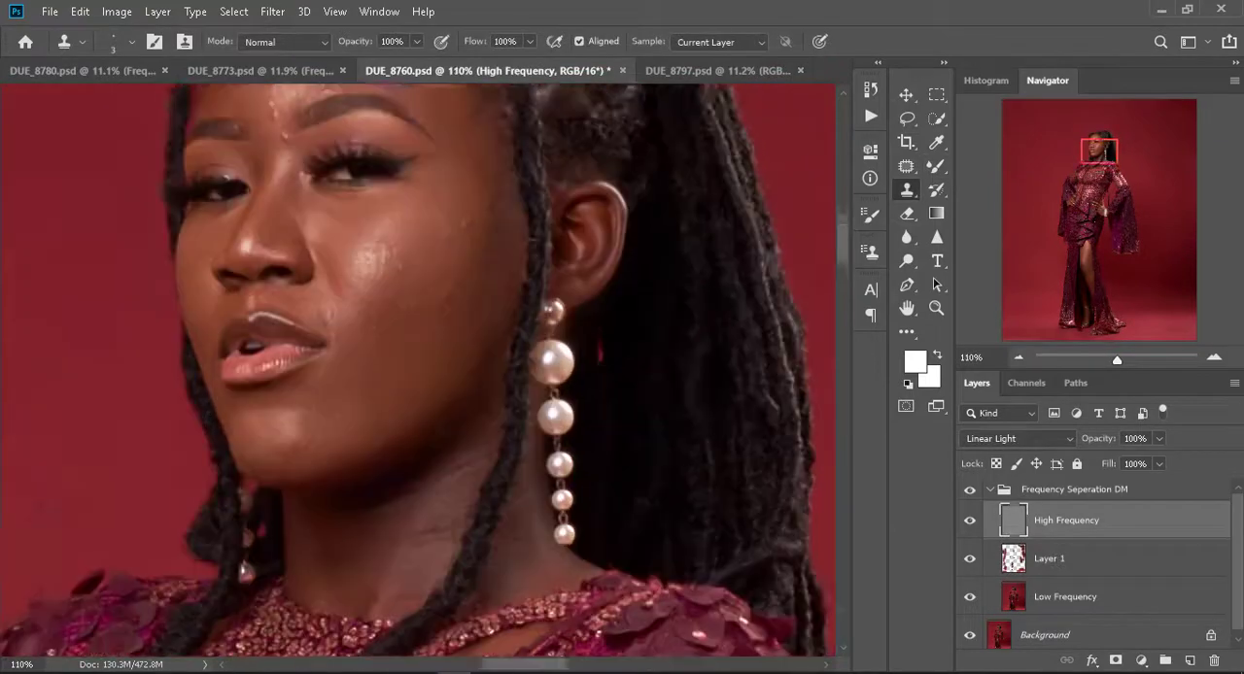
pyautogui.moveTo(270, 220); pyautogui.dragTo(275, 238)
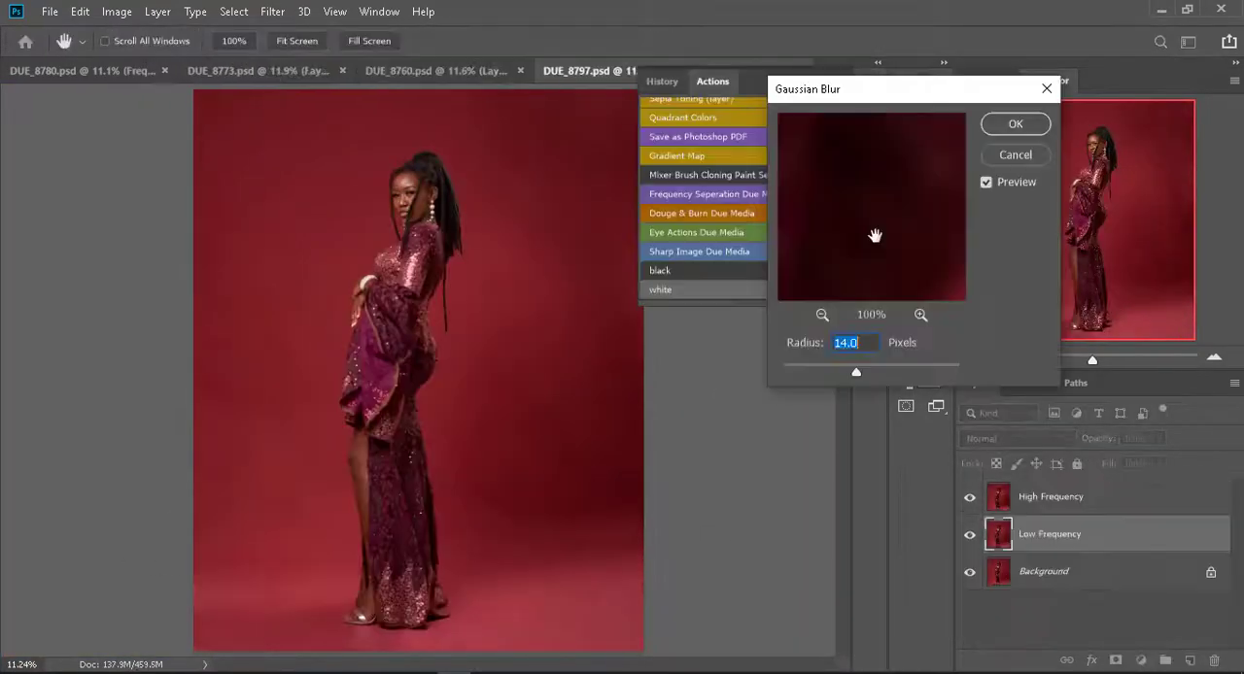
# - Return to DUE_8780.psd and compare the face close up with and without the Frequency Seperation DM group
pyautogui.press('Return')
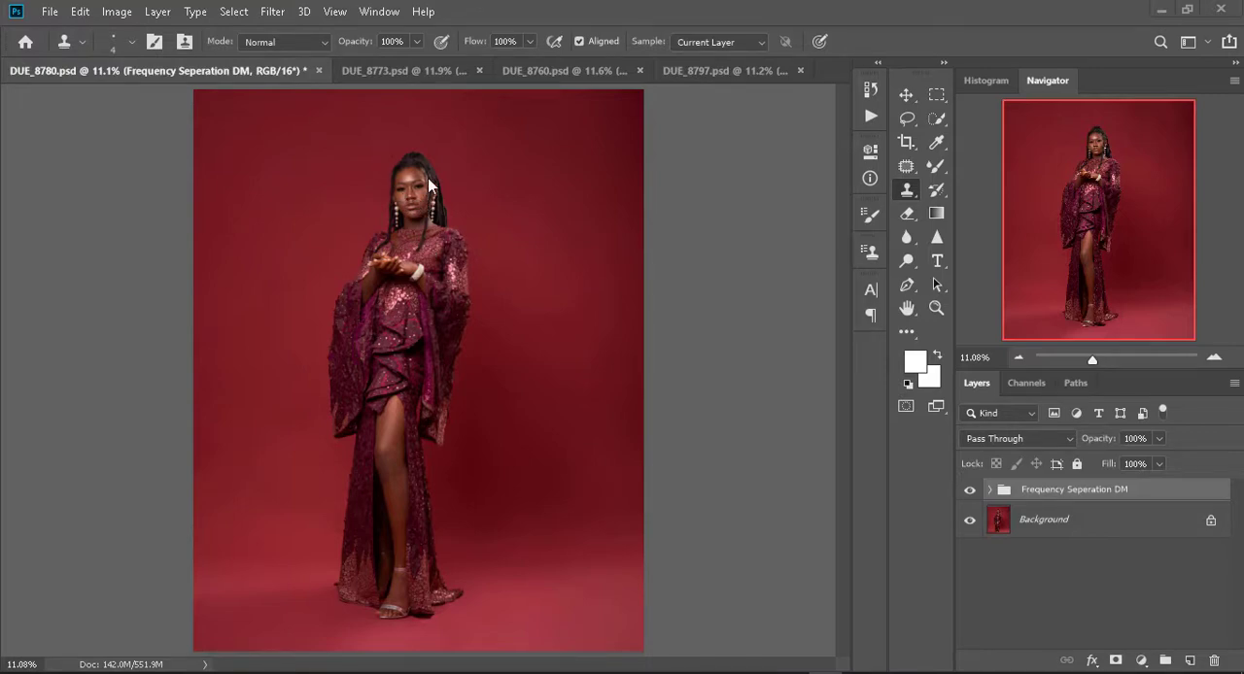
pyautogui.hotkey('ctrl', '+')
pyautogui.hotkey('ctrl', '+')
pyautogui.hotkey('ctrl', '+')
pyautogui.hotkey('ctrl', '+')
pyautogui.hotkey('ctrl', '+')
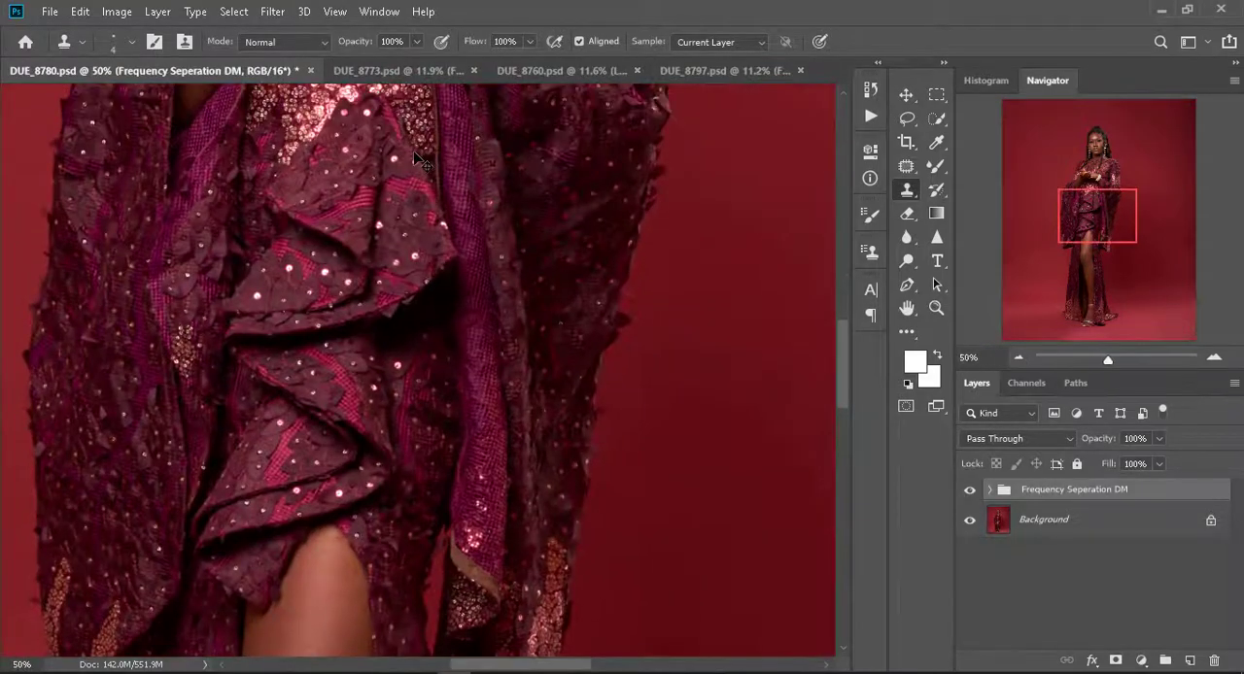
pyautogui.moveTo(415, 158); pyautogui.dragTo(268, 622)
pyautogui.moveTo(296, 107); pyautogui.dragTo(319, 423)
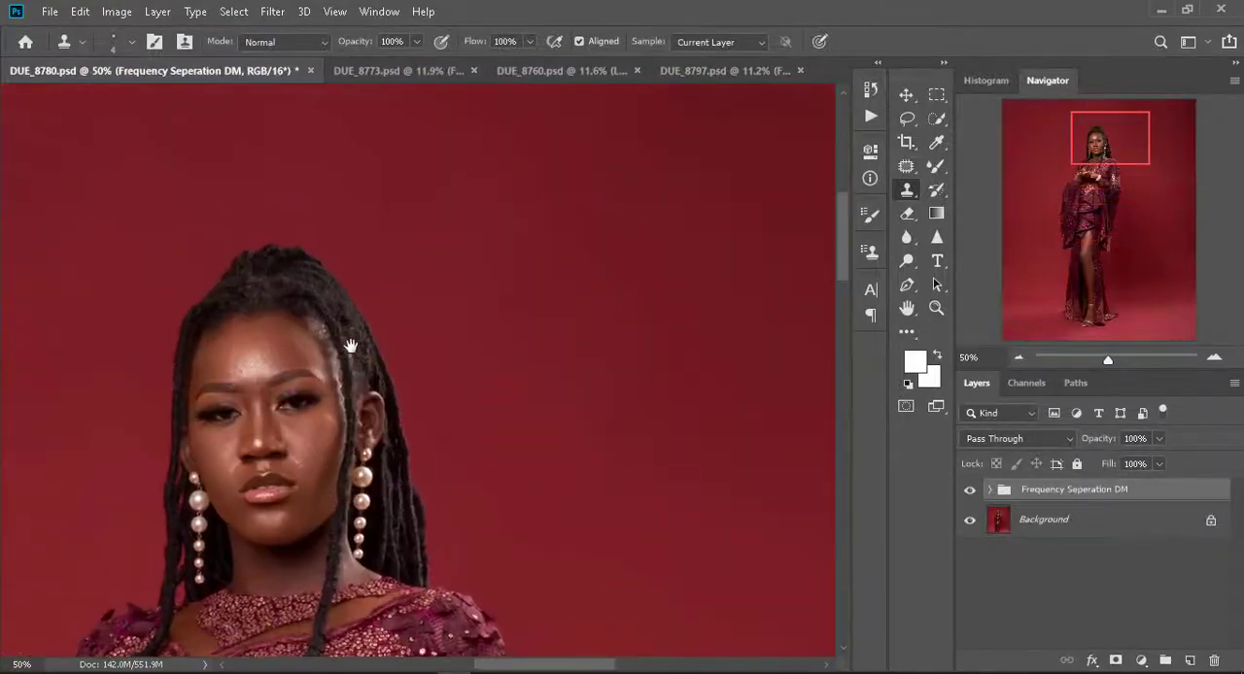
pyautogui.click(971, 491)
pyautogui.click(974, 491)
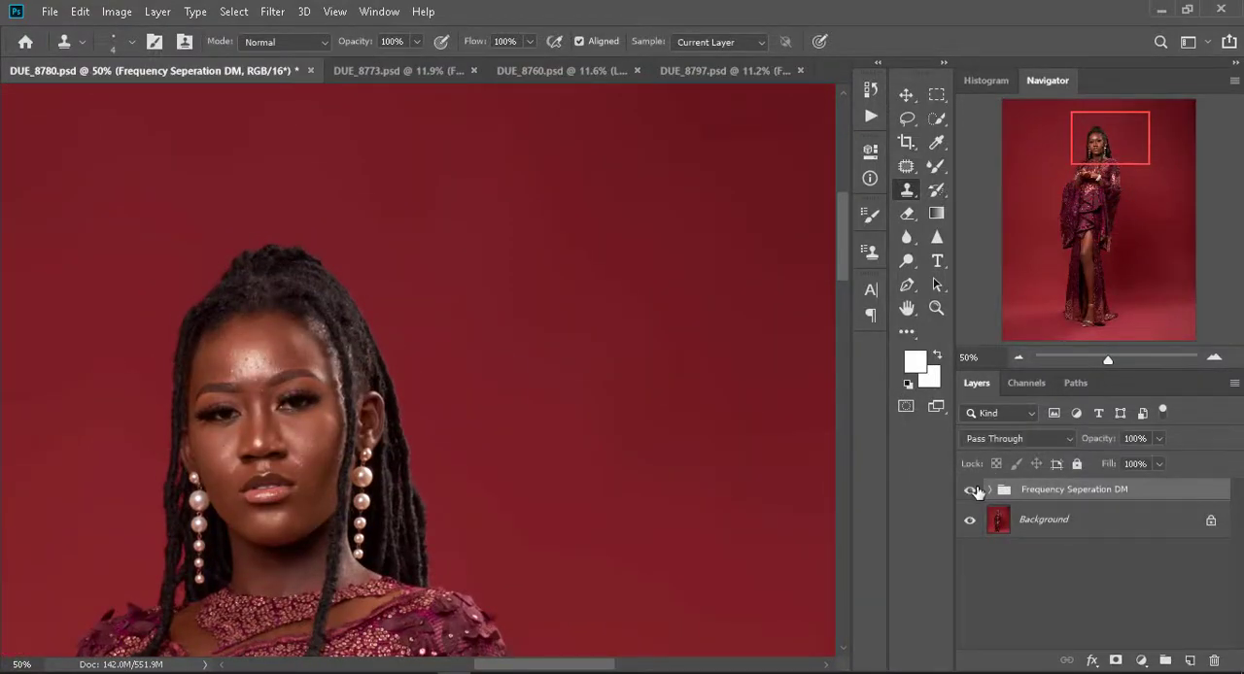
pyautogui.hotkey('ctrl', '0')
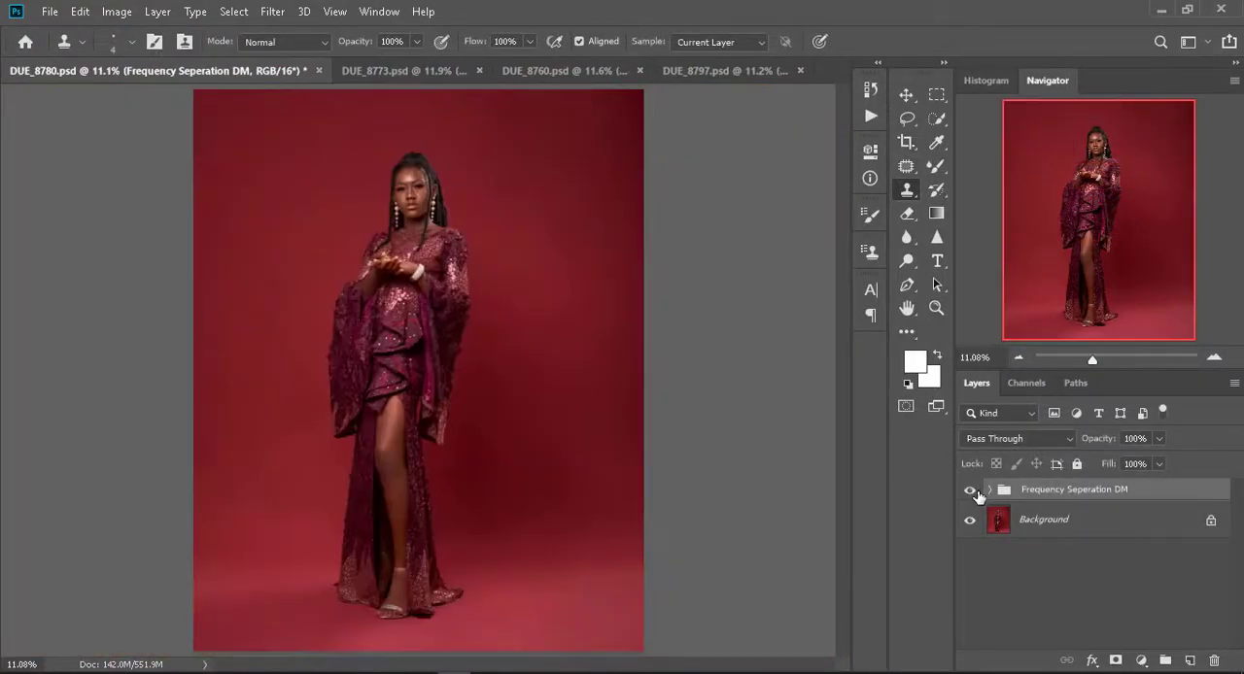